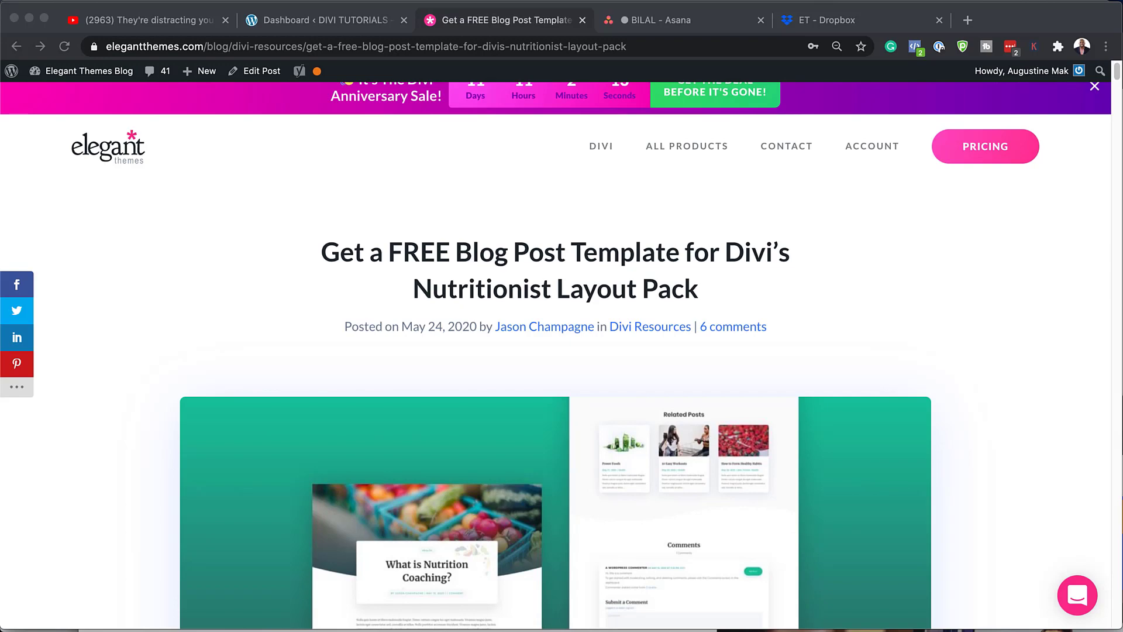
- Submit an email address in the free download form and download the Nutritionist template files
{"action": "scroll", "coordinate": [556, 403], "scroll_direction": "down", "scroll_amount": 5}
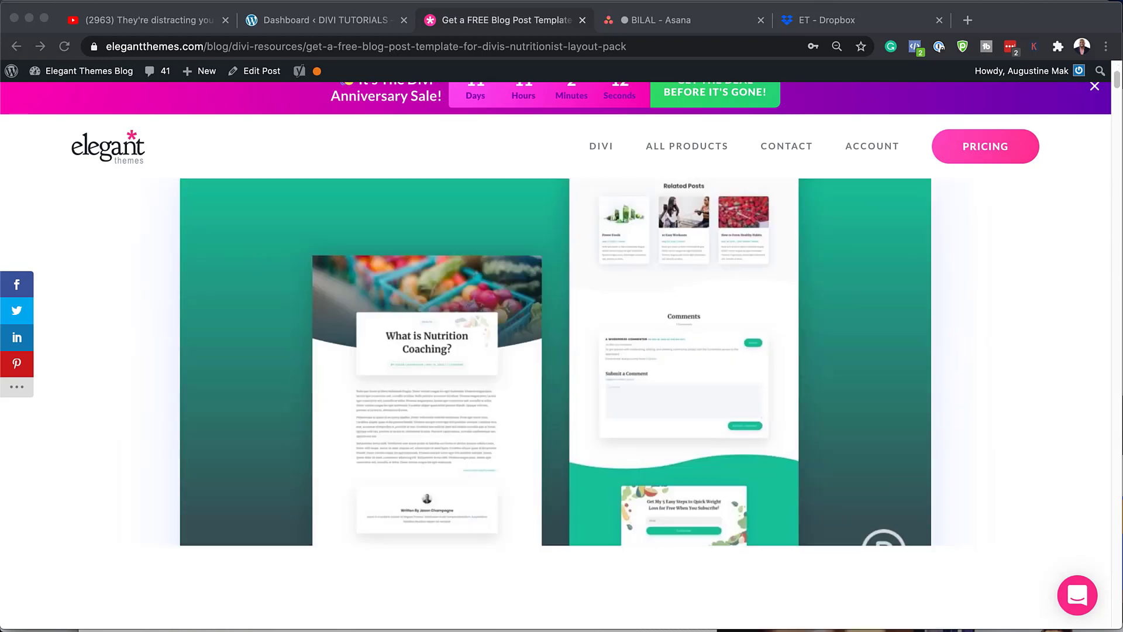
{"action": "scroll", "coordinate": [556, 403], "scroll_direction": "down", "scroll_amount": 10}
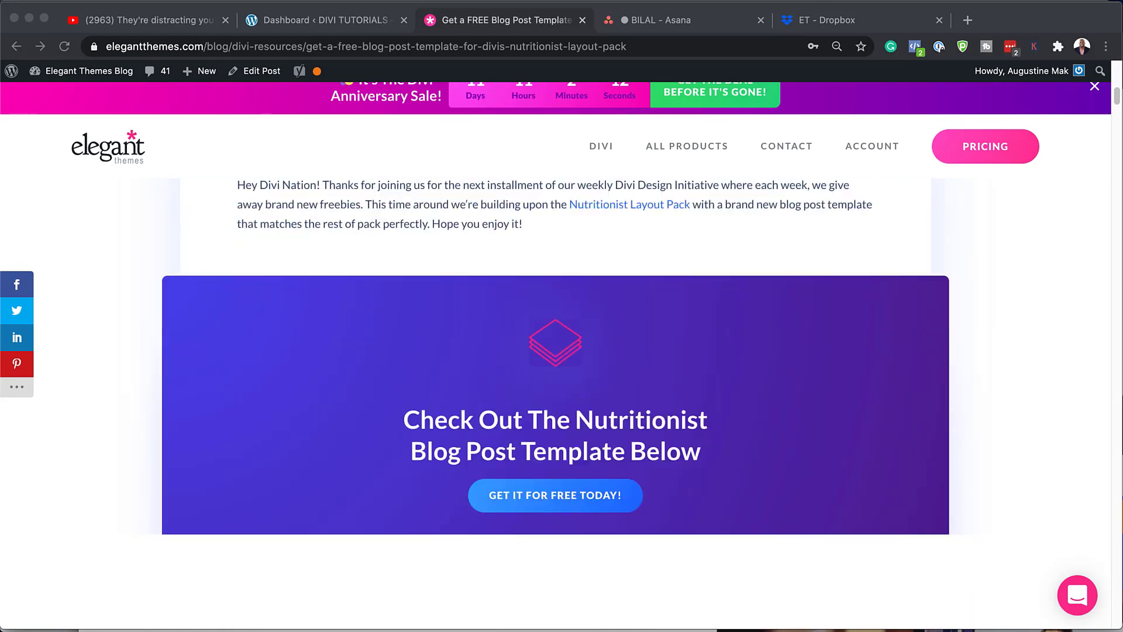
{"action": "scroll", "coordinate": [555, 404], "scroll_direction": "down", "scroll_amount": 1}
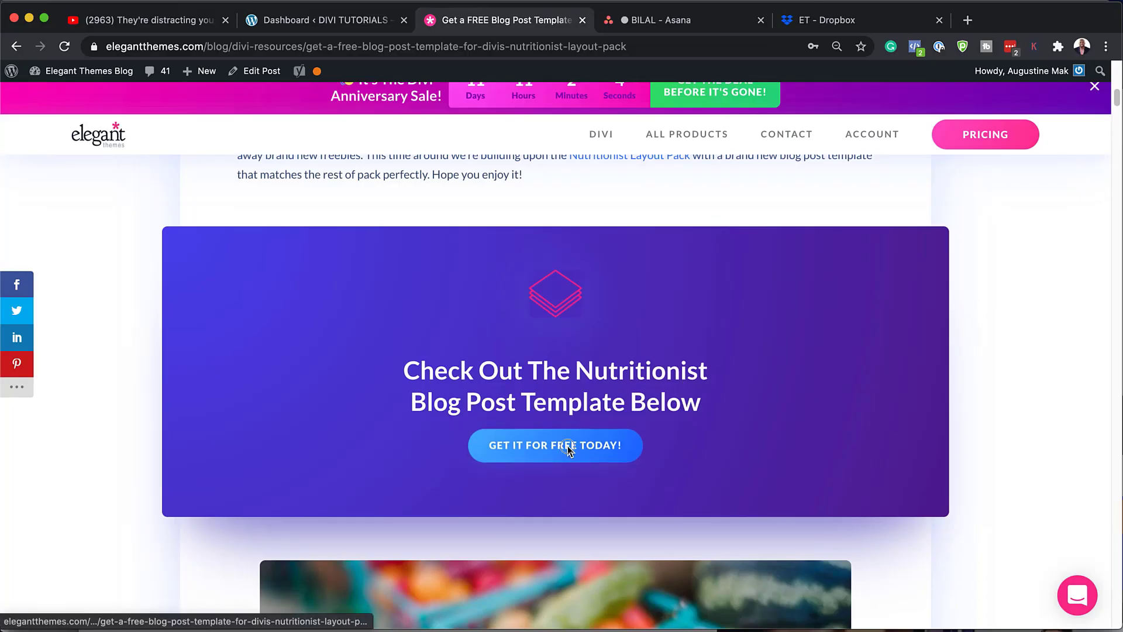
{"action": "left_click", "coordinate": [567, 445]}
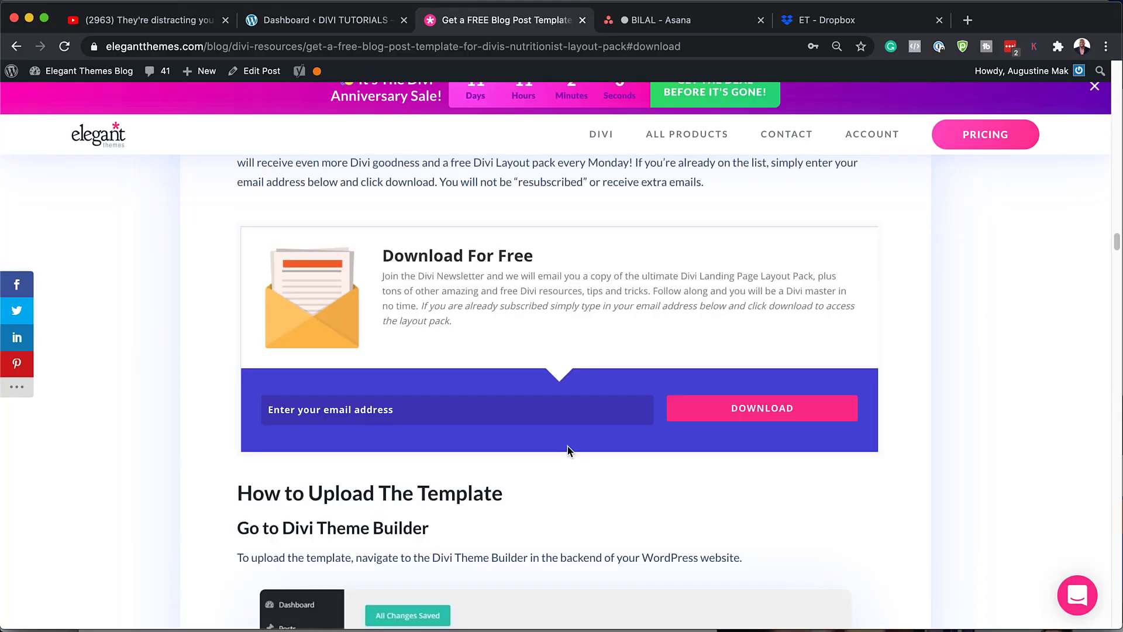
{"action": "left_click", "coordinate": [513, 416]}
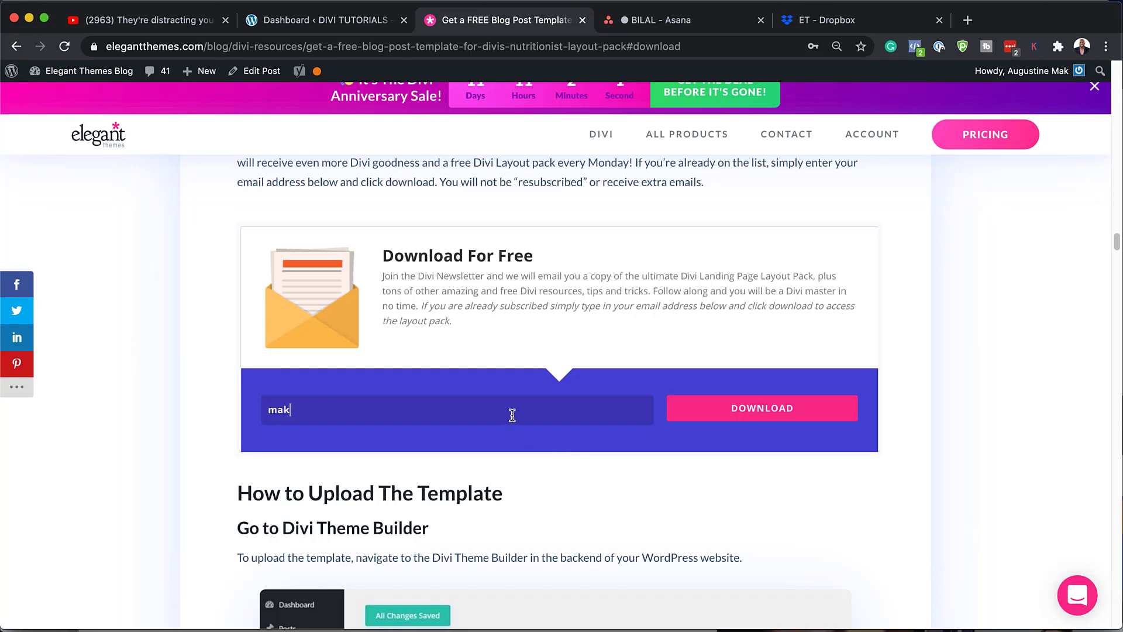
{"action": "left_click", "coordinate": [771, 414]}
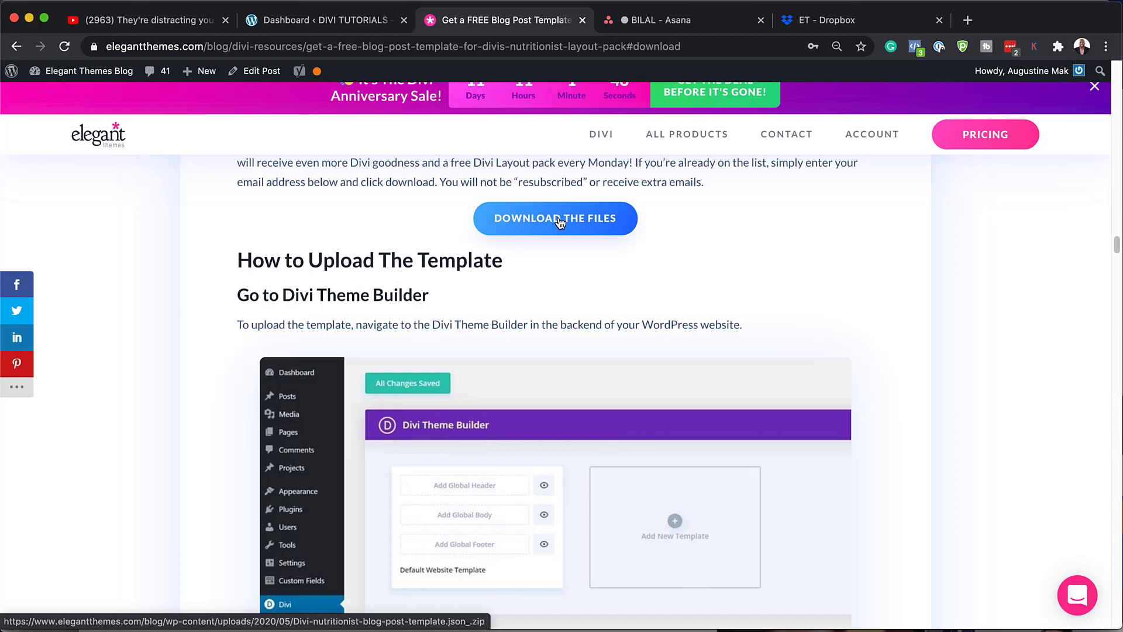
{"action": "left_click", "coordinate": [559, 218]}
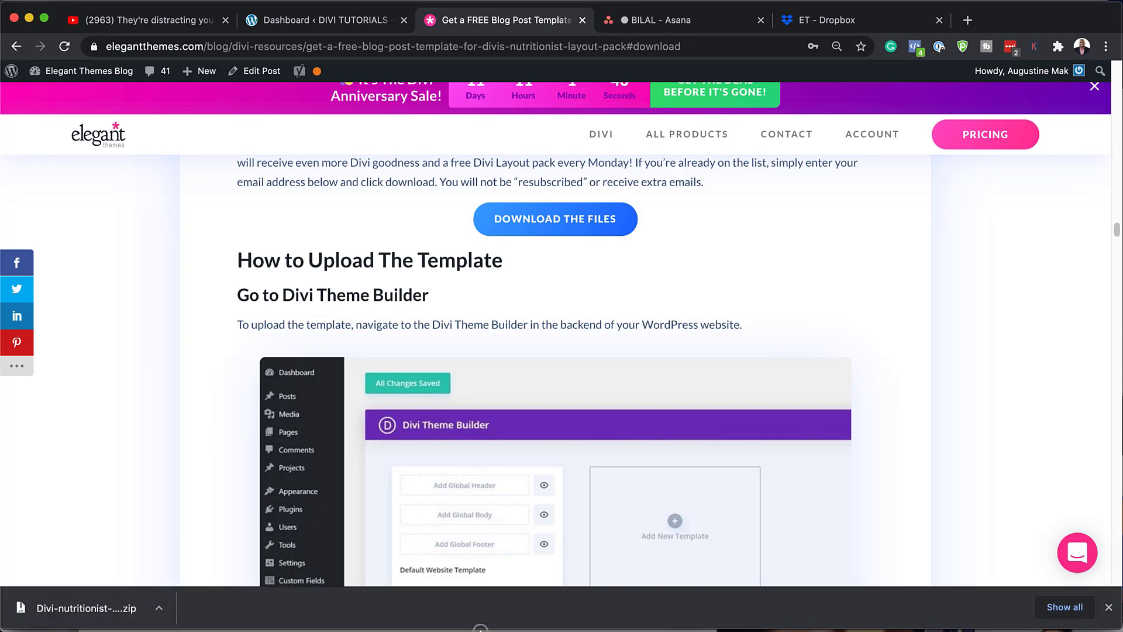
- Reveal the downloaded template JSON in Finder's Downloads, then close Finder and go to the WordPress Dashboard
{"action": "left_click", "coordinate": [159, 609]}
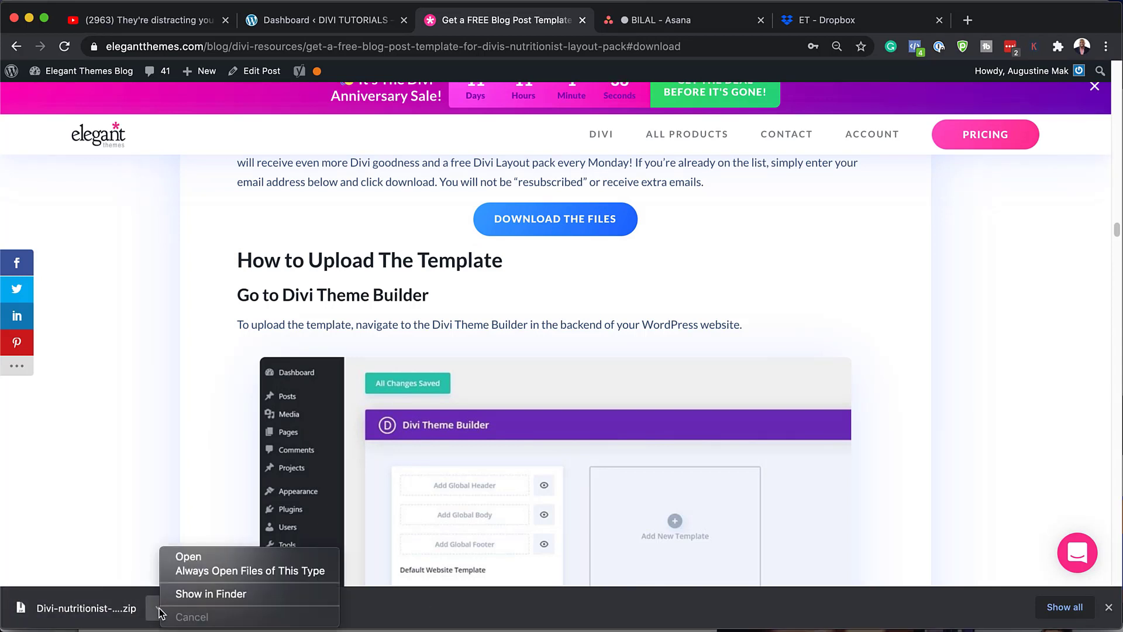
{"action": "left_click", "coordinate": [193, 594]}
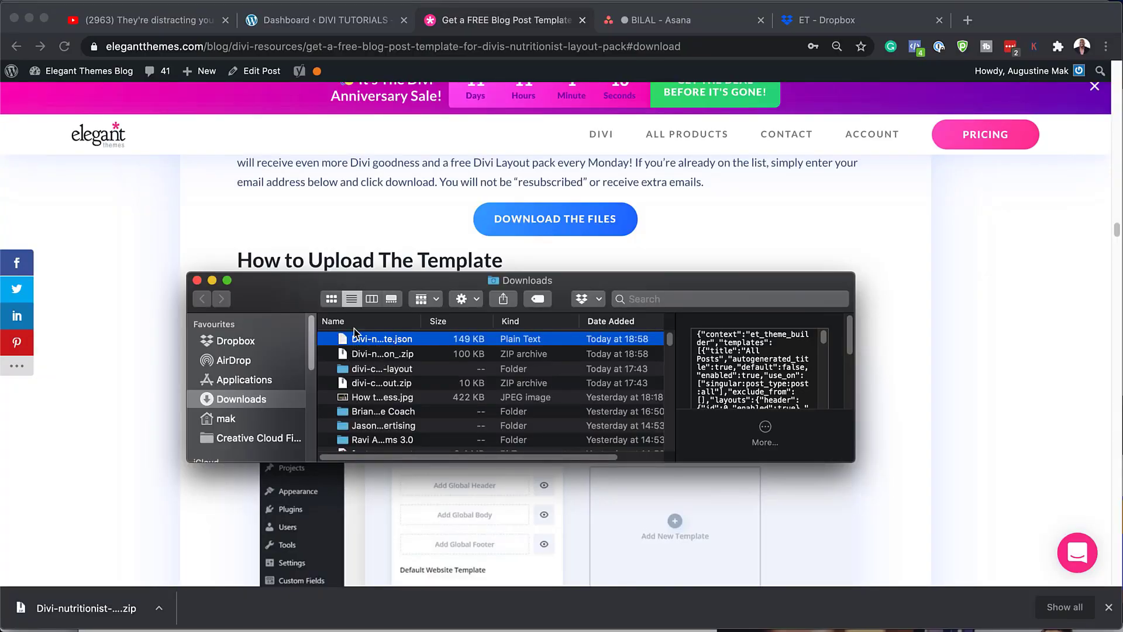
{"action": "left_click", "coordinate": [197, 280]}
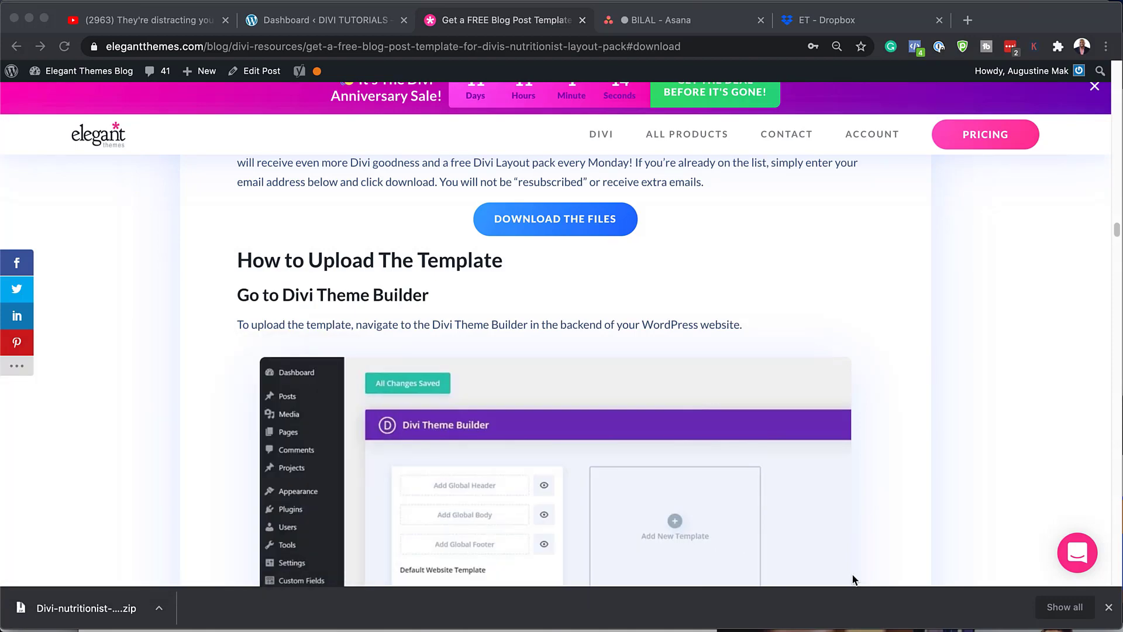
{"action": "left_click", "coordinate": [1108, 606]}
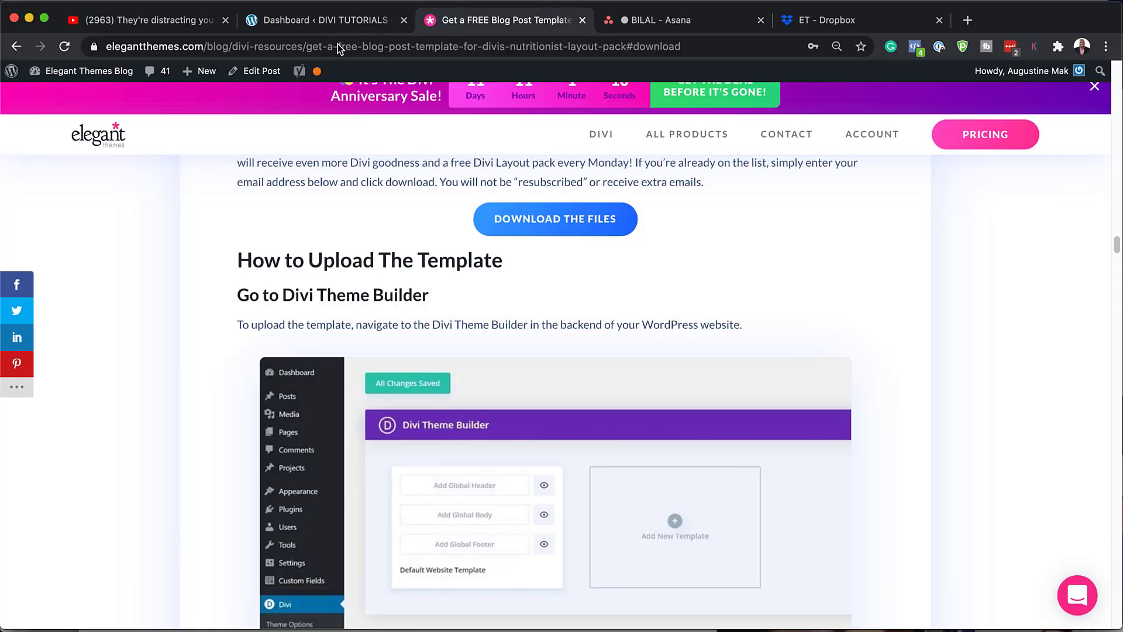
{"action": "left_click", "coordinate": [314, 21]}
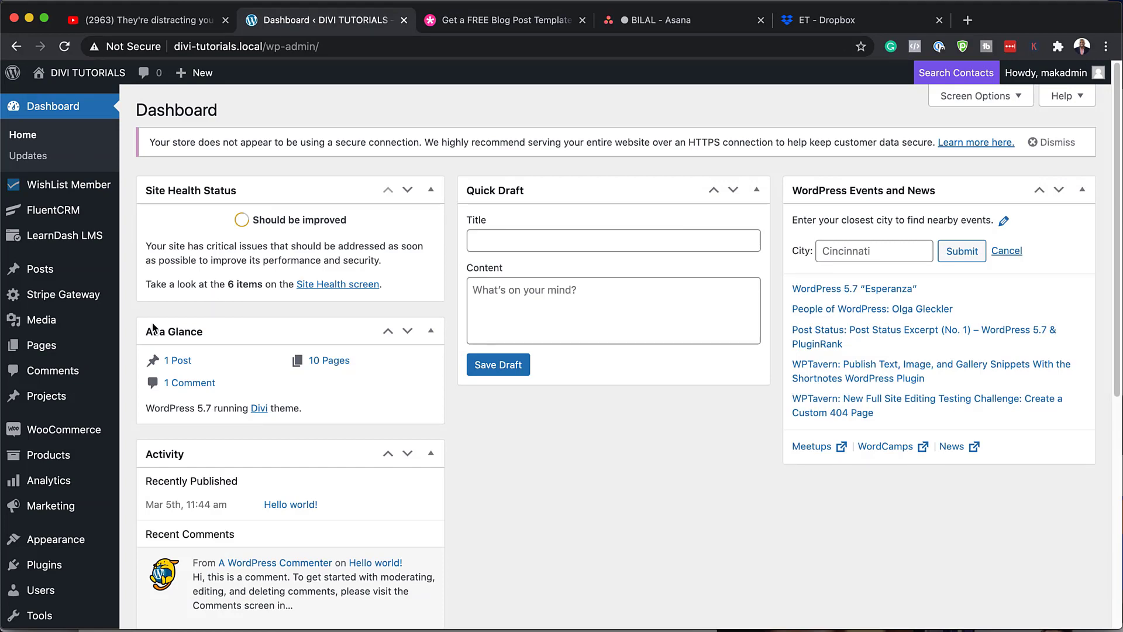
- Open Divi > Theme Builder from the admin sidebar
{"action": "scroll", "coordinate": [100, 513], "scroll_direction": "down", "scroll_amount": 4}
{"action": "scroll", "coordinate": [100, 513], "scroll_direction": "down", "scroll_amount": 3}
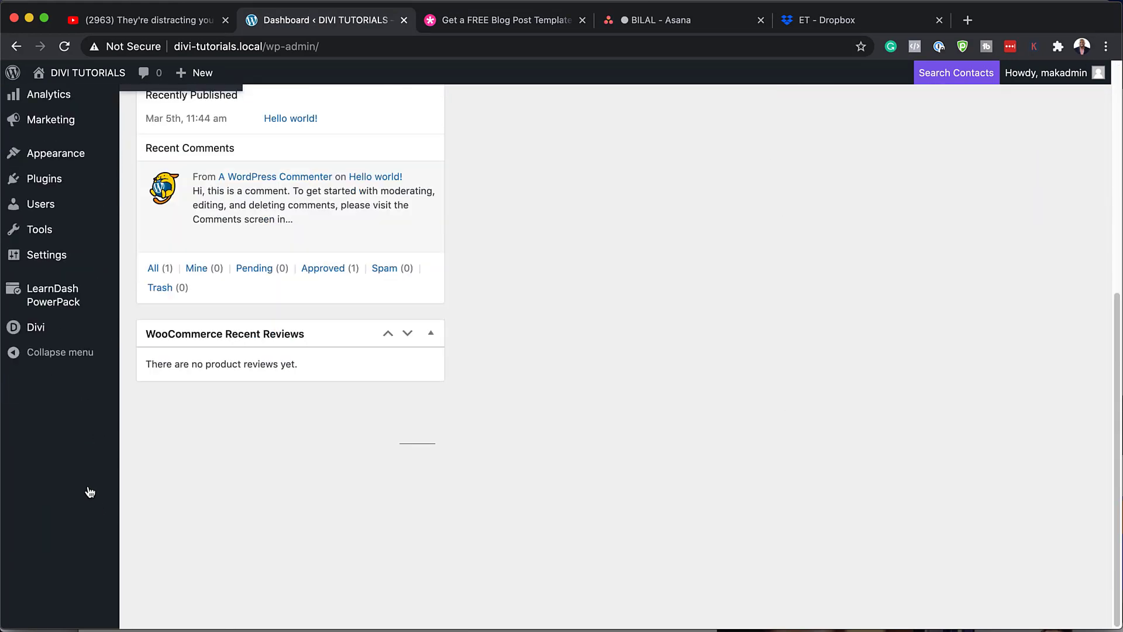
{"action": "mouse_move", "coordinate": [35, 581]}
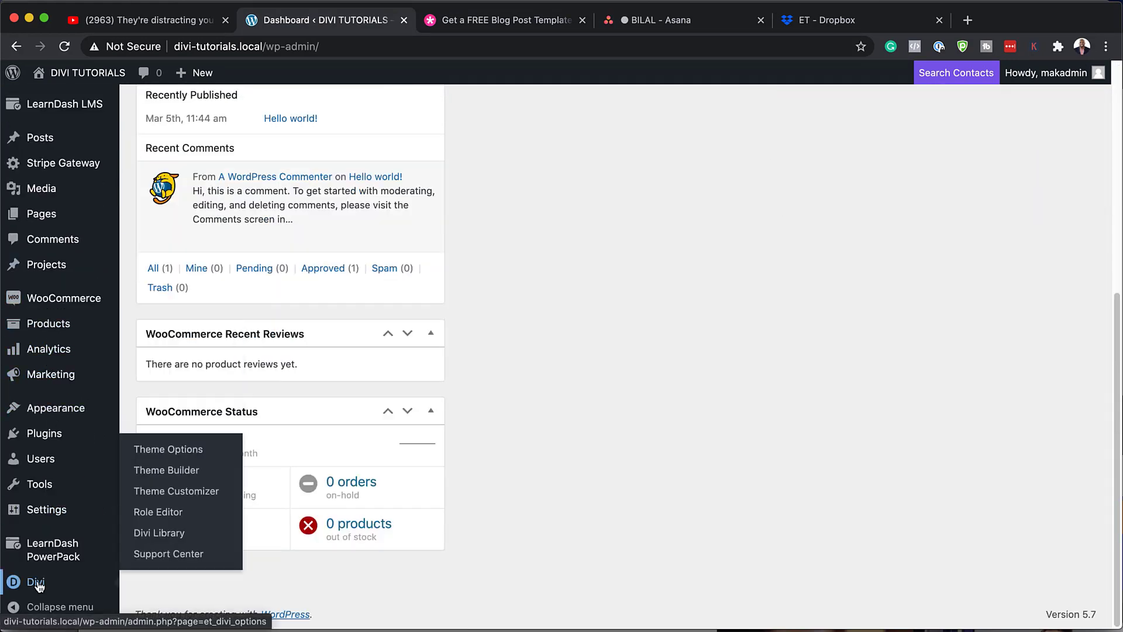
{"action": "left_click", "coordinate": [178, 474]}
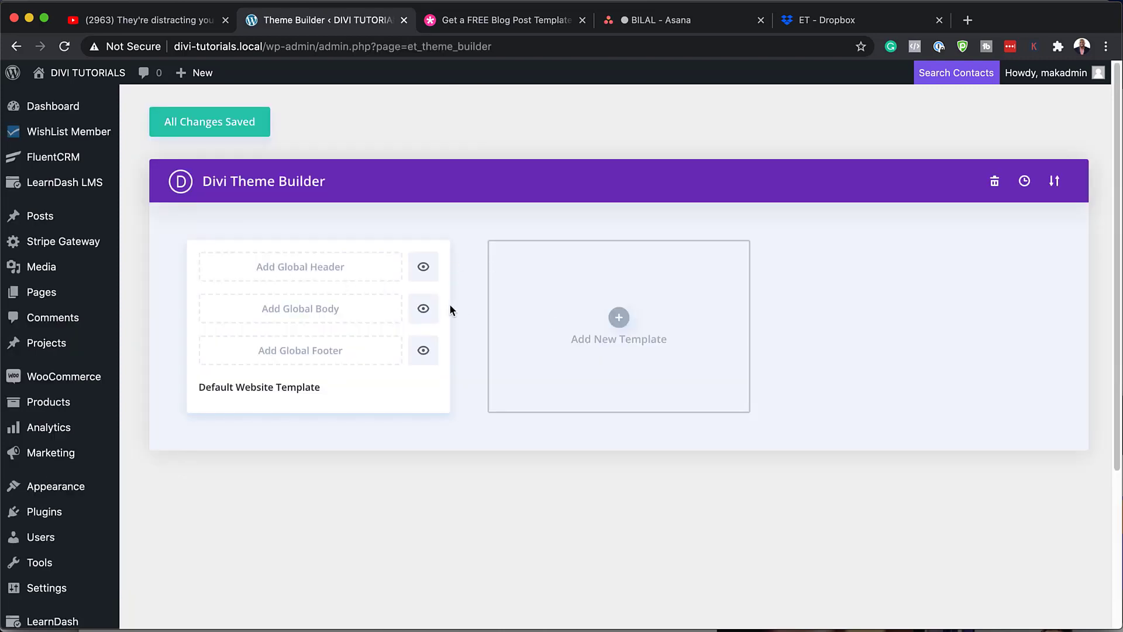
- Open Posts > All Posts in a new browser tab and switch to it
{"action": "mouse_move", "coordinate": [47, 218]}
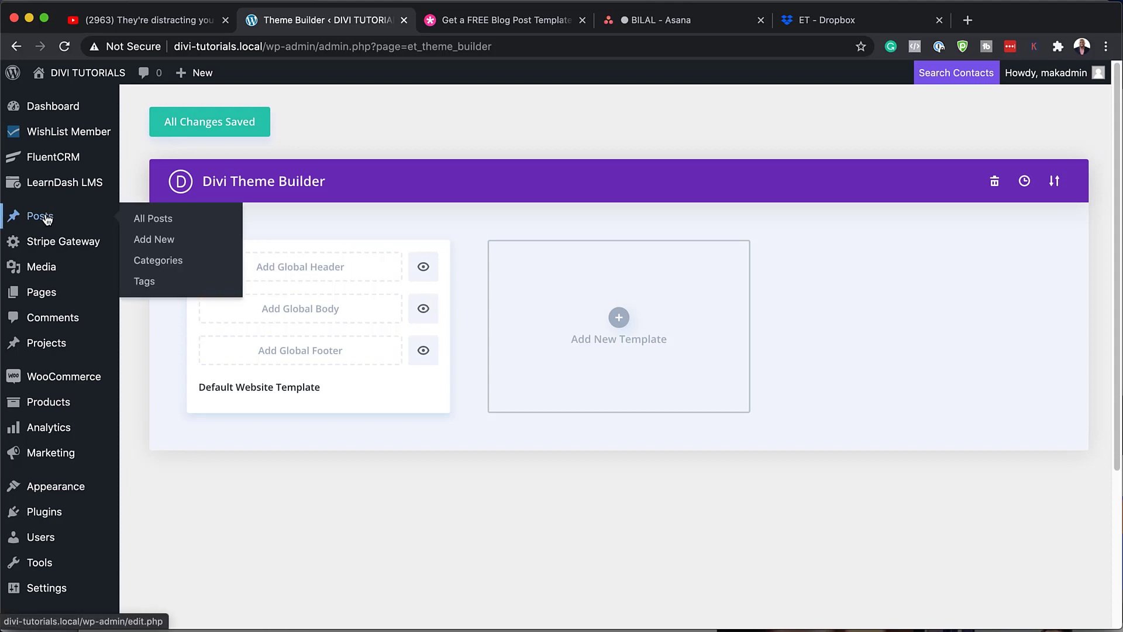
{"action": "left_click", "coordinate": [168, 221], "text": "super"}
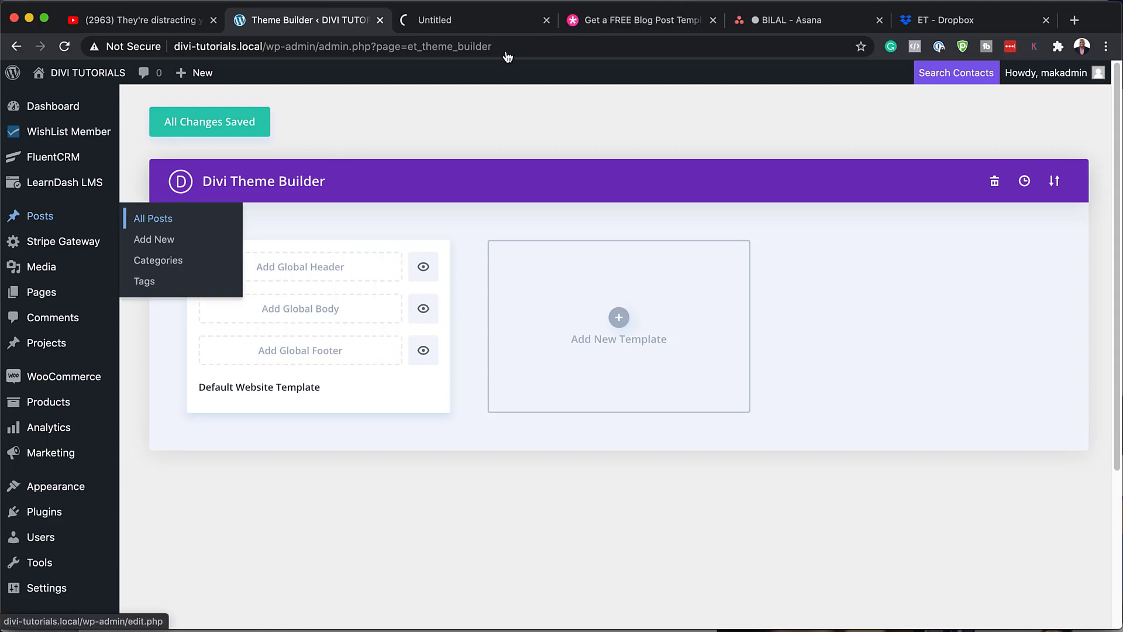
{"action": "left_click", "coordinate": [468, 21]}
{"action": "mouse_move", "coordinate": [180, 233]}
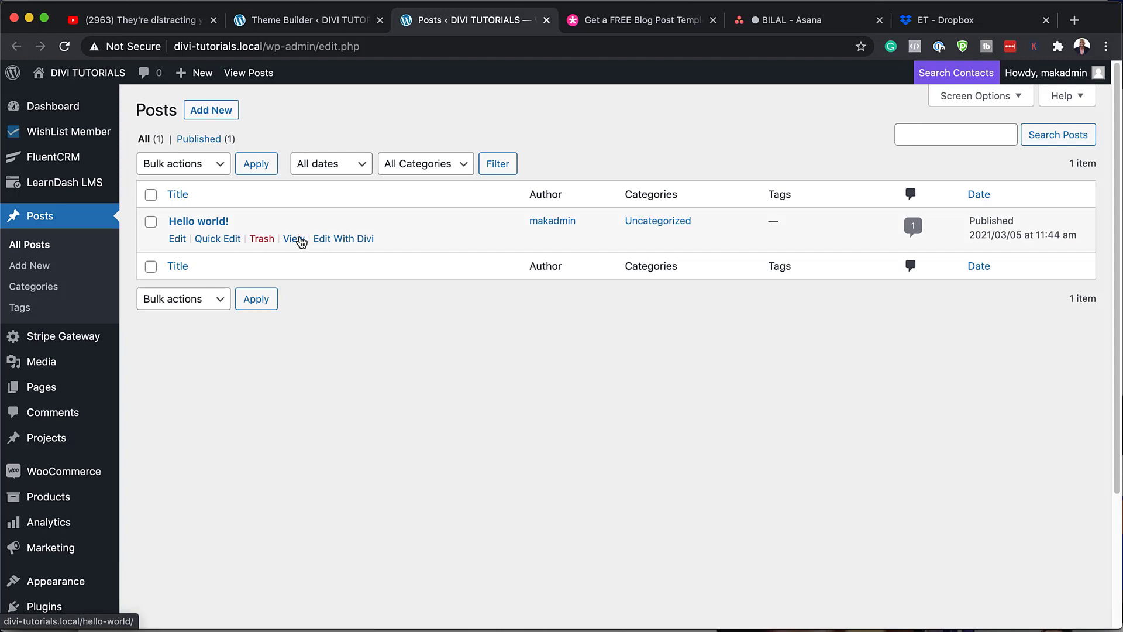
- View the live 'Hello world!' post in a new tab, scroll through it, and return to the Posts list
{"action": "left_click", "coordinate": [295, 238], "text": "super"}
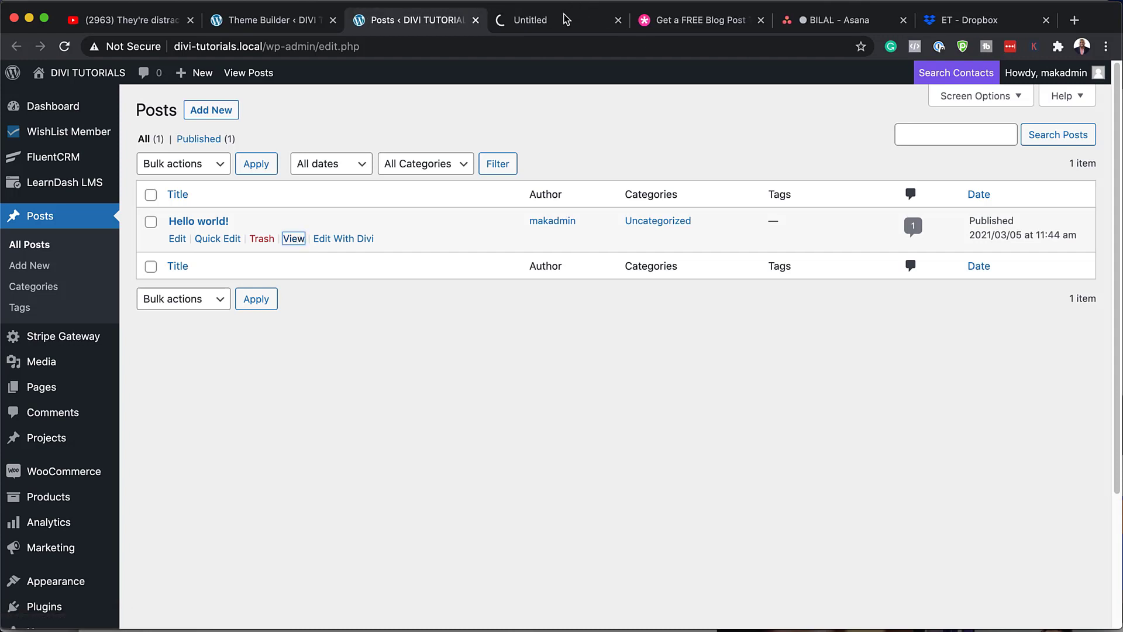
{"action": "left_click", "coordinate": [564, 22]}
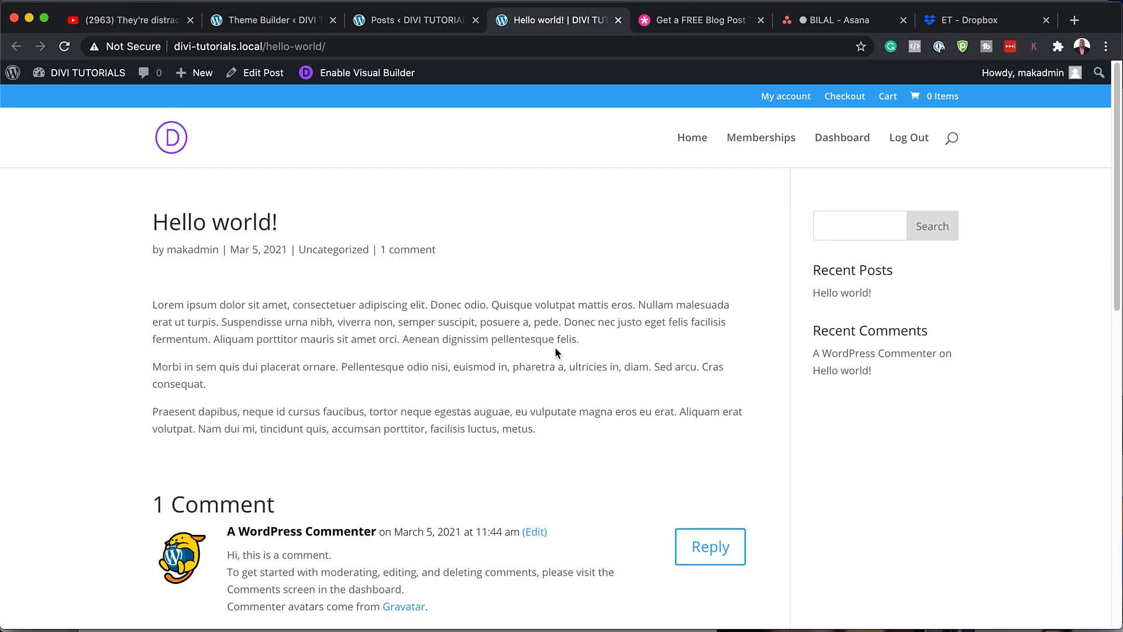
{"action": "scroll", "coordinate": [426, 383], "scroll_direction": "down", "scroll_amount": 10}
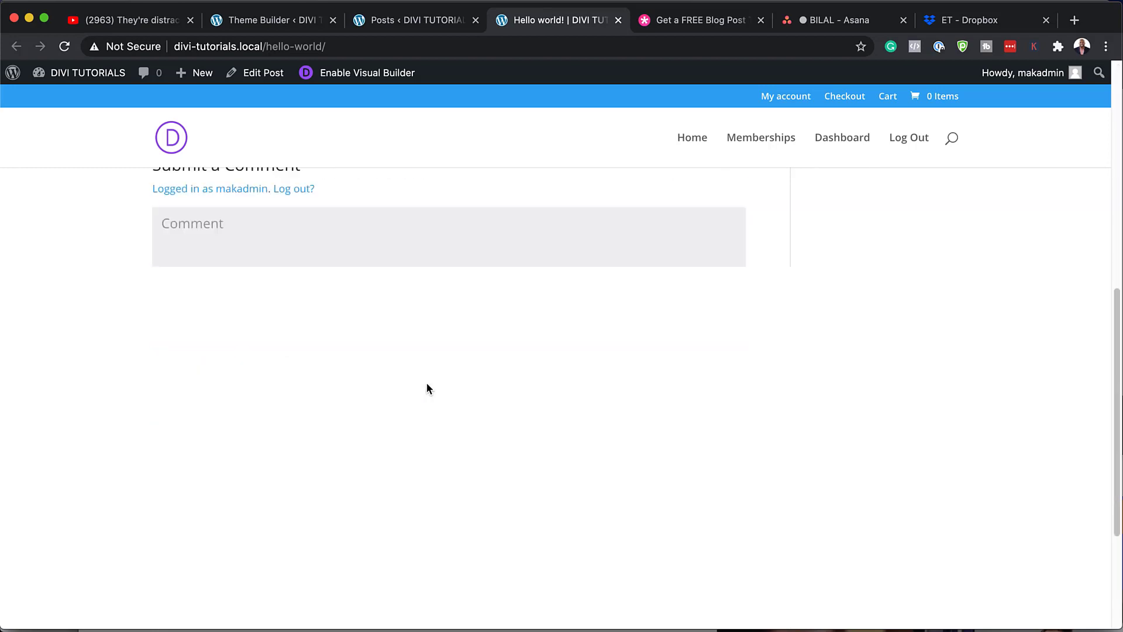
{"action": "scroll", "coordinate": [426, 382], "scroll_direction": "up", "scroll_amount": 9}
{"action": "scroll", "coordinate": [427, 386], "scroll_direction": "up", "scroll_amount": 2}
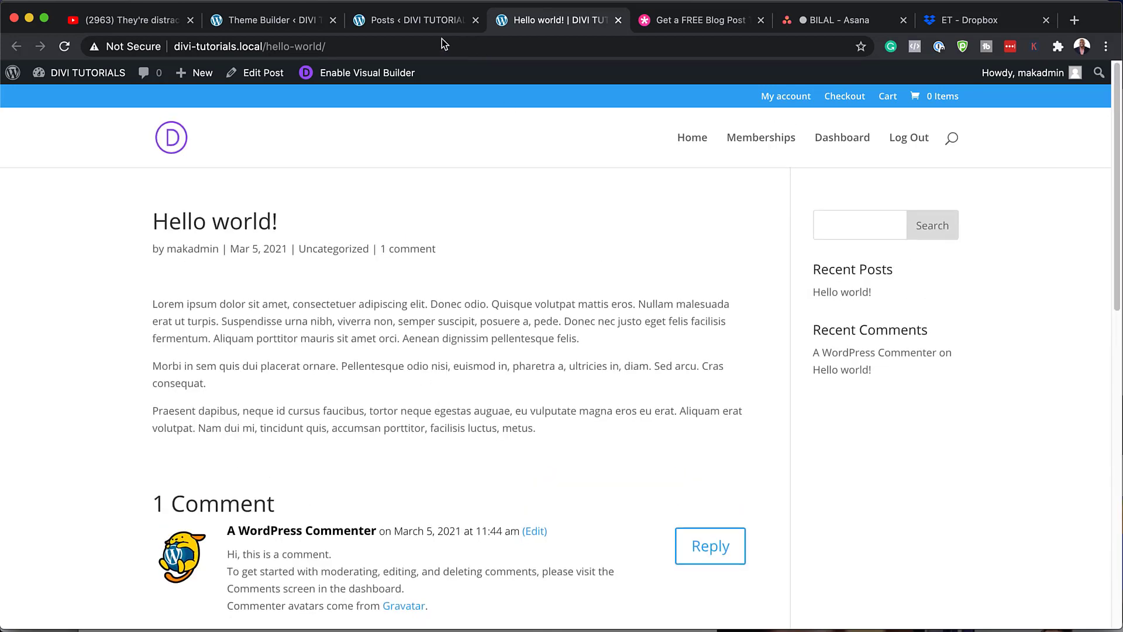
{"action": "left_click", "coordinate": [438, 20]}
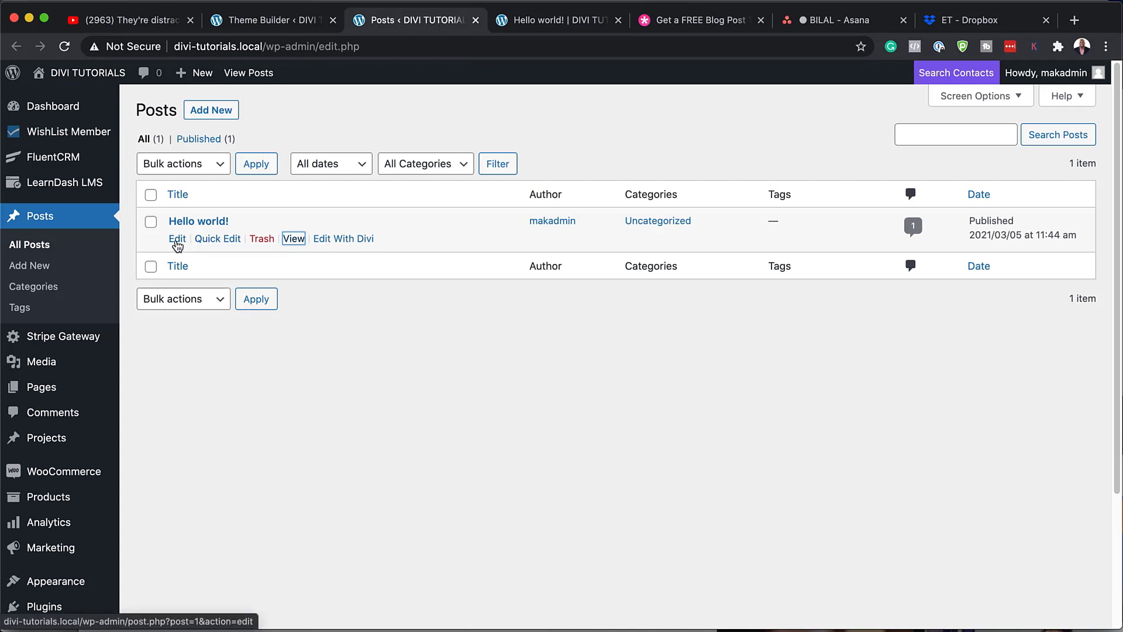
- Set the push-up workout photo as the 'Hello world!' post's featured image
{"action": "left_click", "coordinate": [178, 239]}
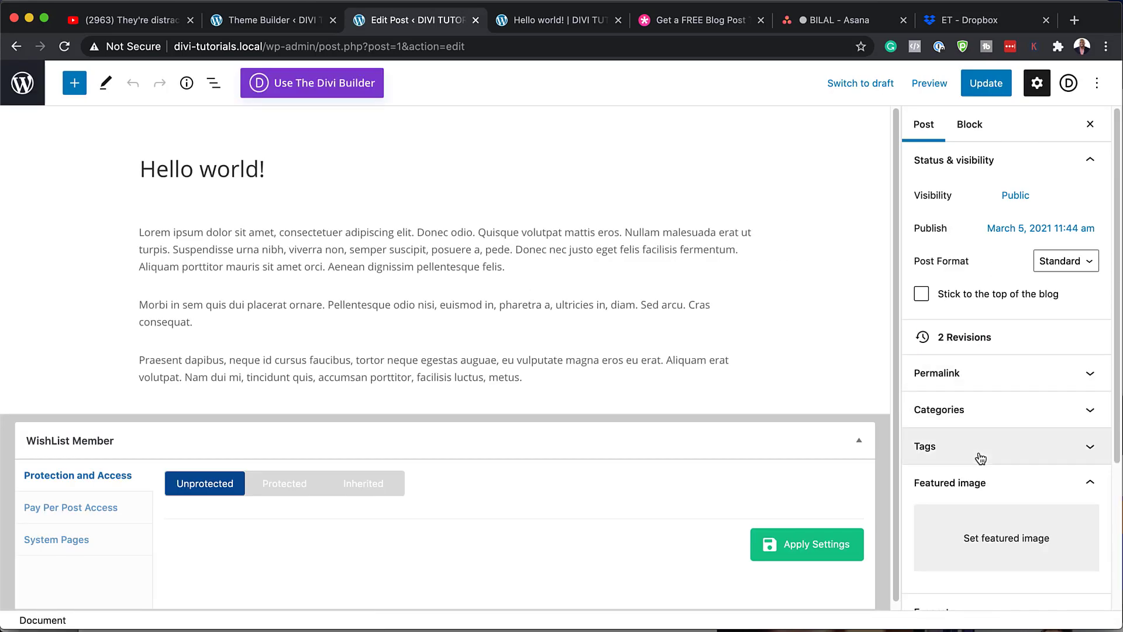
{"action": "scroll", "coordinate": [981, 458], "scroll_direction": "down", "scroll_amount": 3}
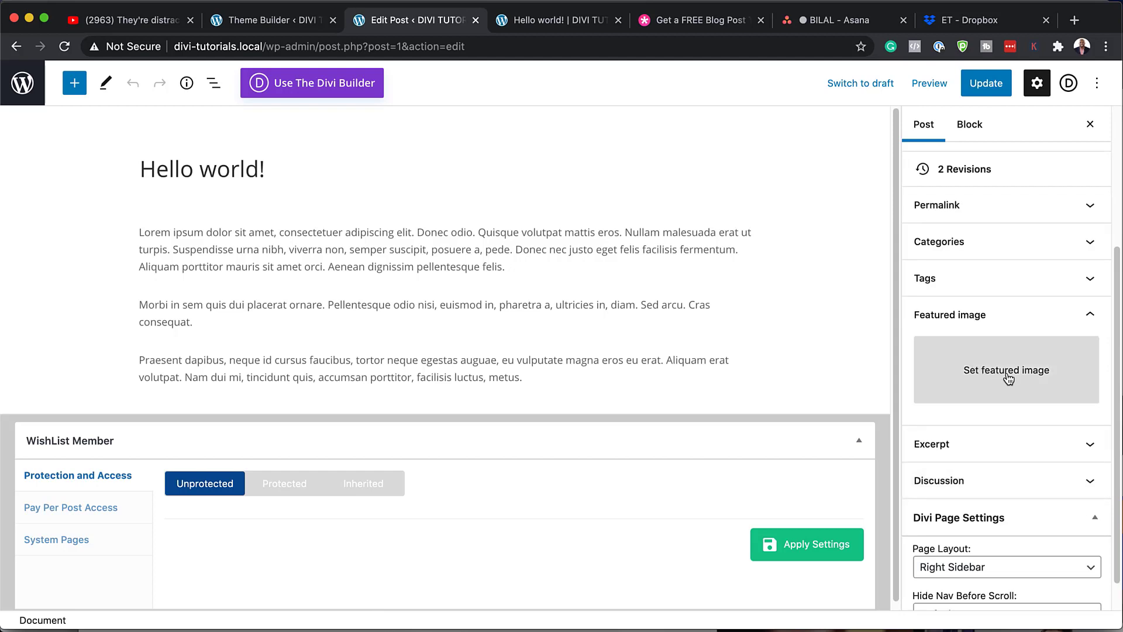
{"action": "left_click", "coordinate": [1008, 378]}
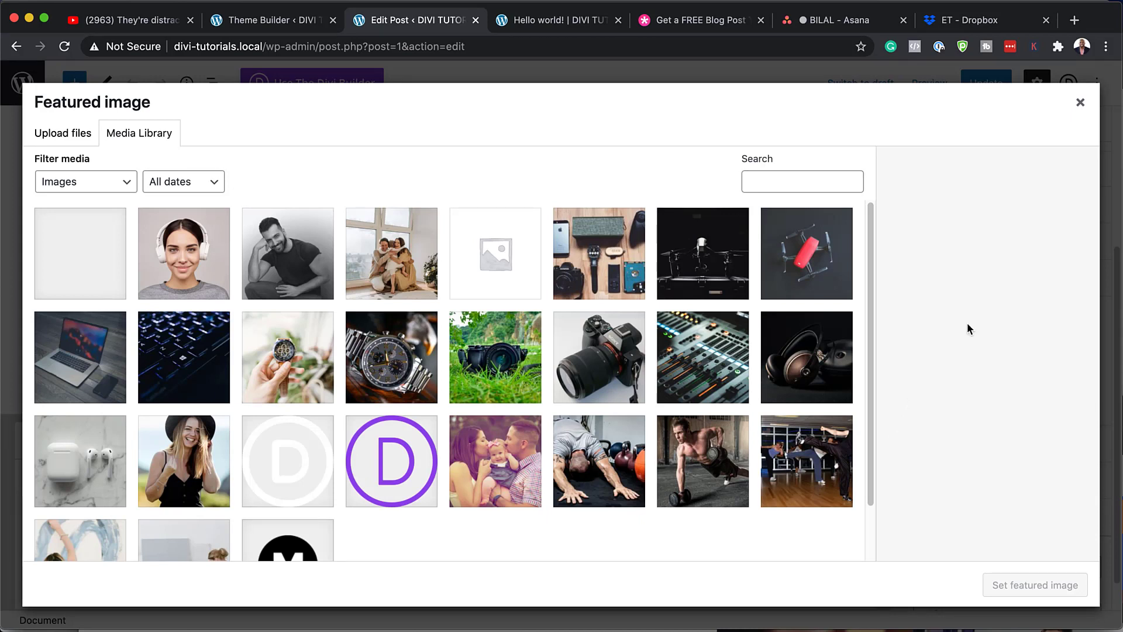
{"action": "left_click", "coordinate": [721, 455]}
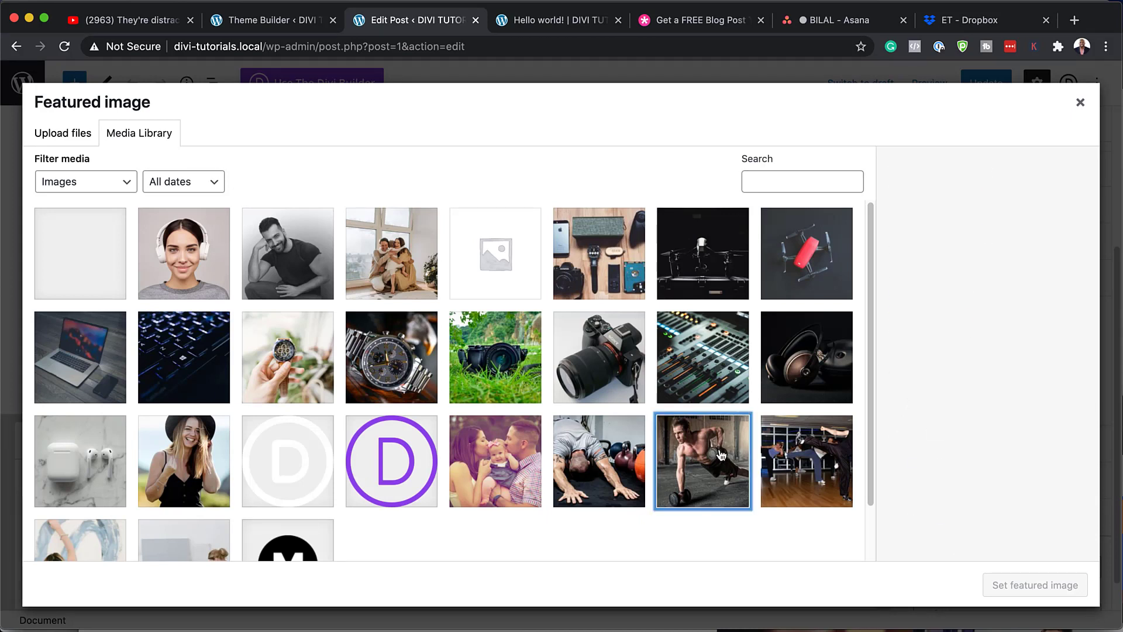
{"action": "left_click", "coordinate": [1035, 584]}
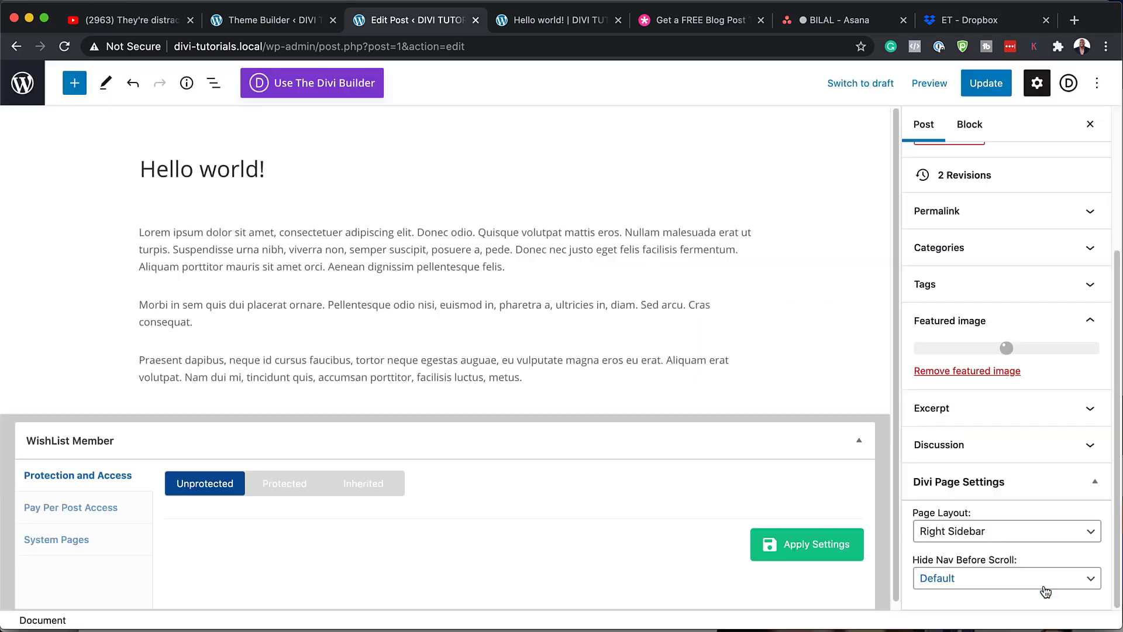
- Update the post and reload its live page to show the new image
{"action": "left_click", "coordinate": [992, 84]}
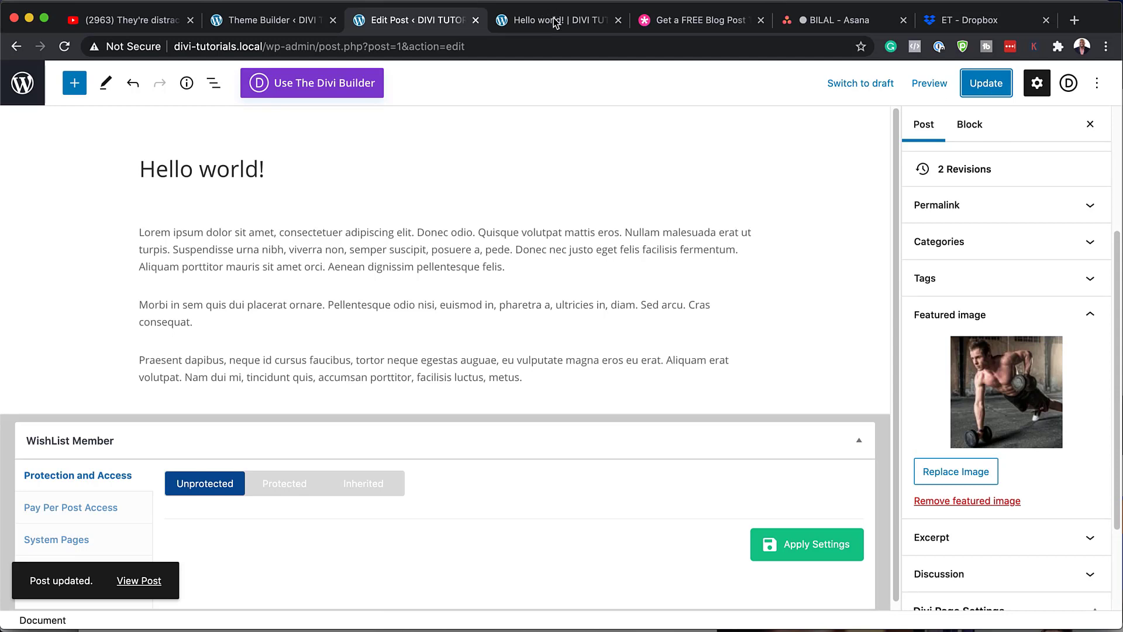
{"action": "left_click", "coordinate": [554, 17]}
{"action": "left_click", "coordinate": [67, 47]}
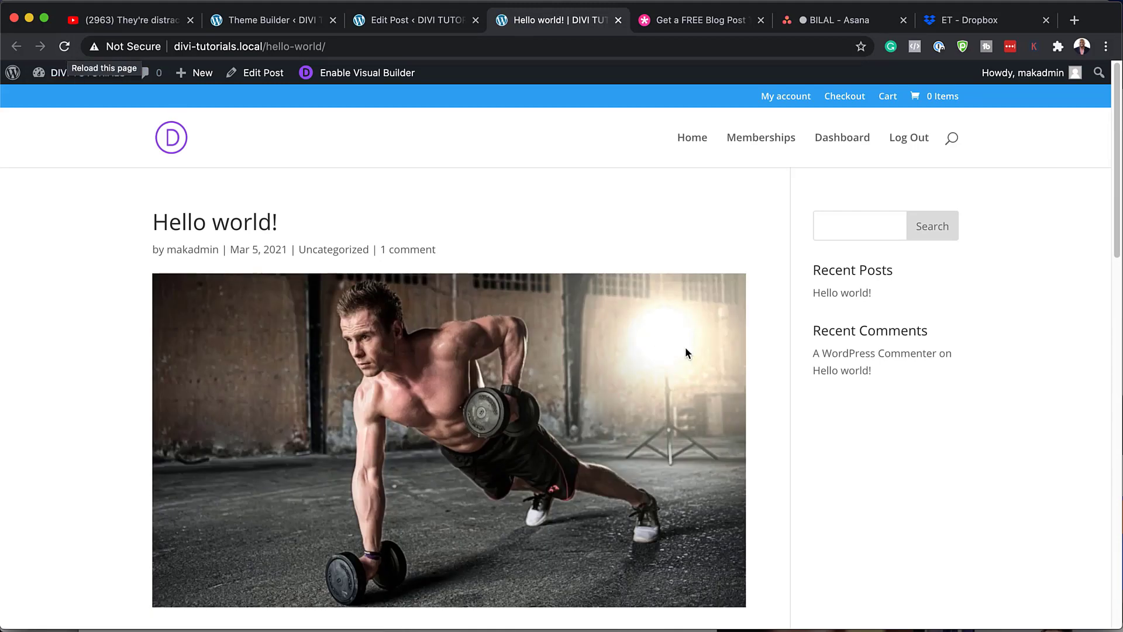
- Scroll through the live post to check the push-up featured image, then go back to the Theme Builder
{"action": "scroll", "coordinate": [365, 305], "scroll_direction": "down", "scroll_amount": 12}
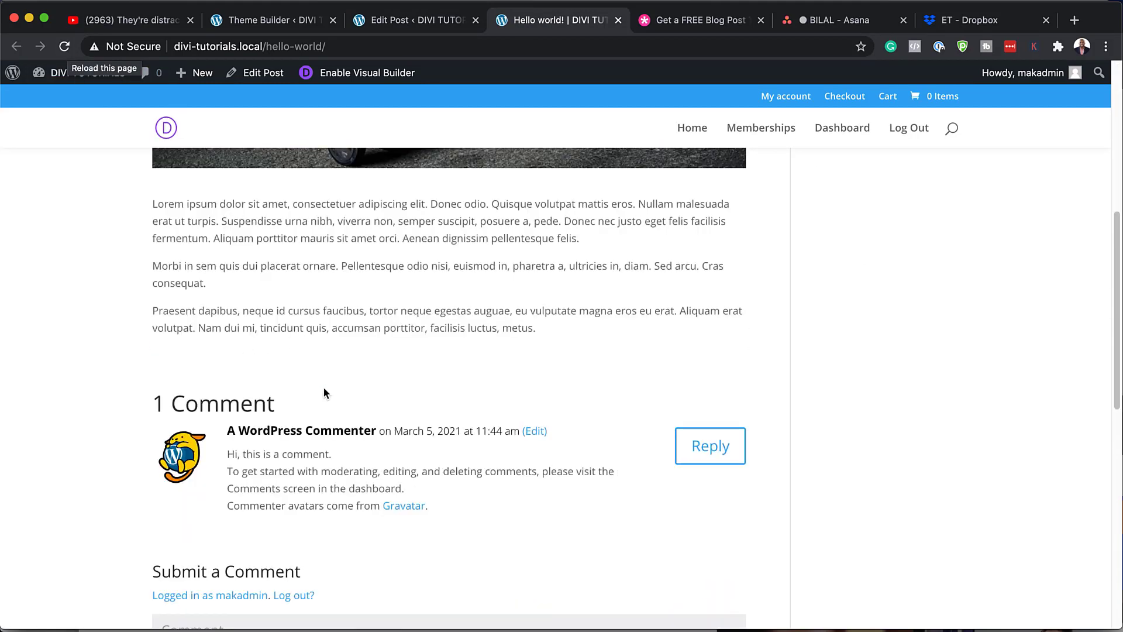
{"action": "scroll", "coordinate": [324, 387], "scroll_direction": "down", "scroll_amount": 6}
{"action": "scroll", "coordinate": [325, 384], "scroll_direction": "up", "scroll_amount": 7}
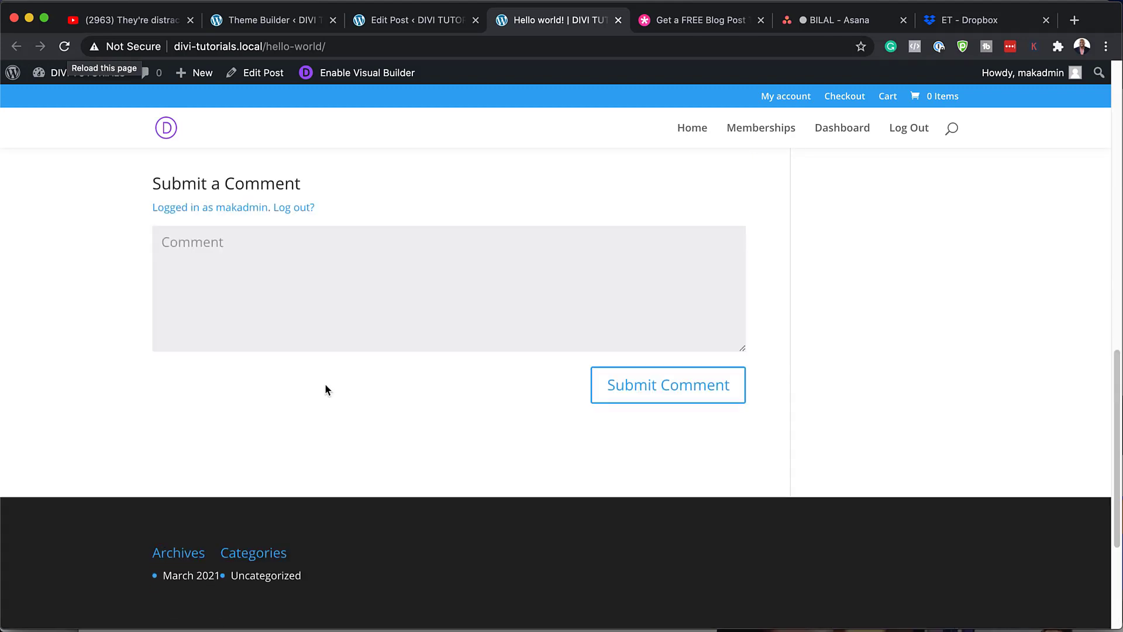
{"action": "scroll", "coordinate": [330, 372], "scroll_direction": "up", "scroll_amount": 6}
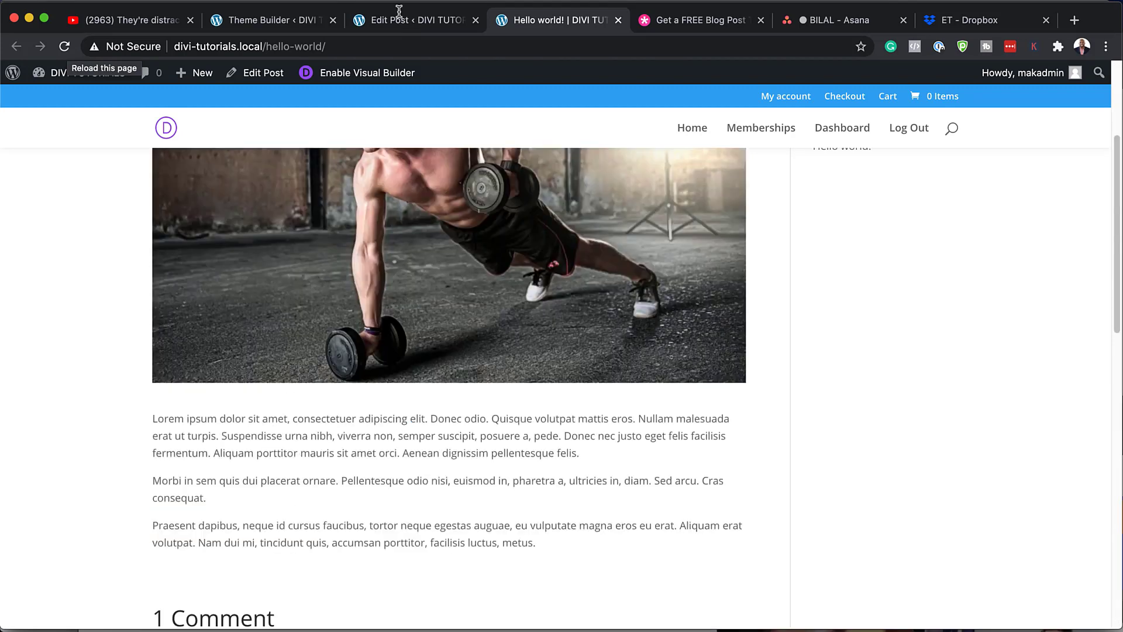
{"action": "left_click", "coordinate": [272, 19]}
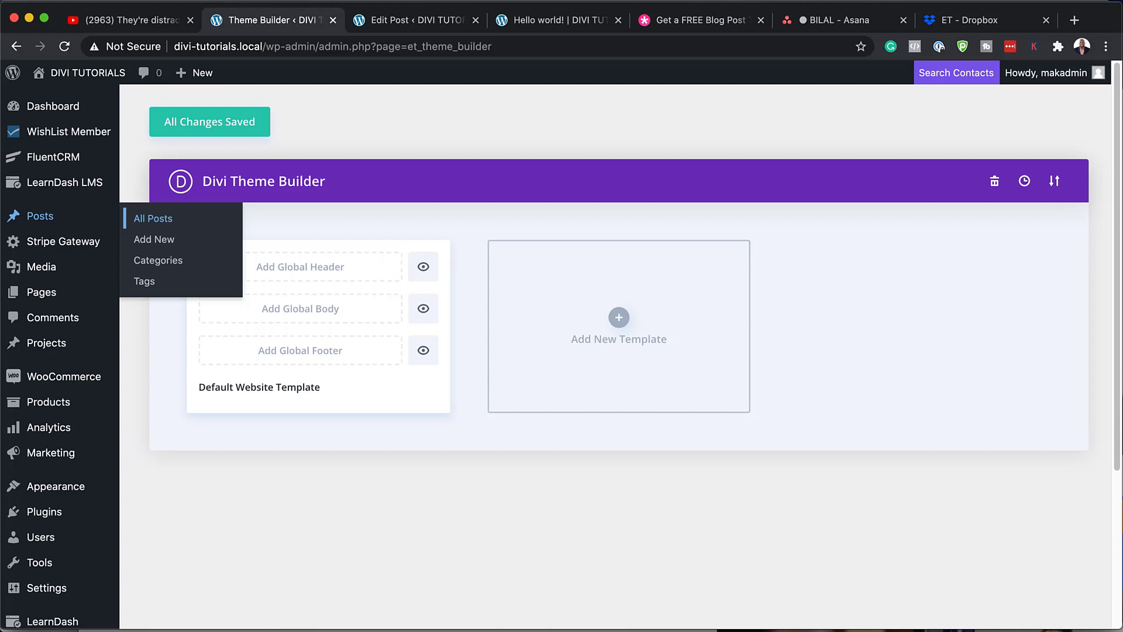
- Import the Nutritionist template JSON by dropping it from Finder into the Theme Builder importer, and save changes
{"action": "left_click", "coordinate": [1055, 182]}
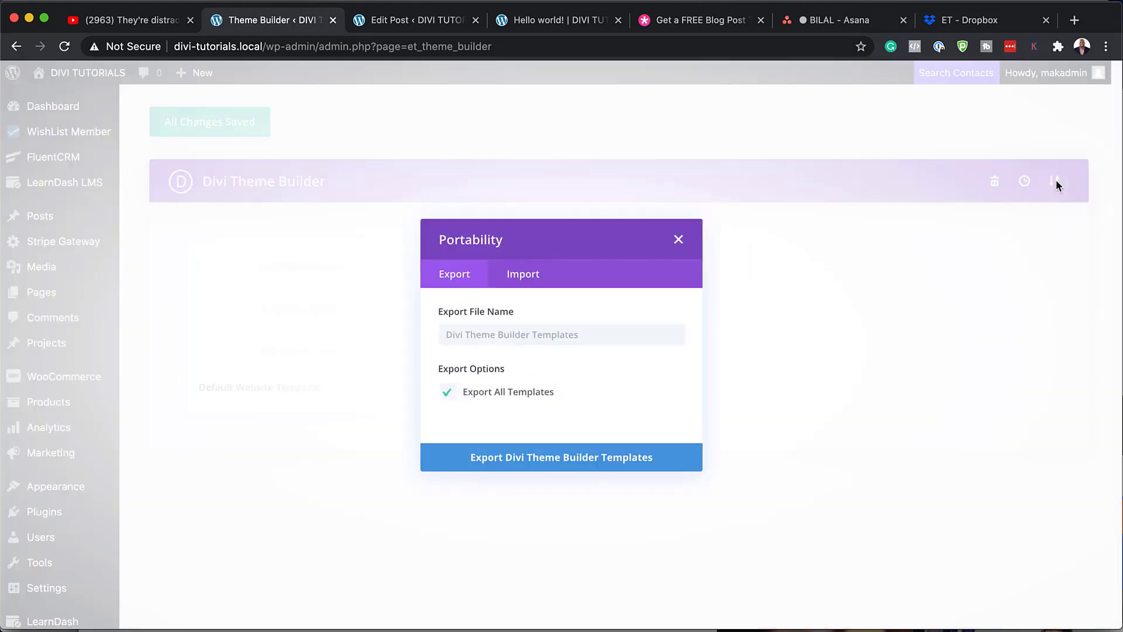
{"action": "left_click", "coordinate": [498, 271]}
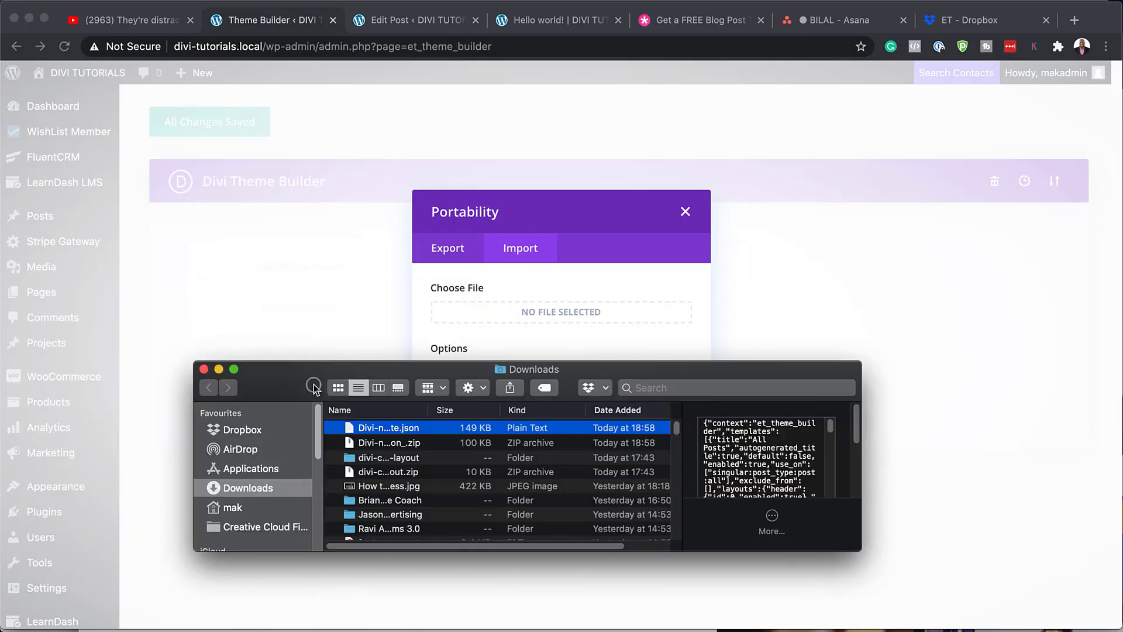
{"action": "left_click_drag", "start_coordinate": [331, 377], "coordinate": [118, 445]}
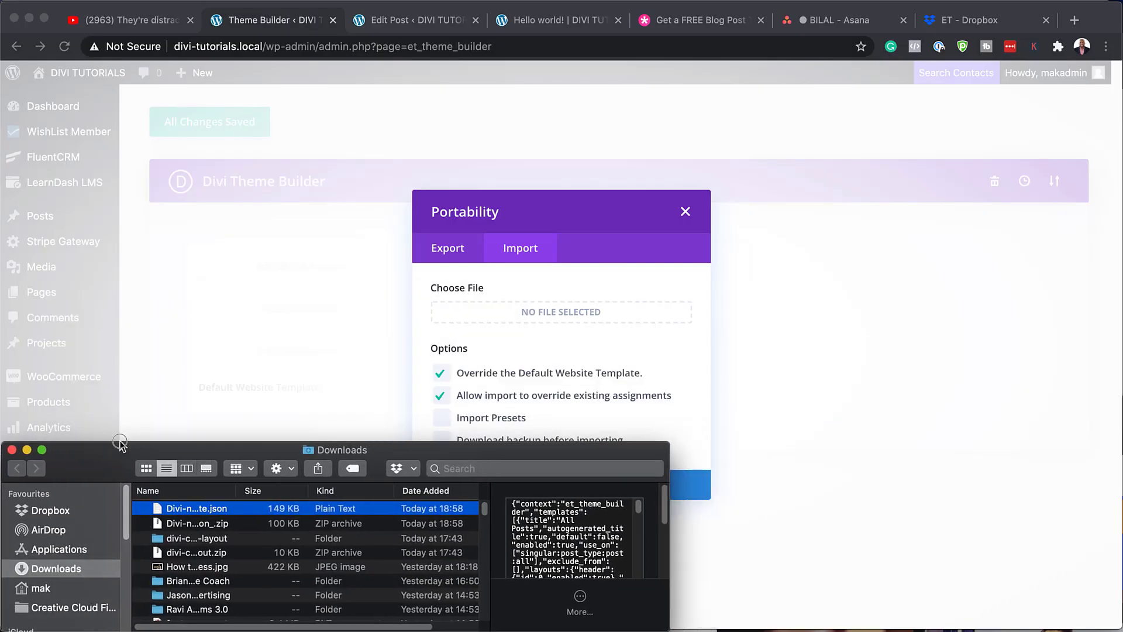
{"action": "left_click_drag", "start_coordinate": [157, 511], "coordinate": [539, 313]}
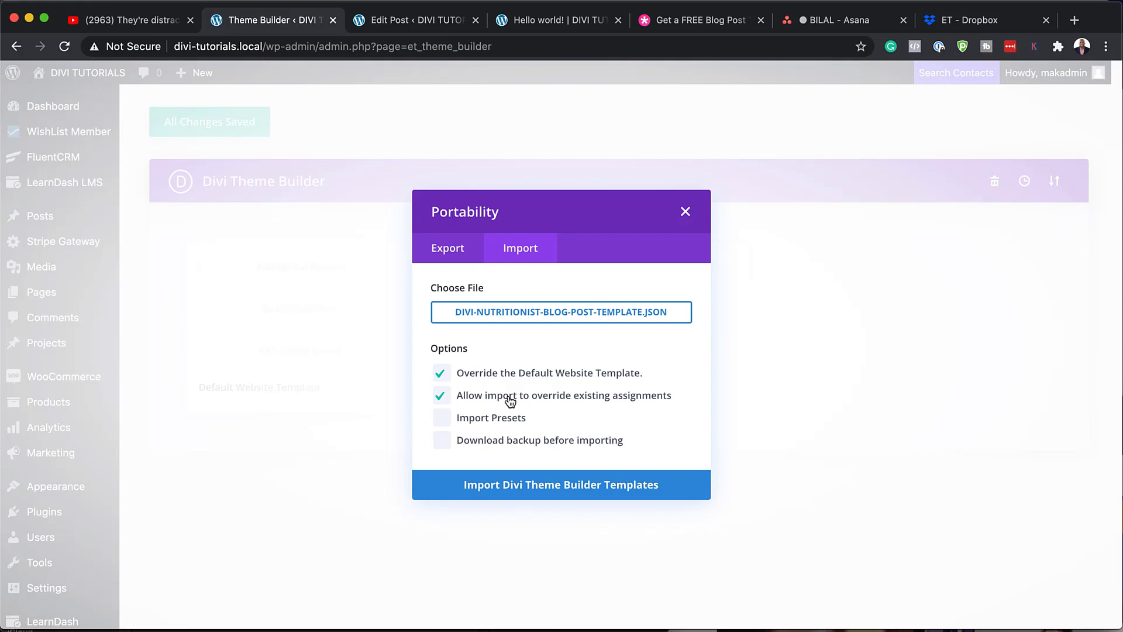
{"action": "left_click", "coordinate": [549, 489]}
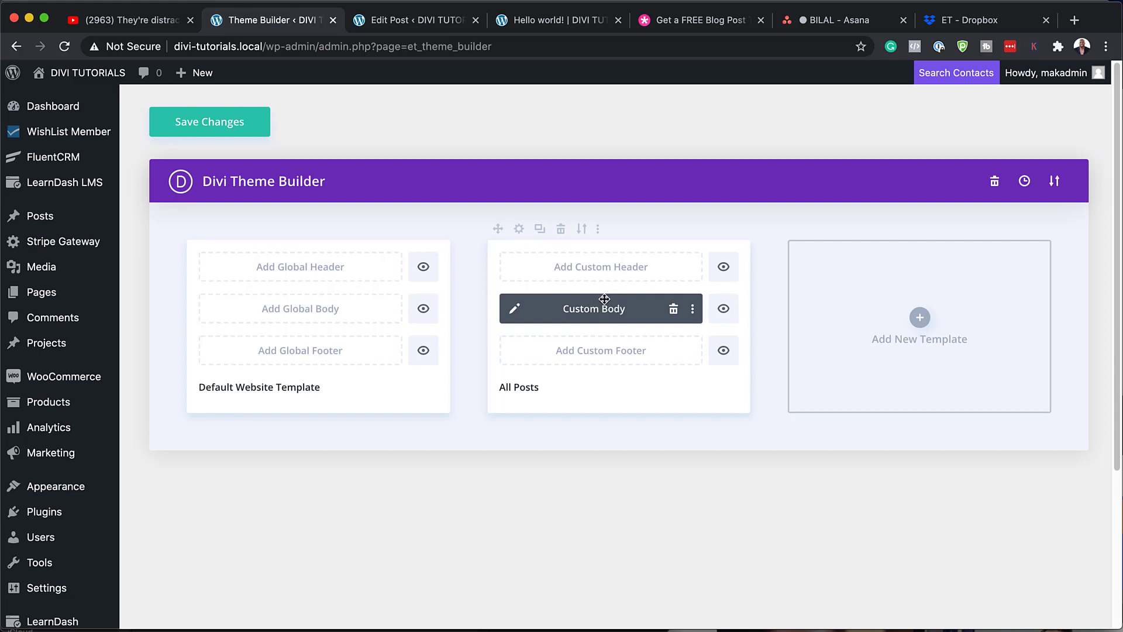
{"action": "left_click", "coordinate": [196, 125]}
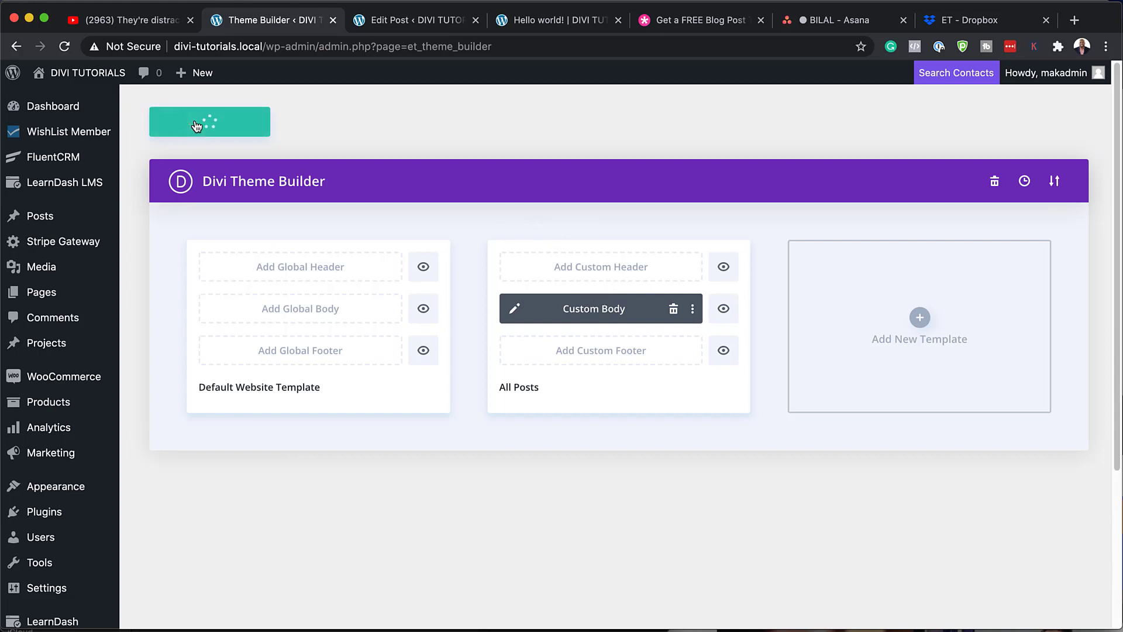
{"action": "left_click", "coordinate": [564, 24]}
- Reload 'Hello world!' and scroll through its Nutritionist layout: hero photo, author box, Related Posts, comments, subscribe form
{"action": "scroll", "coordinate": [525, 191], "scroll_direction": "up", "scroll_amount": 5}
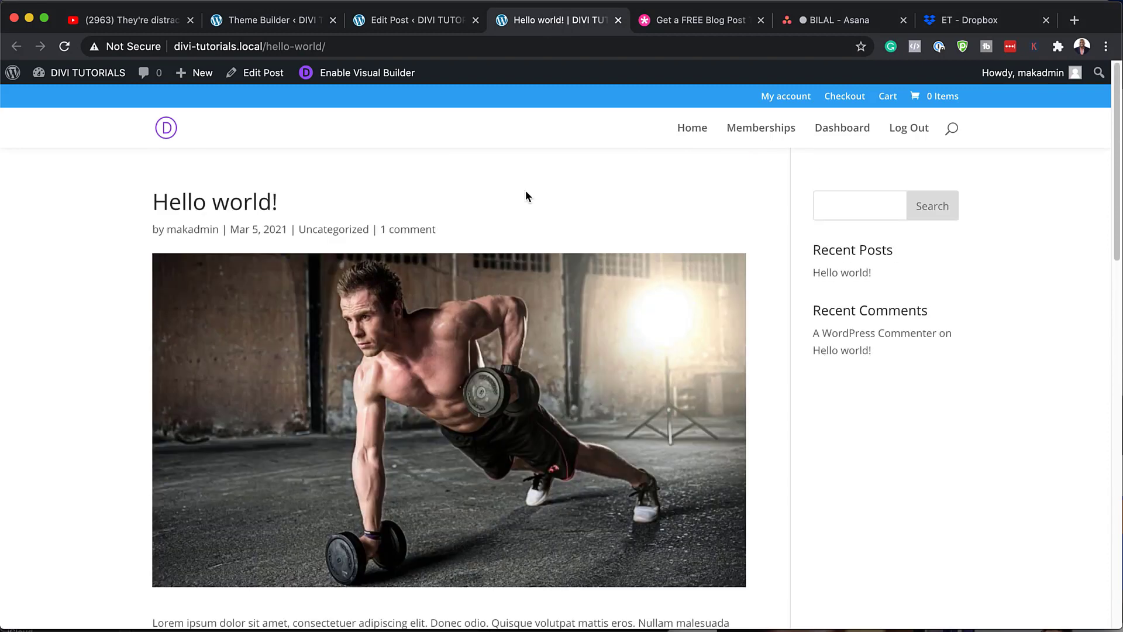
{"action": "left_click", "coordinate": [65, 47]}
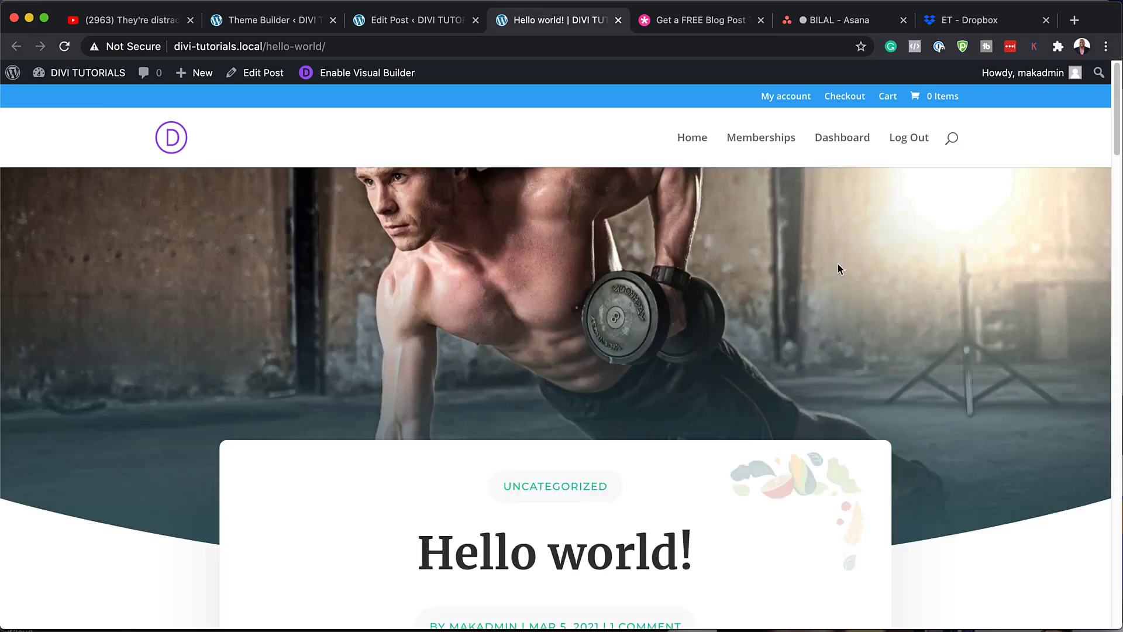
{"action": "scroll", "coordinate": [285, 342], "scroll_direction": "down", "scroll_amount": 6}
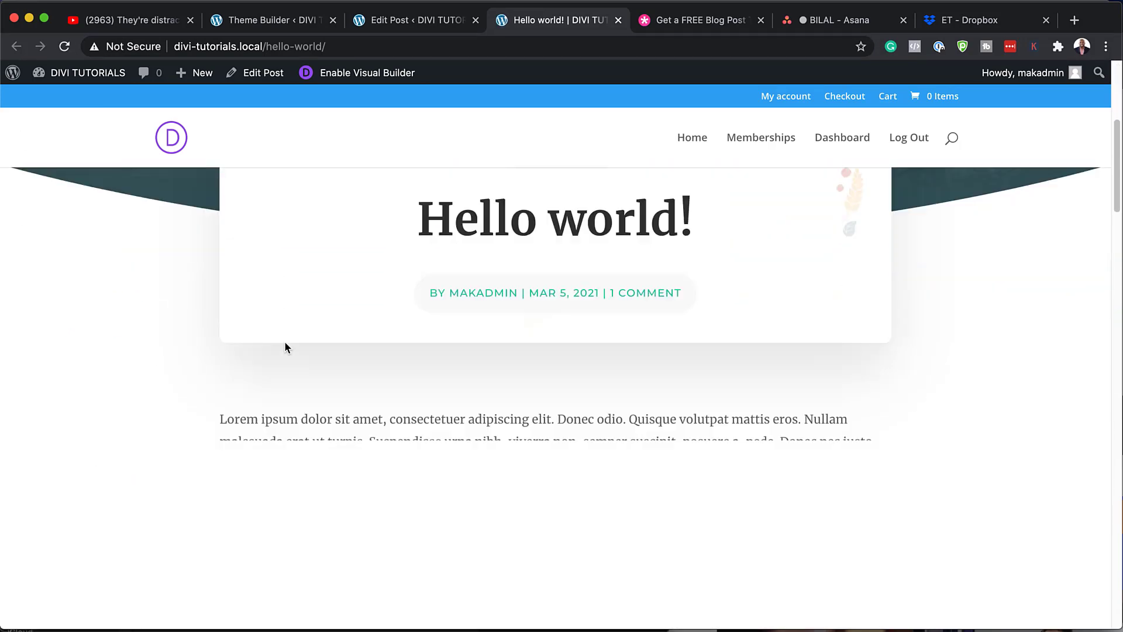
{"action": "scroll", "coordinate": [286, 343], "scroll_direction": "down", "scroll_amount": 4}
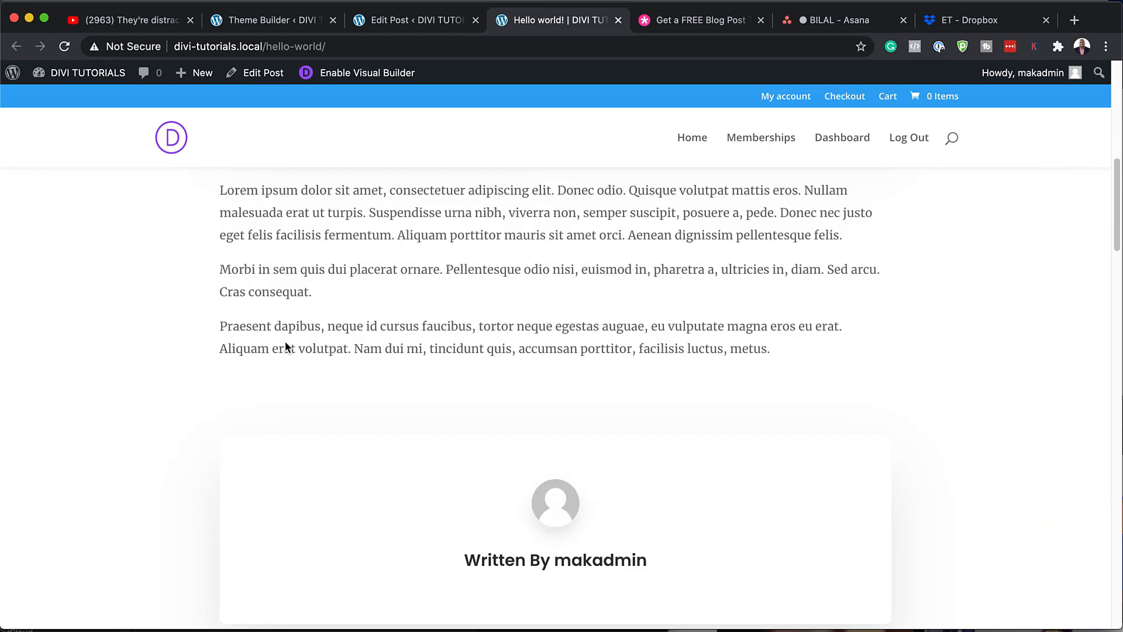
{"action": "scroll", "coordinate": [286, 345], "scroll_direction": "down", "scroll_amount": 10}
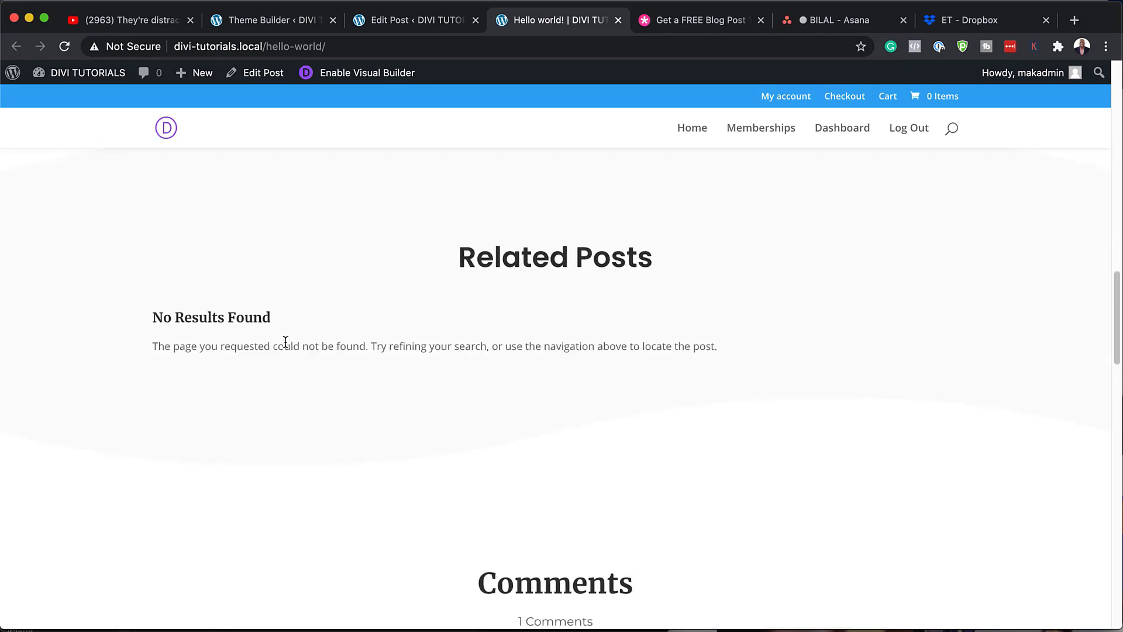
{"action": "scroll", "coordinate": [286, 343], "scroll_direction": "down", "scroll_amount": 6}
{"action": "scroll", "coordinate": [286, 345], "scroll_direction": "down", "scroll_amount": 9}
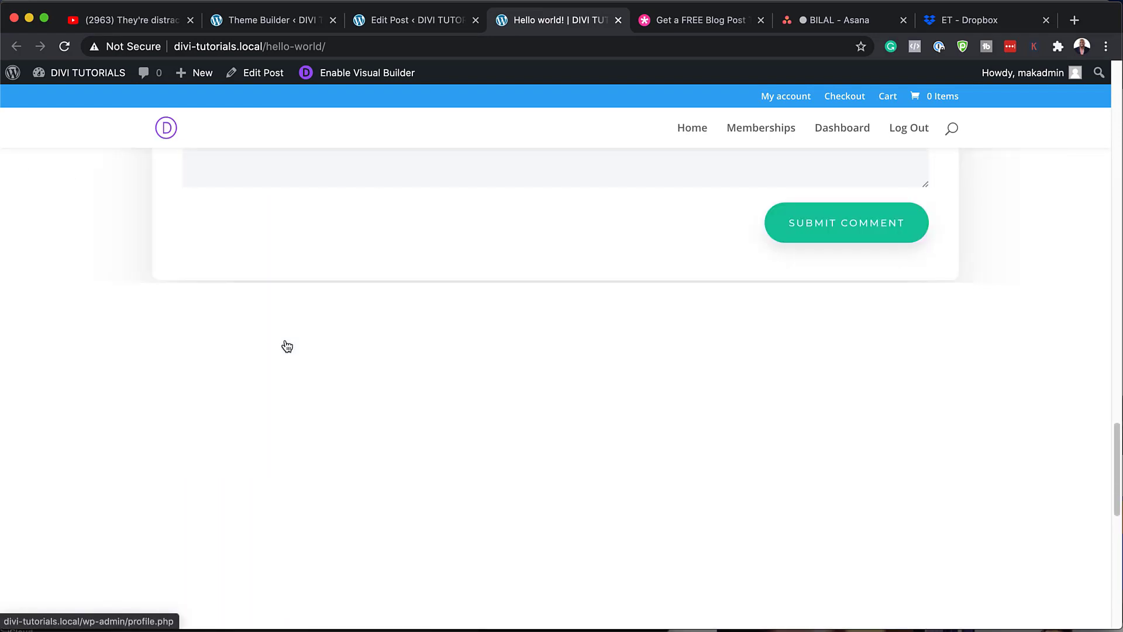
{"action": "scroll", "coordinate": [287, 345], "scroll_direction": "down", "scroll_amount": 6}
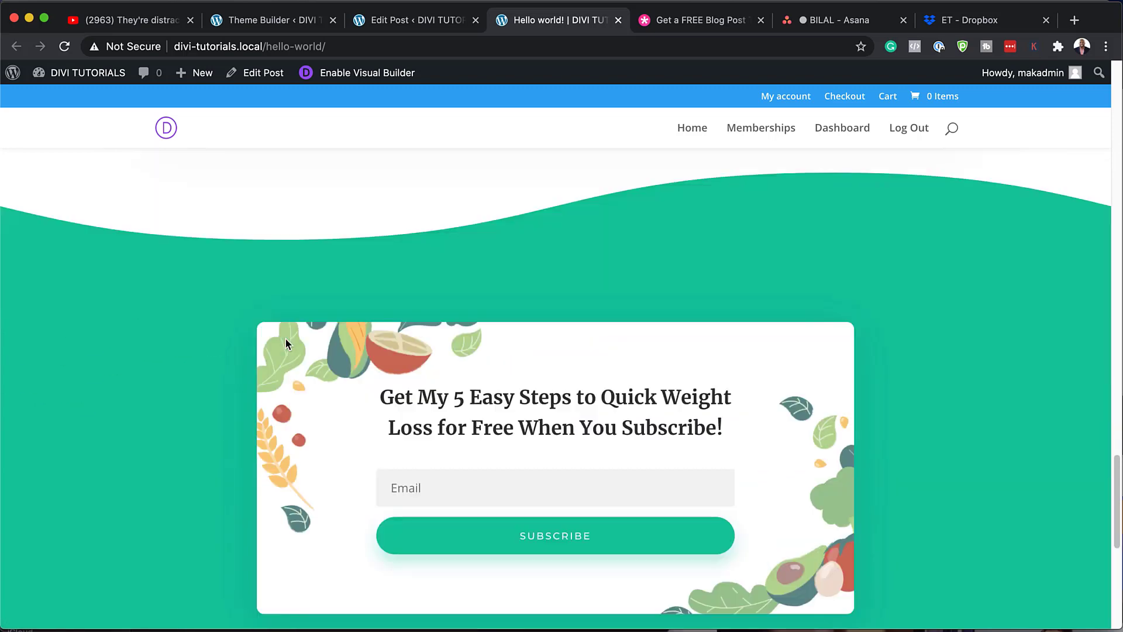
{"action": "scroll", "coordinate": [285, 339], "scroll_direction": "up", "scroll_amount": 7}
{"action": "scroll", "coordinate": [287, 335], "scroll_direction": "up", "scroll_amount": 20}
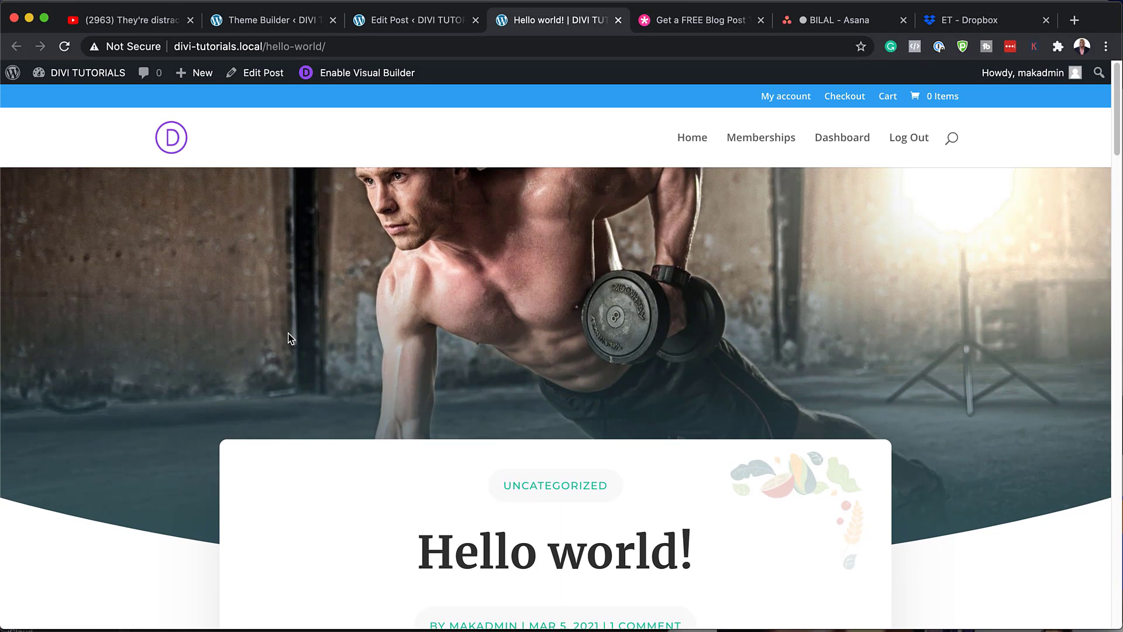
- Open the All Posts custom body layout in the Theme Builder's visual editor
{"action": "left_click", "coordinate": [285, 21]}
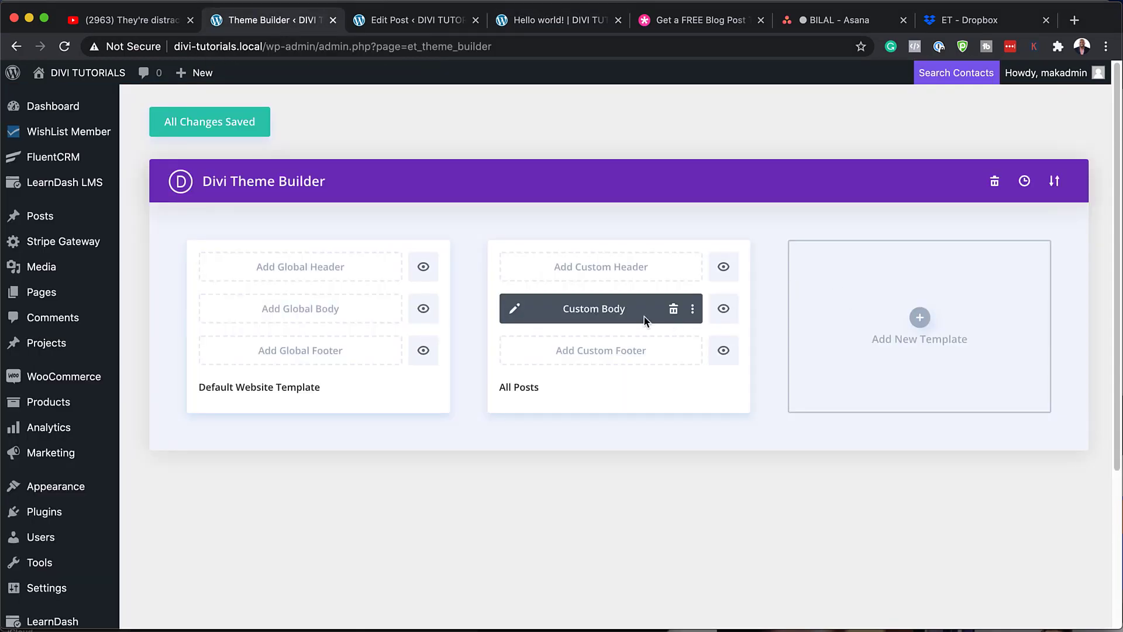
{"action": "left_click", "coordinate": [515, 312]}
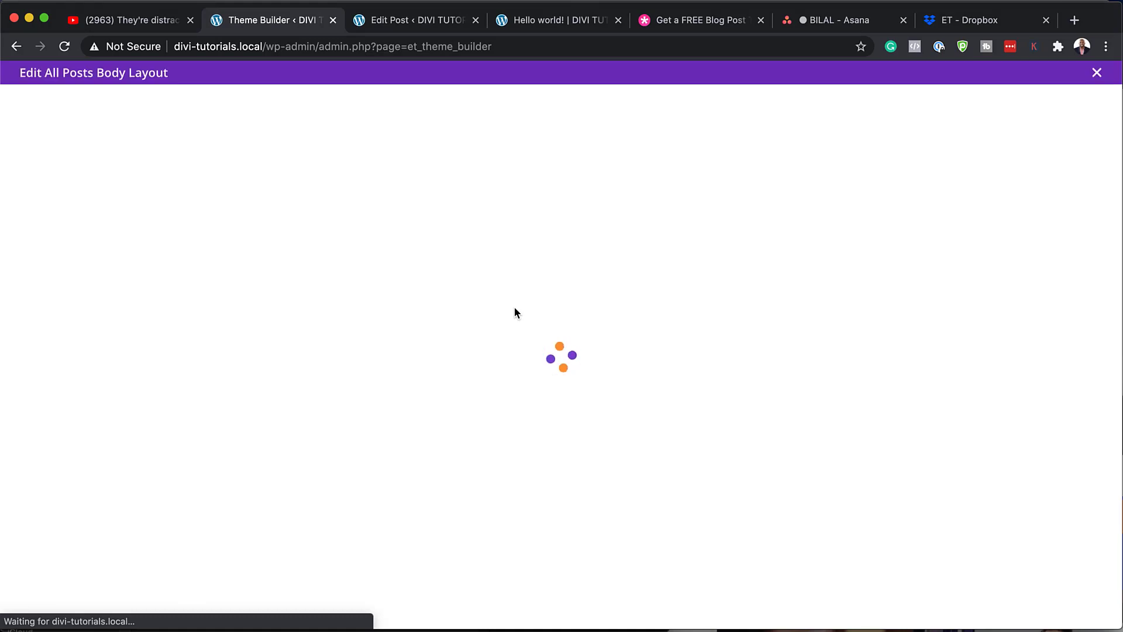
{"action": "scroll", "coordinate": [564, 331], "scroll_direction": "down", "scroll_amount": 1}
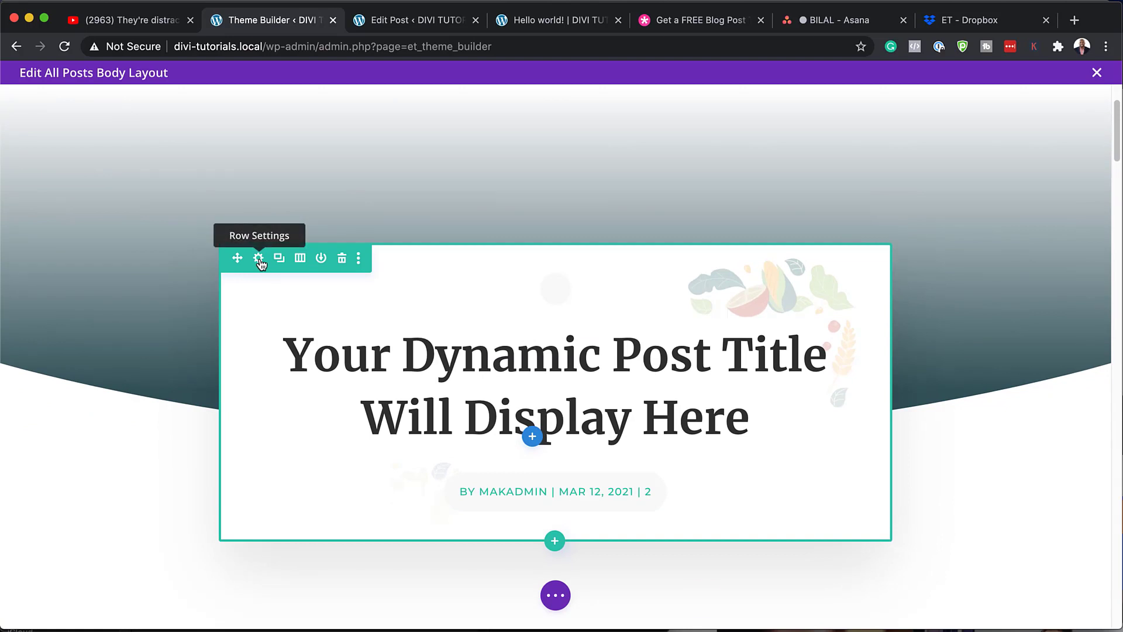
- In the title row's settings, delete the background image, then discard all changes to keep it
{"action": "left_click", "coordinate": [259, 259]}
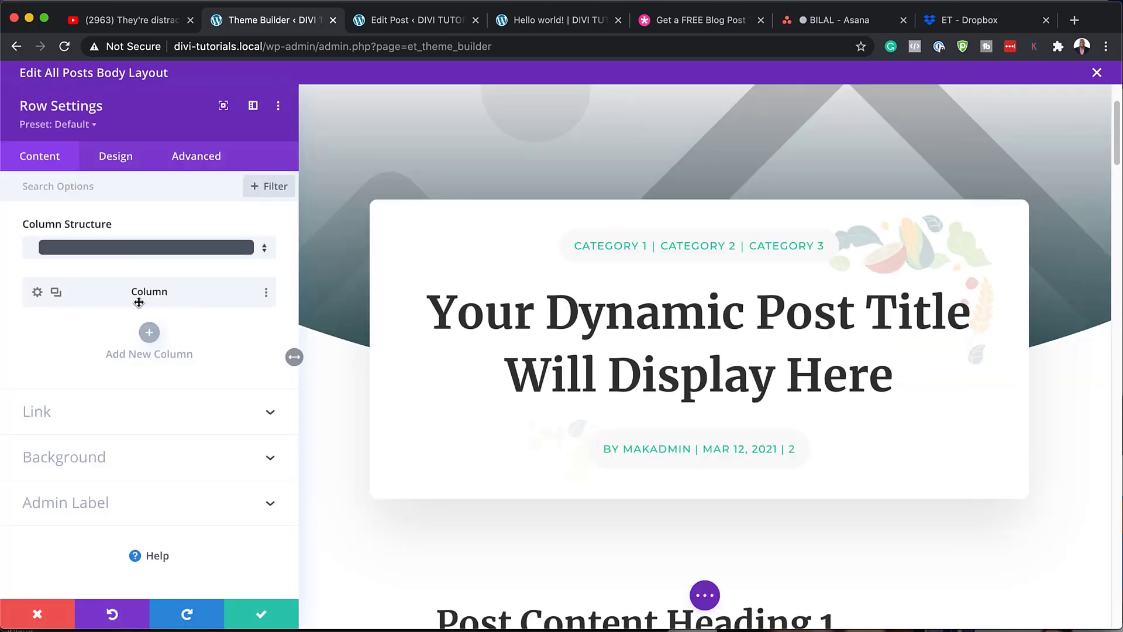
{"action": "left_click", "coordinate": [99, 459]}
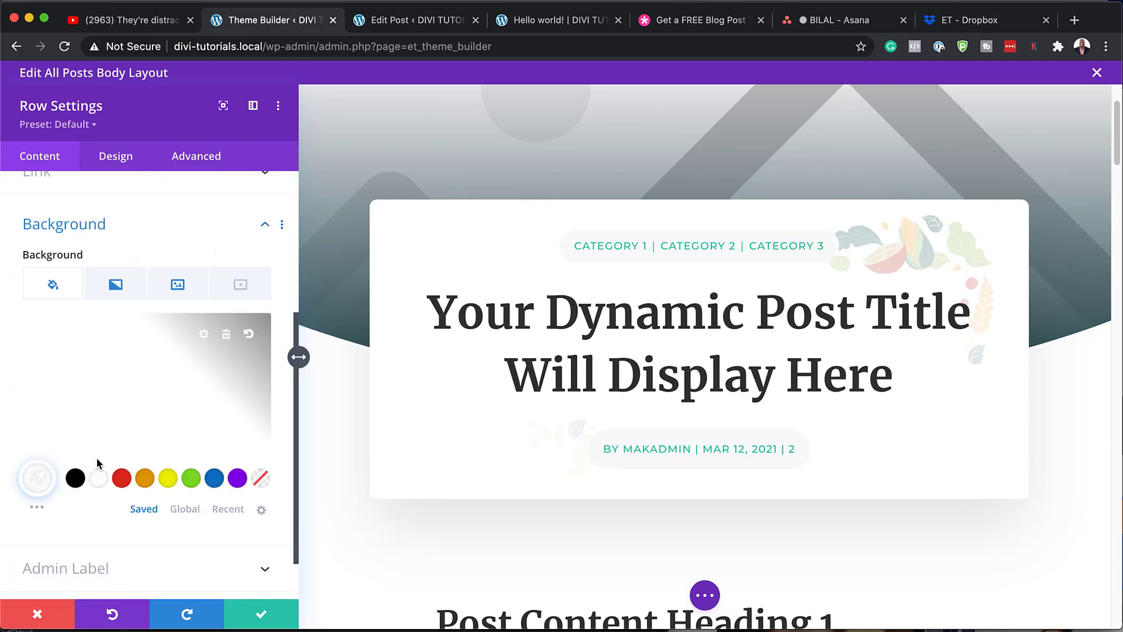
{"action": "left_click", "coordinate": [190, 291]}
{"action": "mouse_move", "coordinate": [187, 333]}
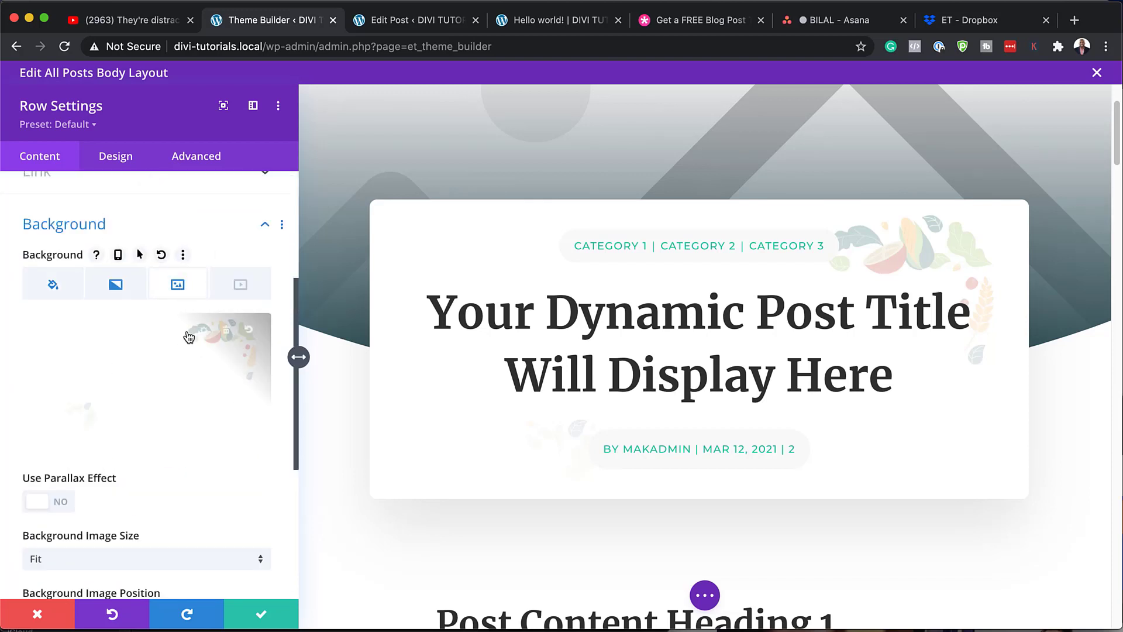
{"action": "left_click", "coordinate": [227, 336]}
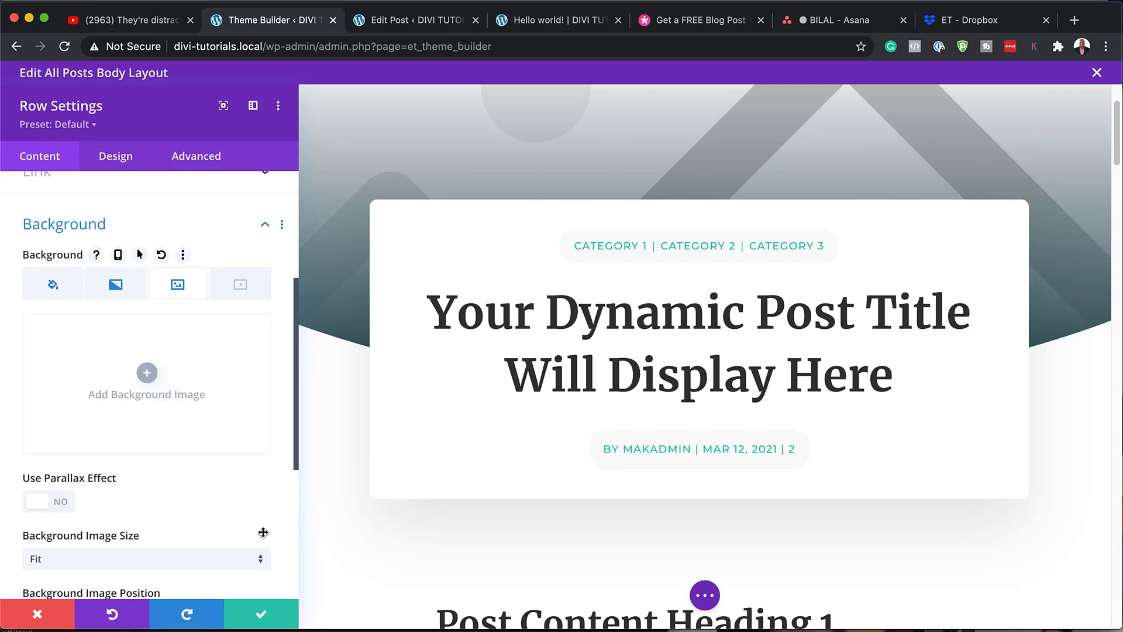
{"action": "left_click", "coordinate": [38, 614]}
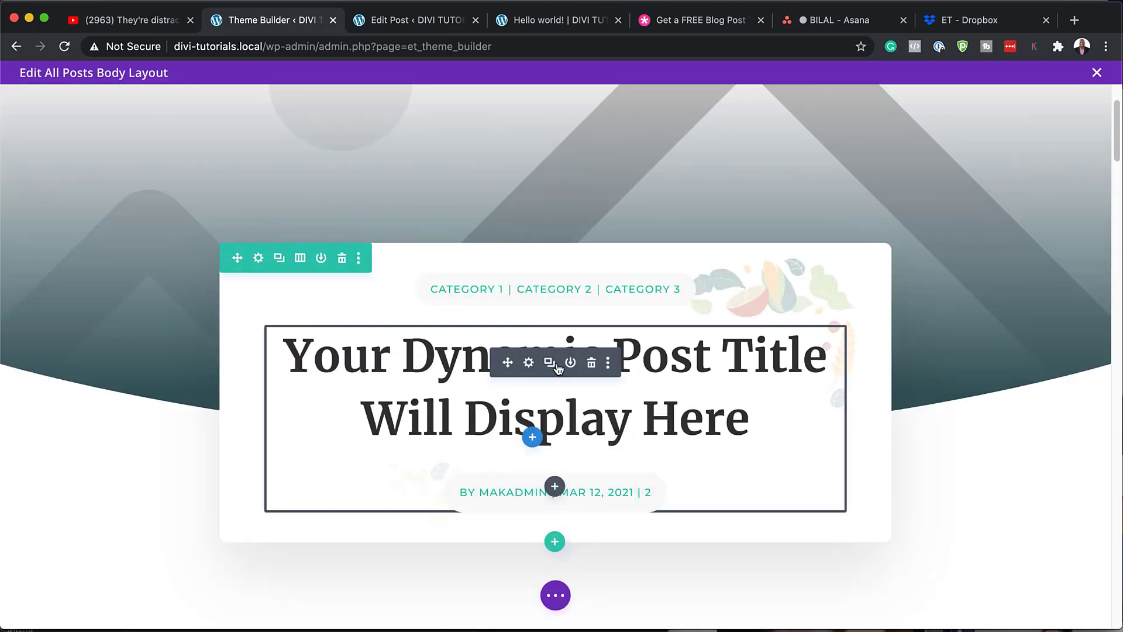
{"action": "scroll", "coordinate": [559, 367], "scroll_direction": "down", "scroll_amount": 3}
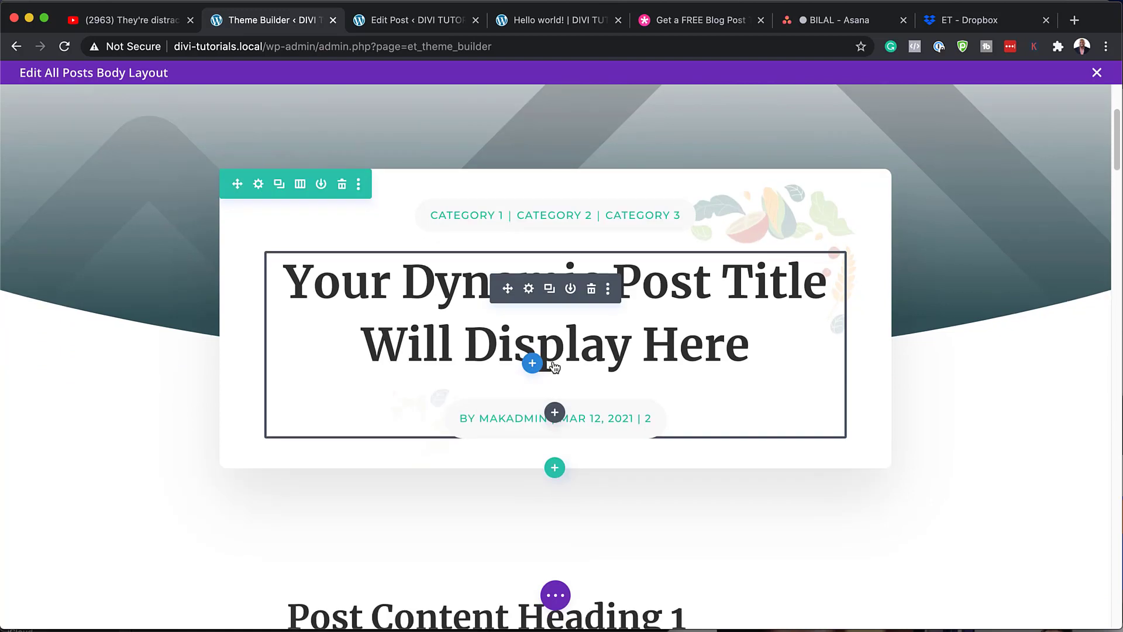
{"action": "left_click", "coordinate": [531, 288]}
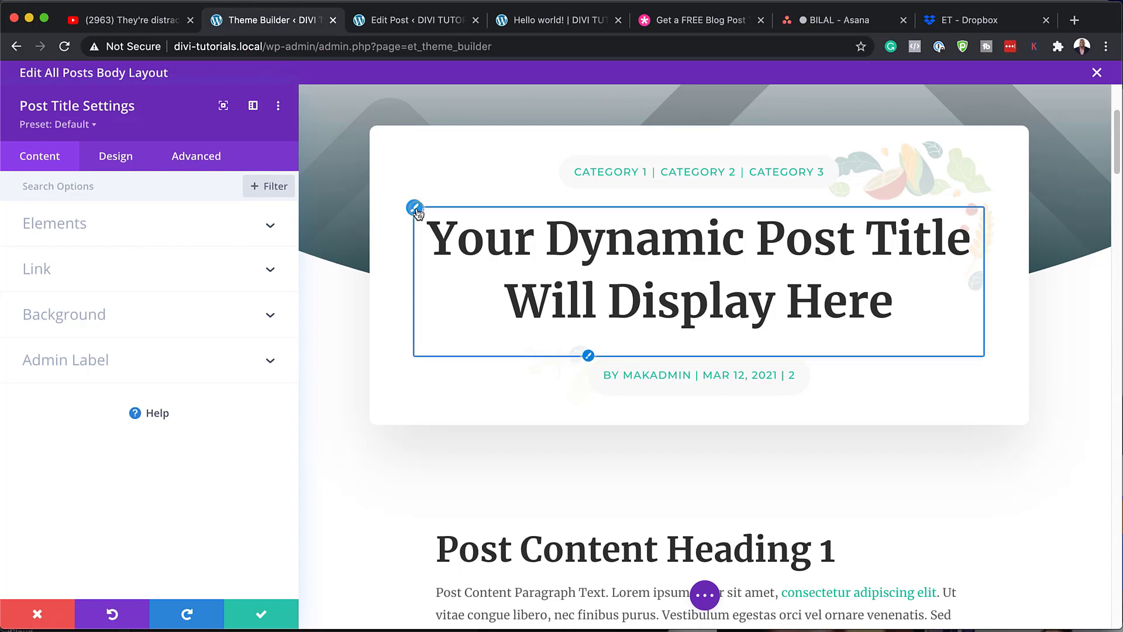
{"action": "left_click", "coordinate": [115, 155]}
{"action": "left_click", "coordinate": [214, 217]}
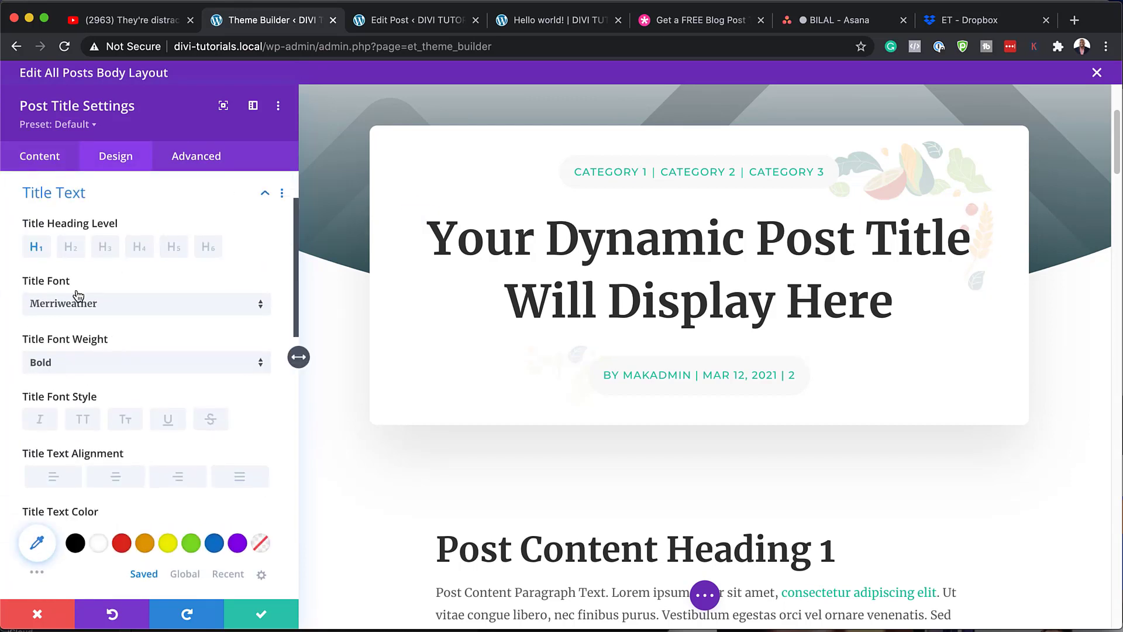
{"action": "left_click", "coordinate": [135, 310]}
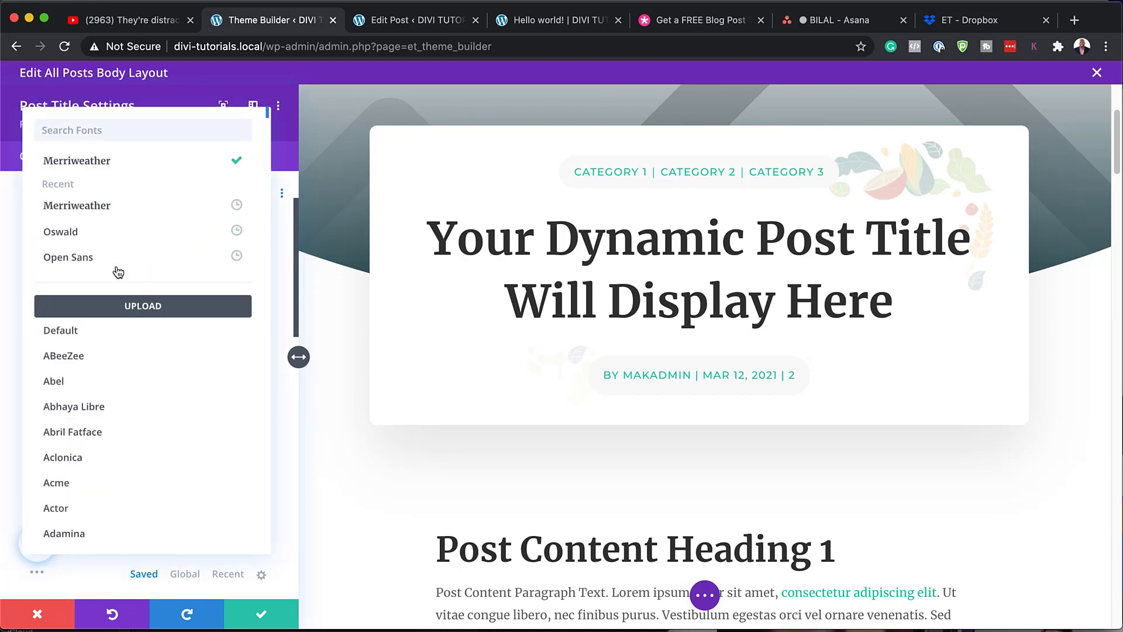
{"action": "left_click", "coordinate": [119, 233]}
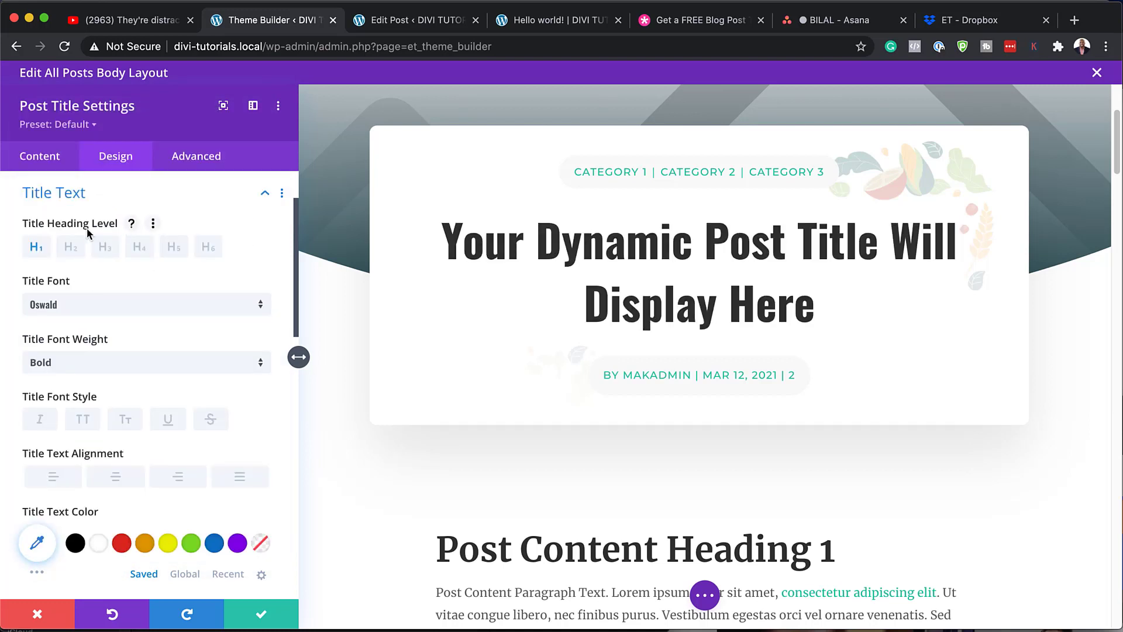
{"action": "left_click", "coordinate": [63, 303]}
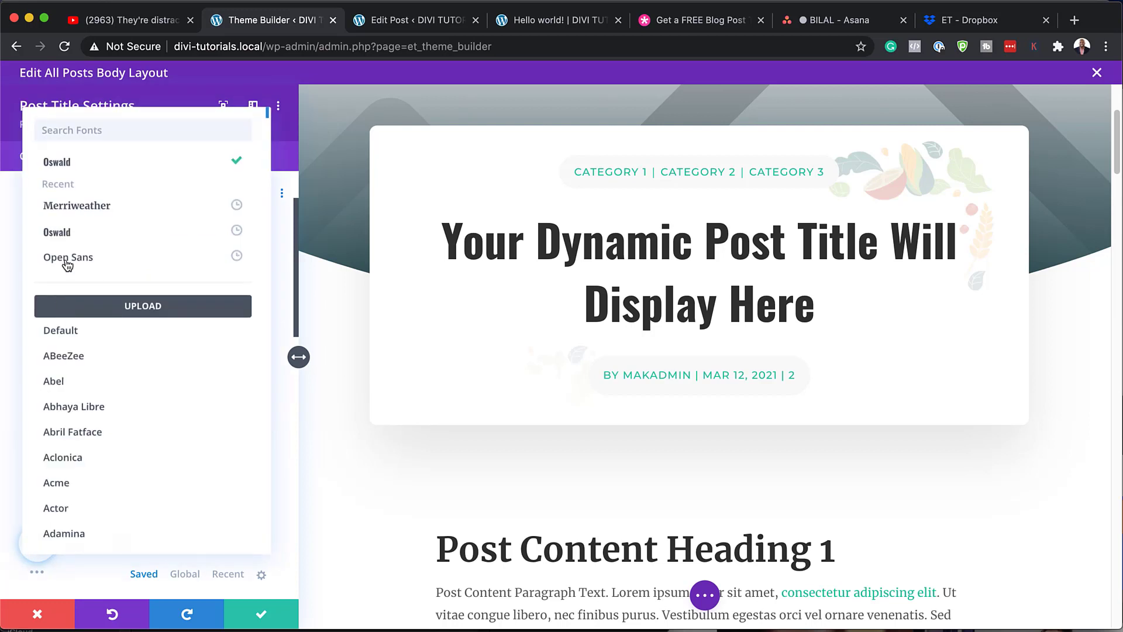
{"action": "left_click", "coordinate": [93, 125]}
{"action": "type", "text": "popp"}
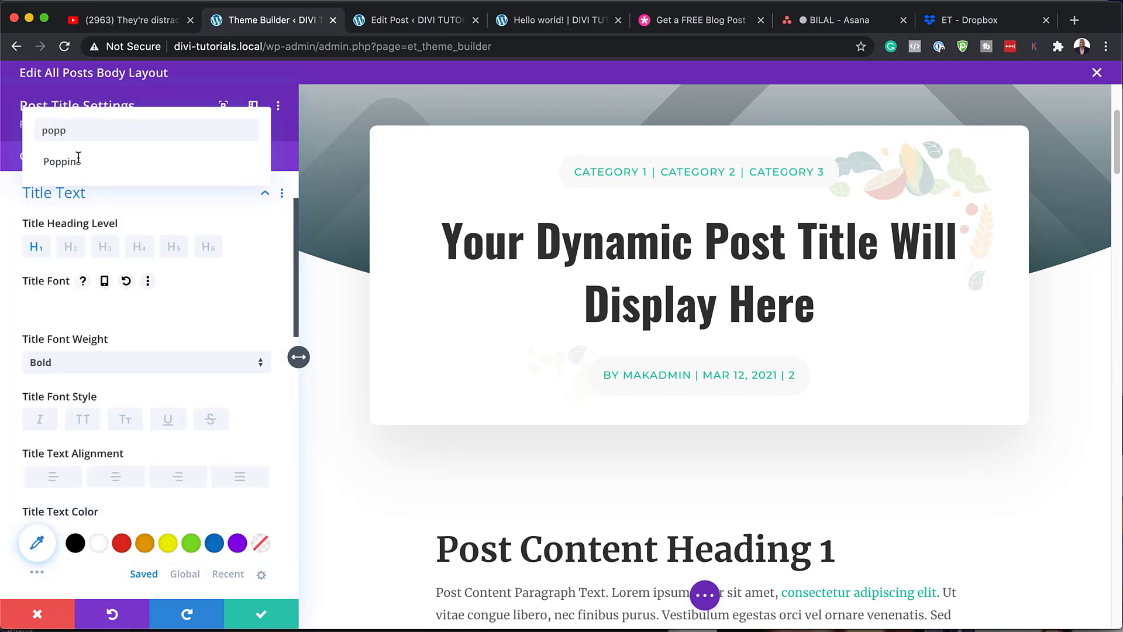
{"action": "left_click", "coordinate": [78, 159]}
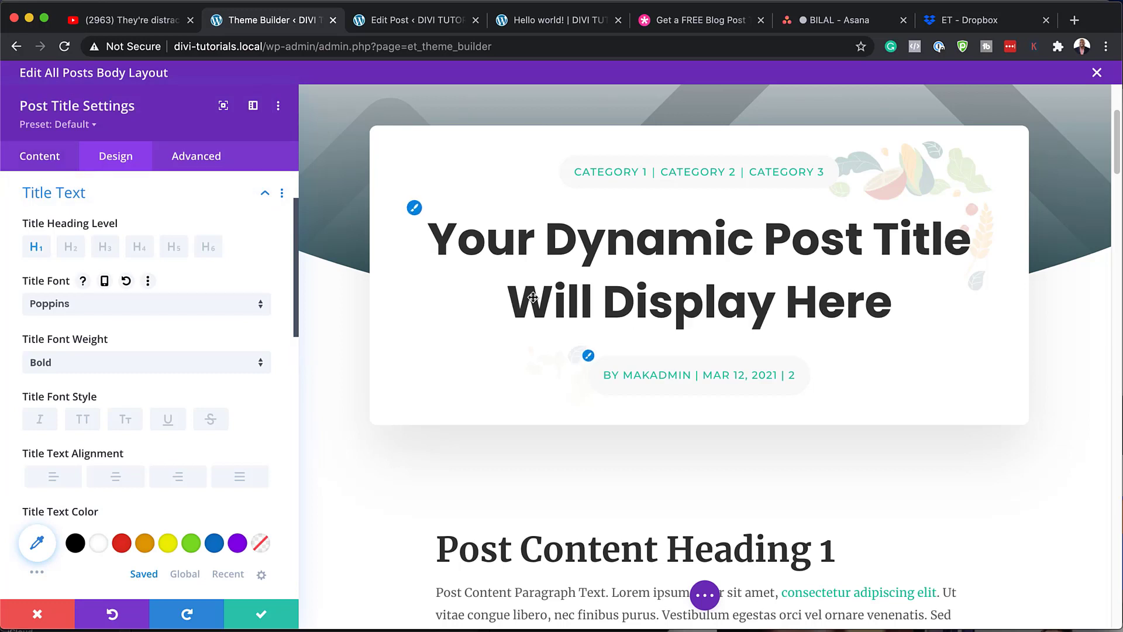
{"action": "scroll", "coordinate": [209, 470], "scroll_direction": "down", "scroll_amount": 3}
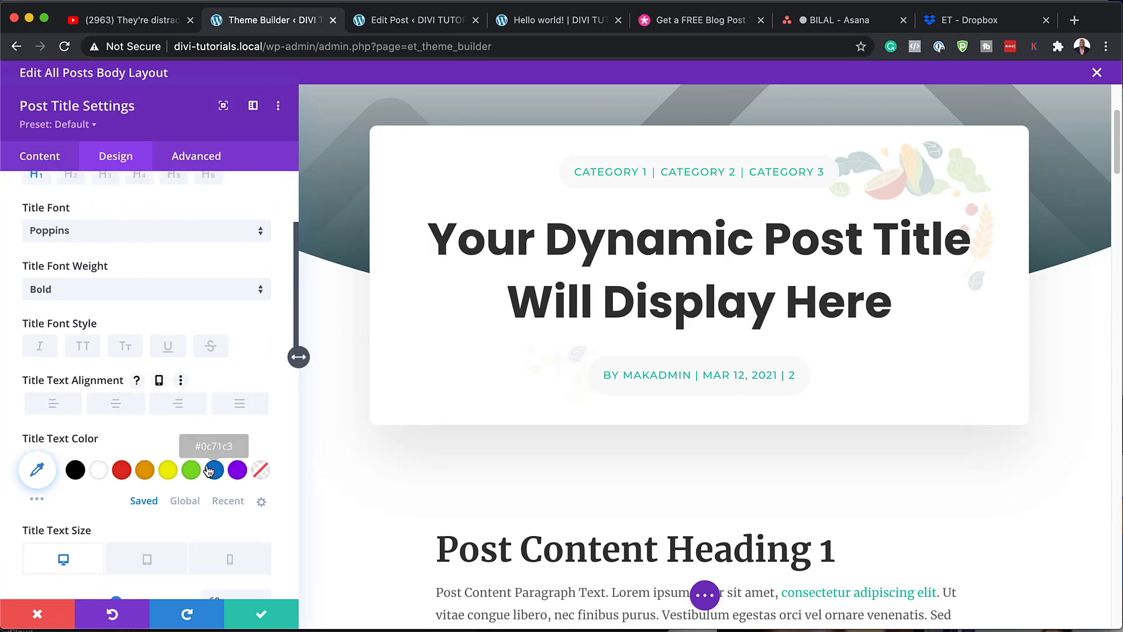
{"action": "left_click", "coordinate": [146, 470]}
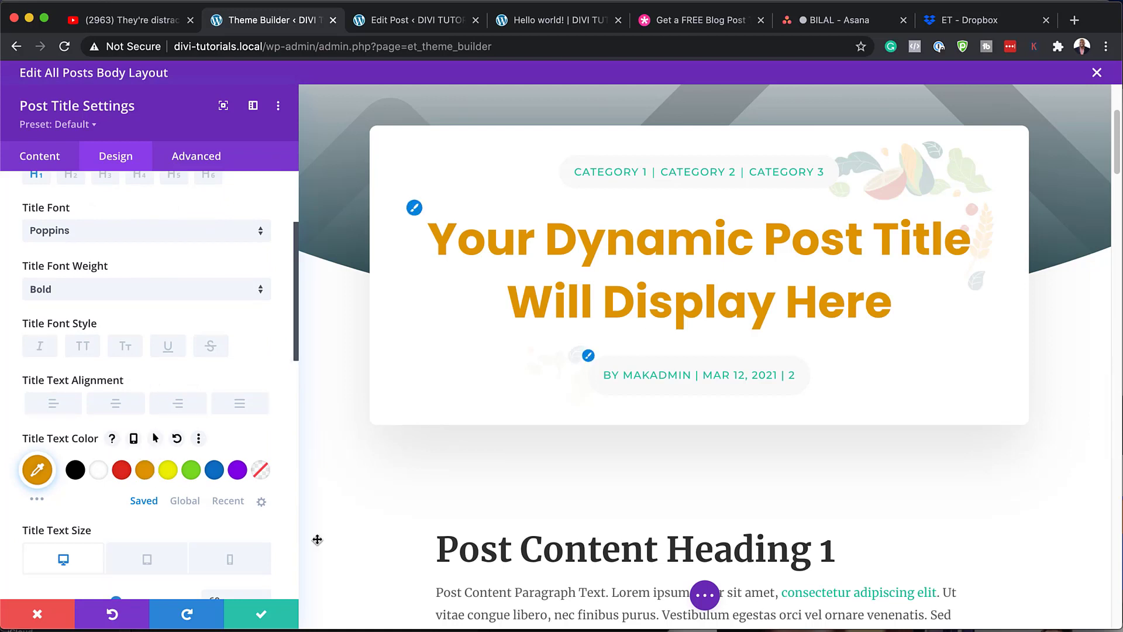
{"action": "left_click", "coordinate": [261, 614]}
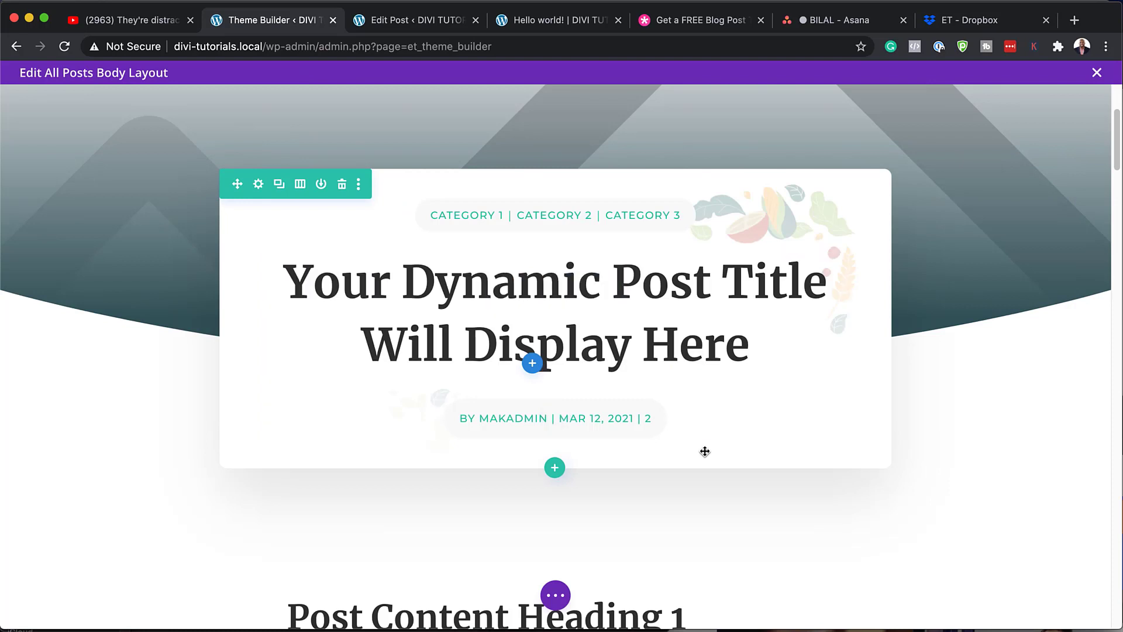
{"action": "scroll", "coordinate": [659, 436], "scroll_direction": "down", "scroll_amount": 2}
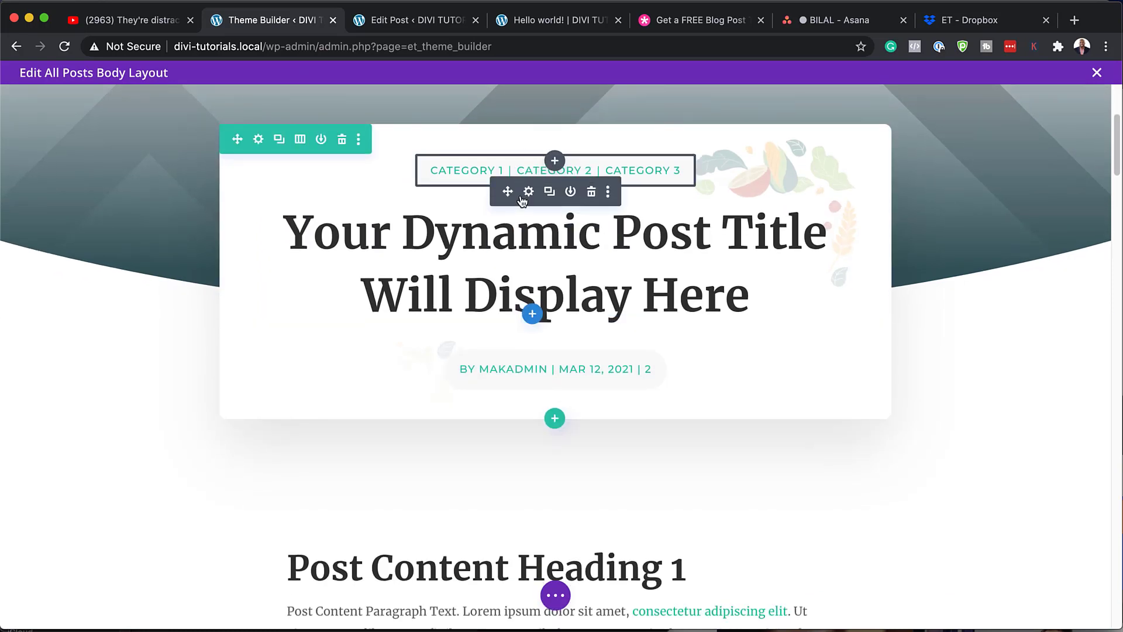
{"action": "left_click", "coordinate": [528, 192]}
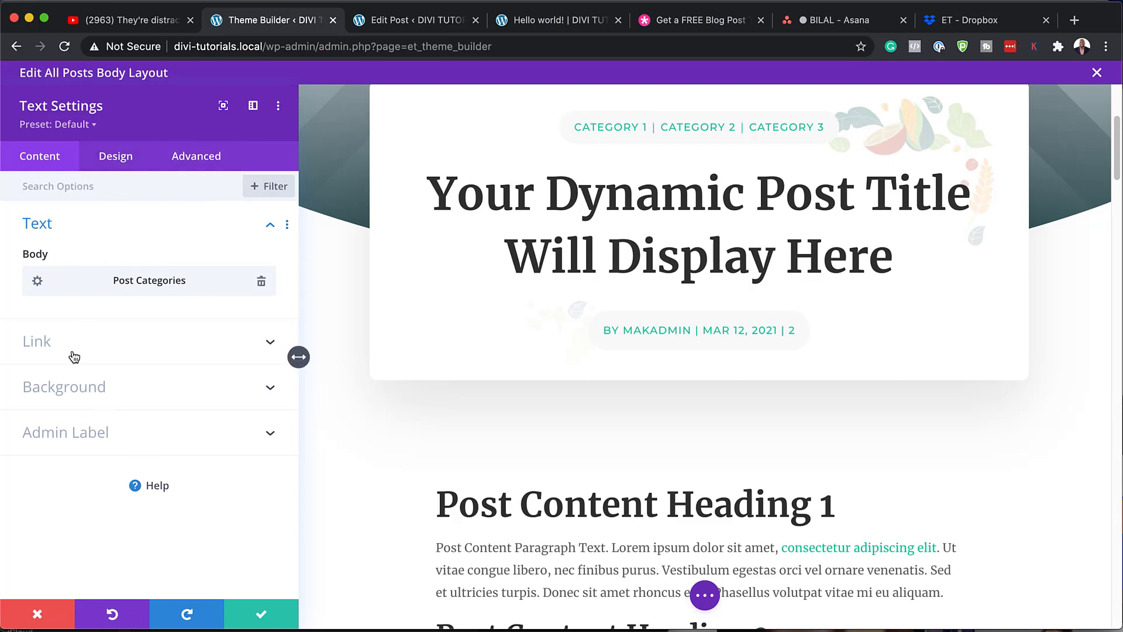
{"action": "left_click", "coordinate": [61, 389]}
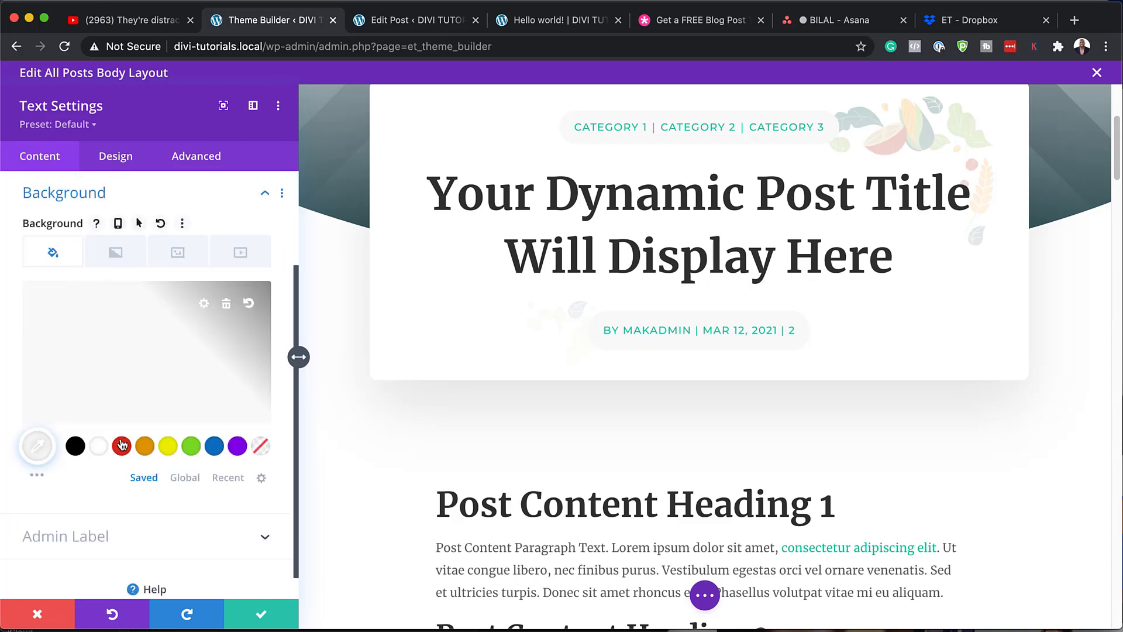
{"action": "left_click", "coordinate": [170, 448]}
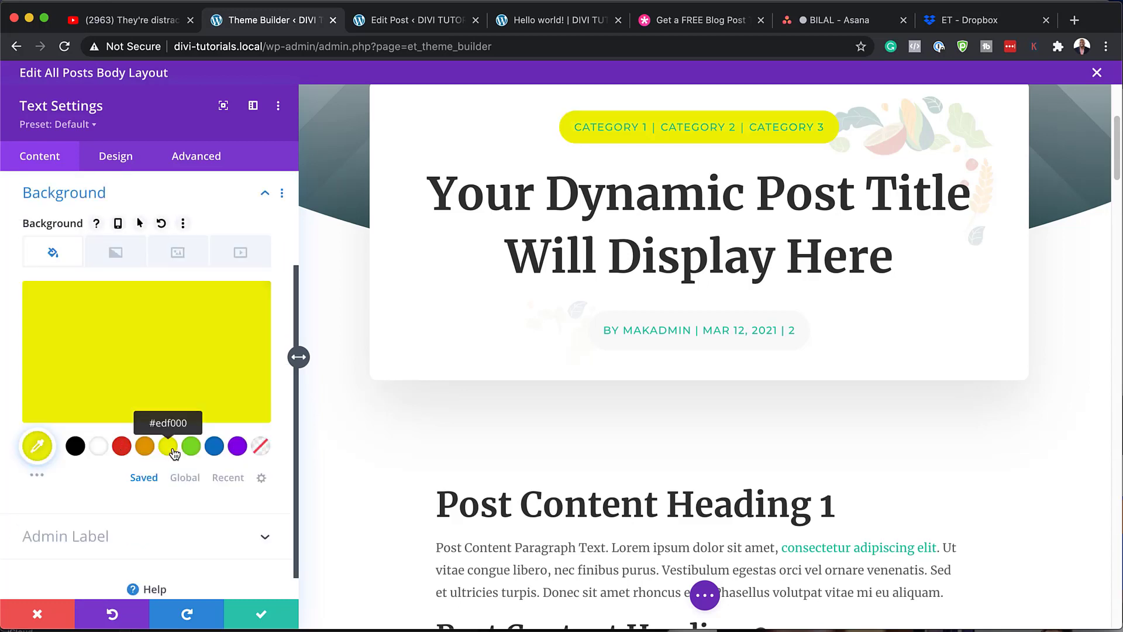
{"action": "left_click", "coordinate": [576, 124]}
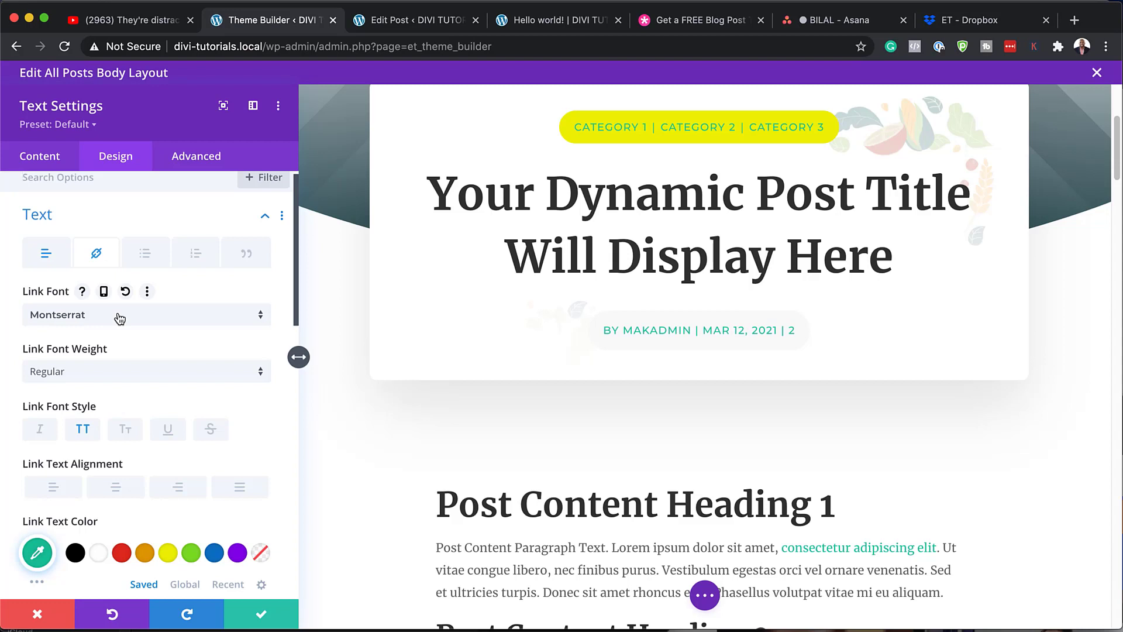
{"action": "left_click", "coordinate": [123, 554]}
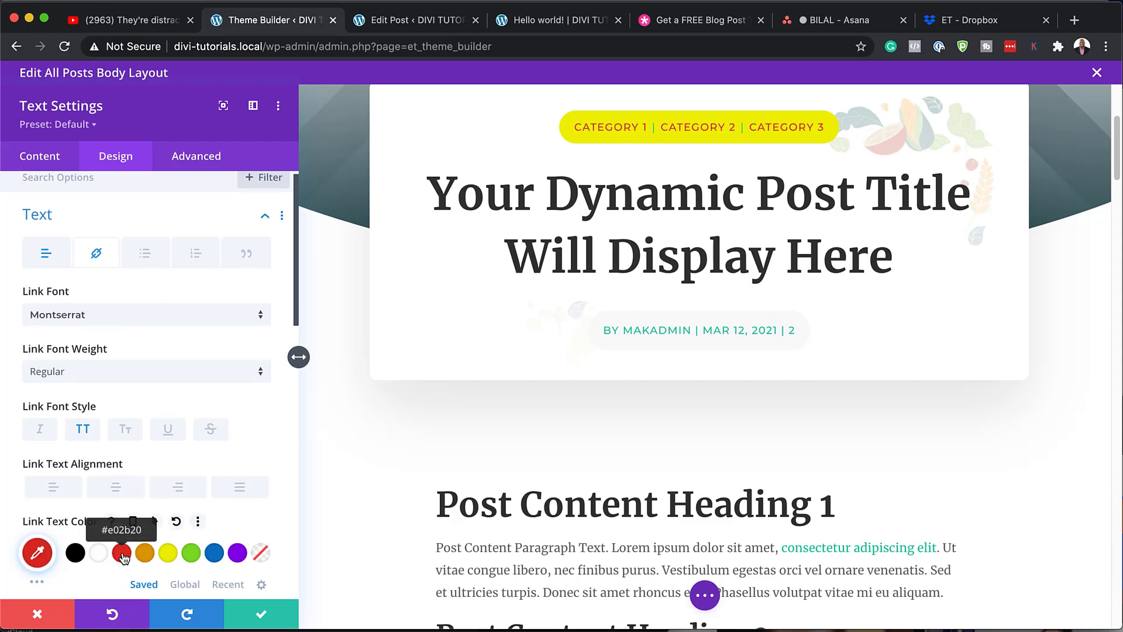
{"action": "left_click", "coordinate": [83, 373]}
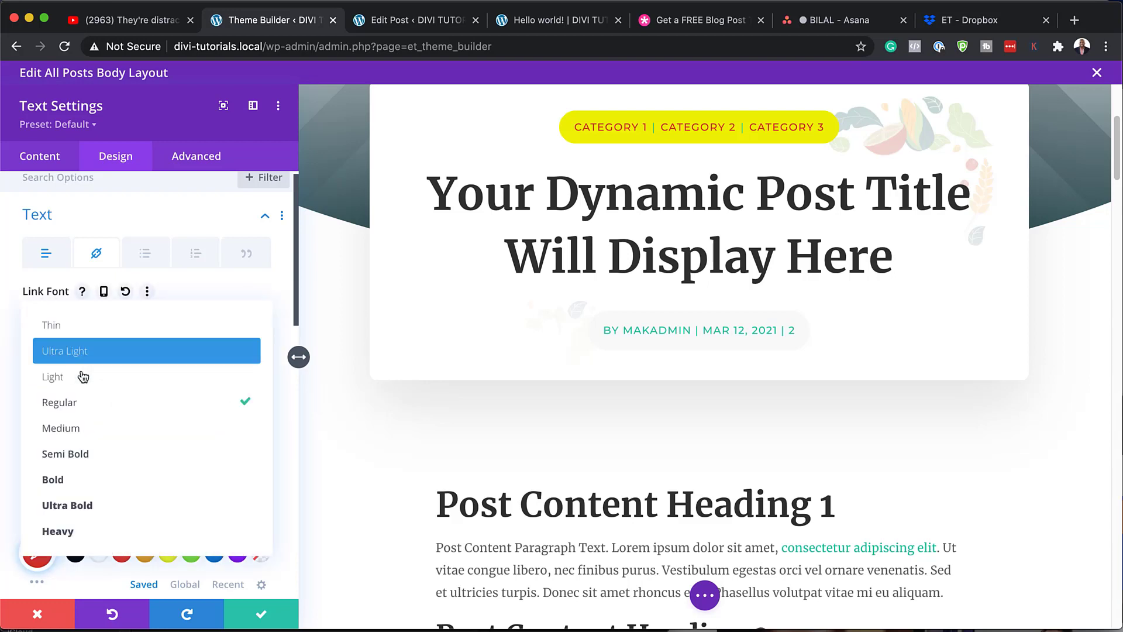
{"action": "left_click", "coordinate": [95, 454]}
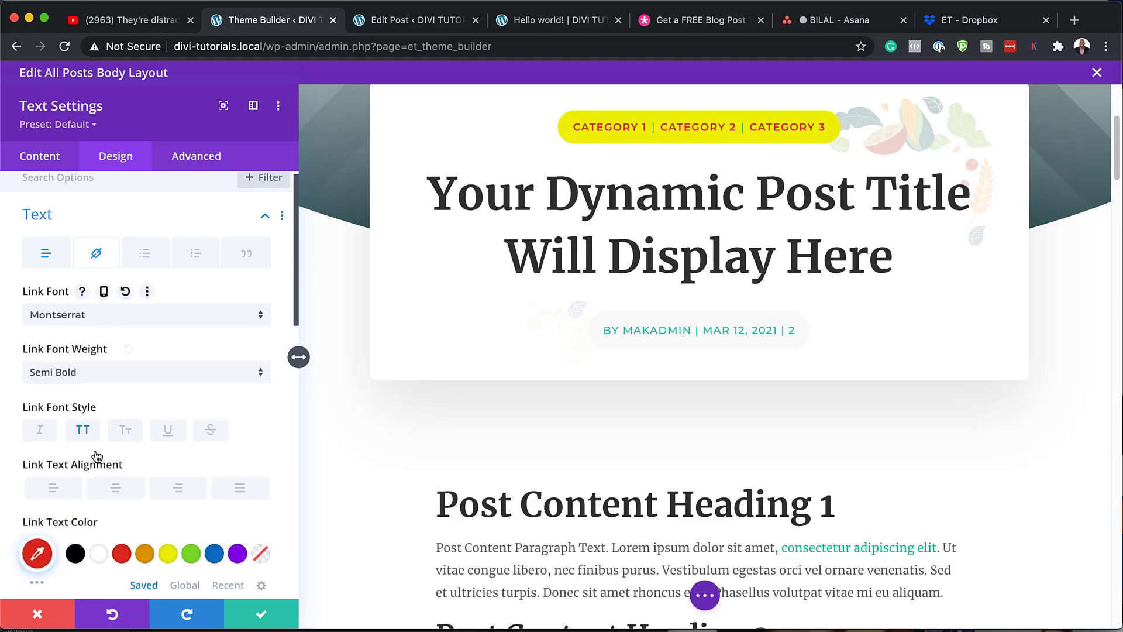
{"action": "left_click", "coordinate": [84, 438]}
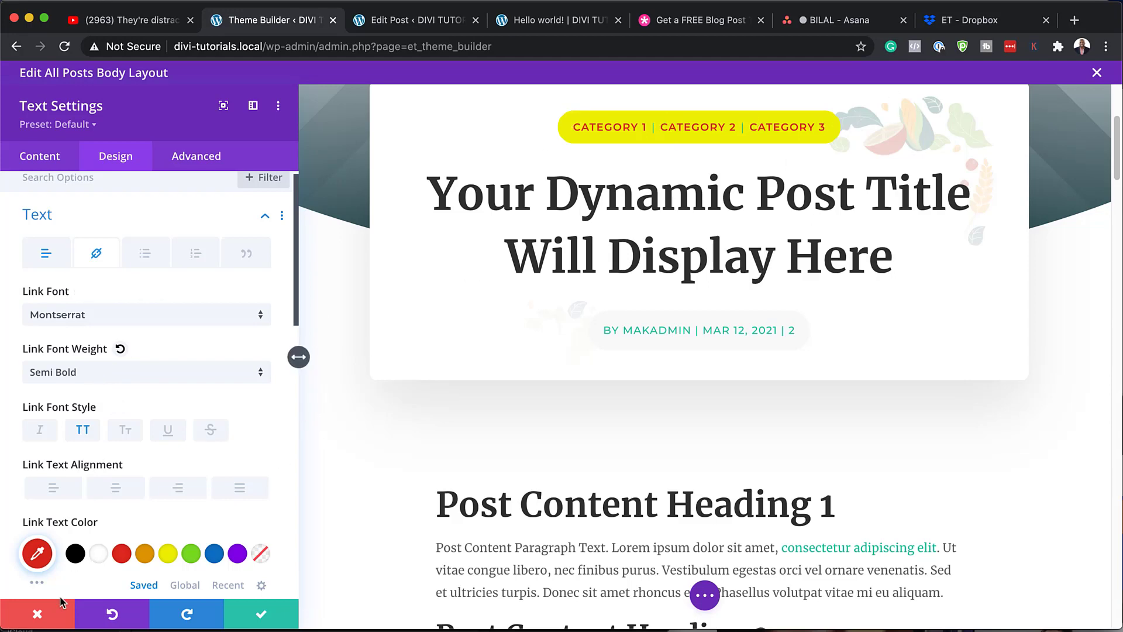
{"action": "left_click", "coordinate": [38, 614]}
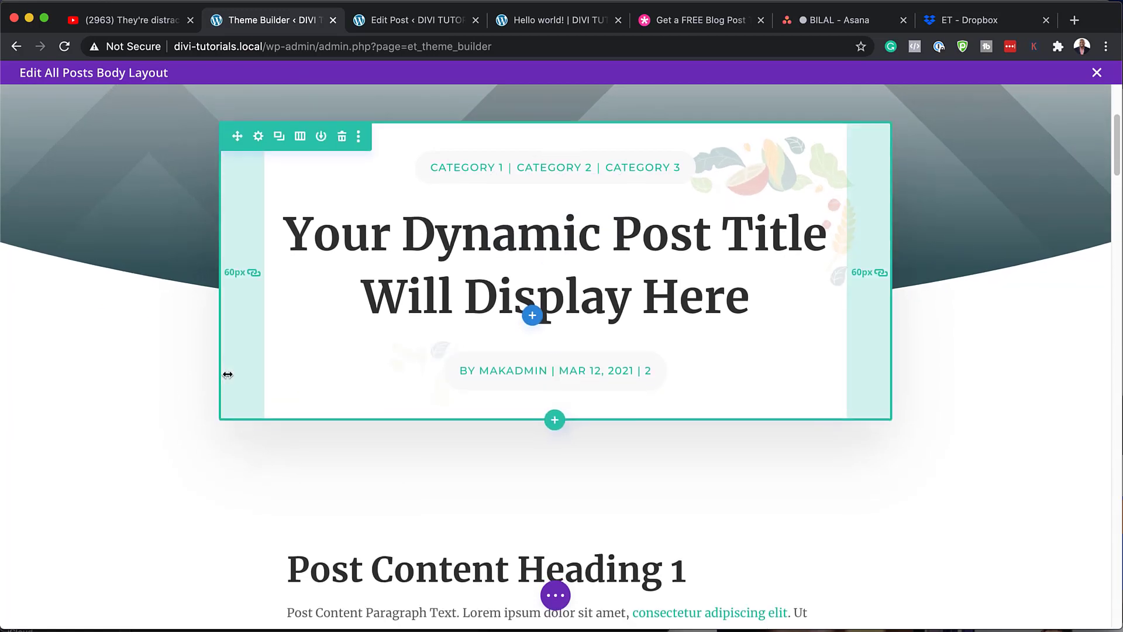
- Make the post content's Heading 1 text red and bold, keeping it left-aligned
{"action": "scroll", "coordinate": [228, 375], "scroll_direction": "down", "scroll_amount": 3}
{"action": "scroll", "coordinate": [229, 374], "scroll_direction": "down", "scroll_amount": 5}
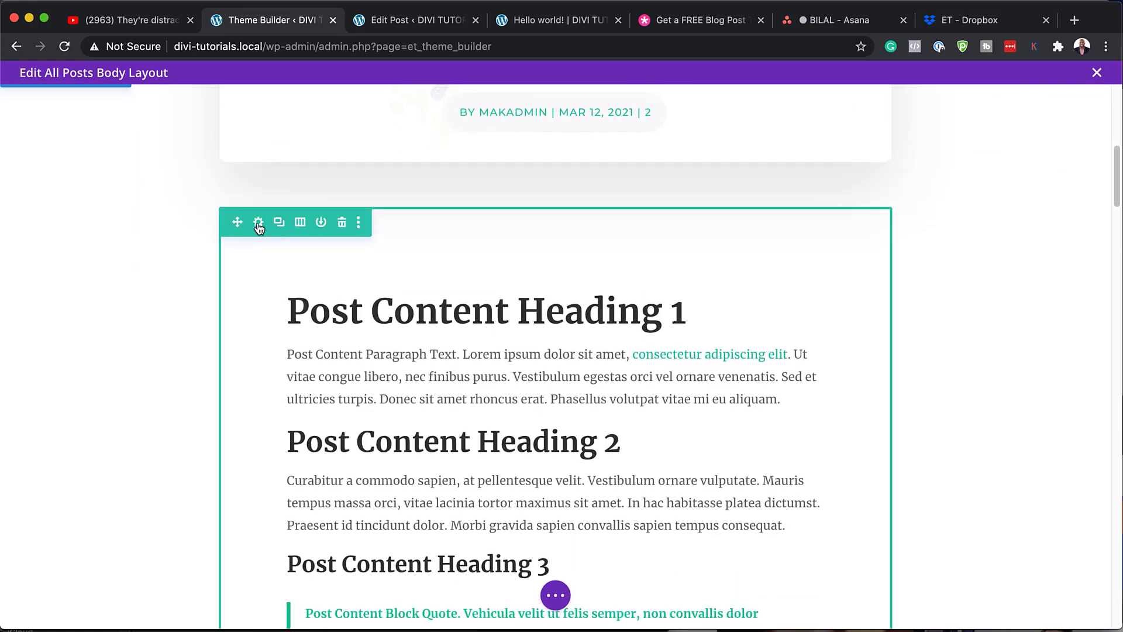
{"action": "left_click", "coordinate": [550, 266]}
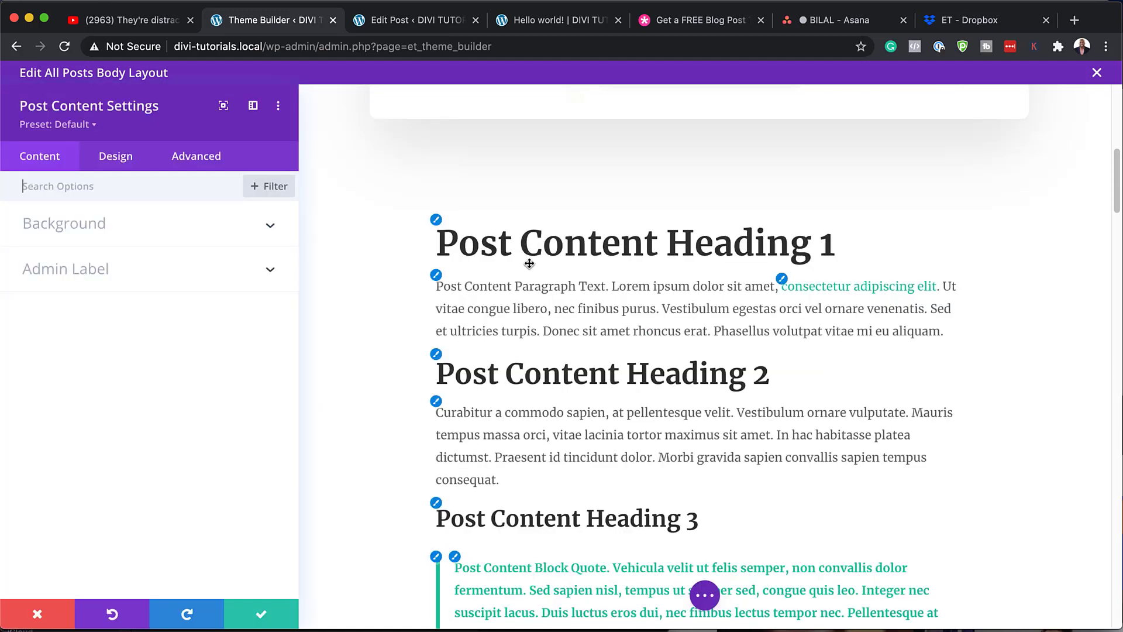
{"action": "left_click", "coordinate": [437, 222]}
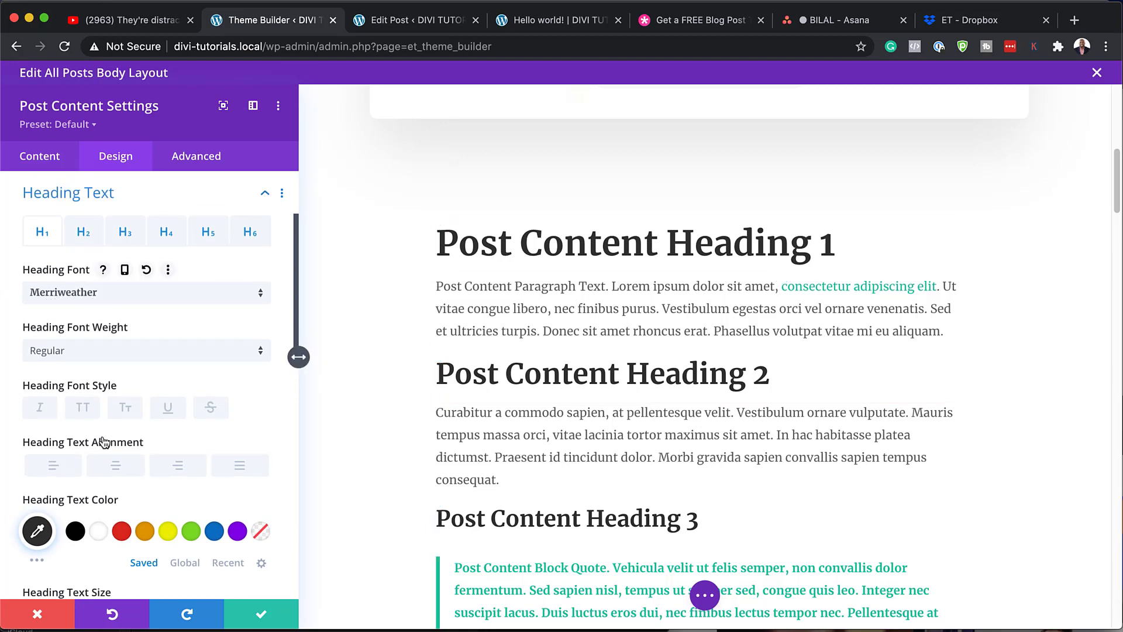
{"action": "left_click", "coordinate": [121, 531]}
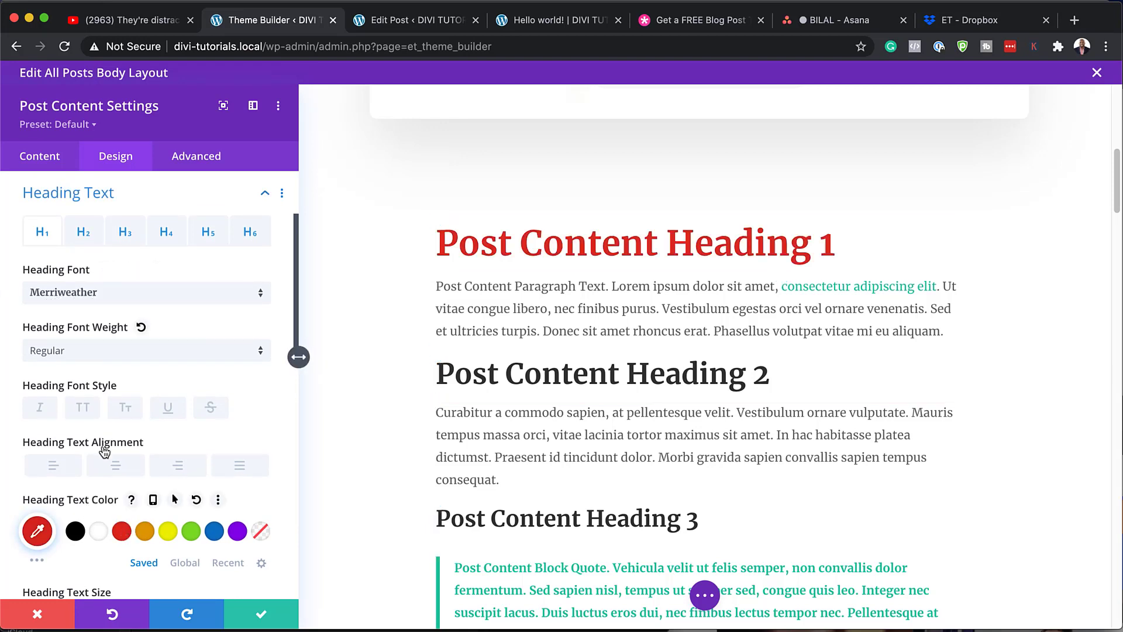
{"action": "left_click", "coordinate": [73, 353]}
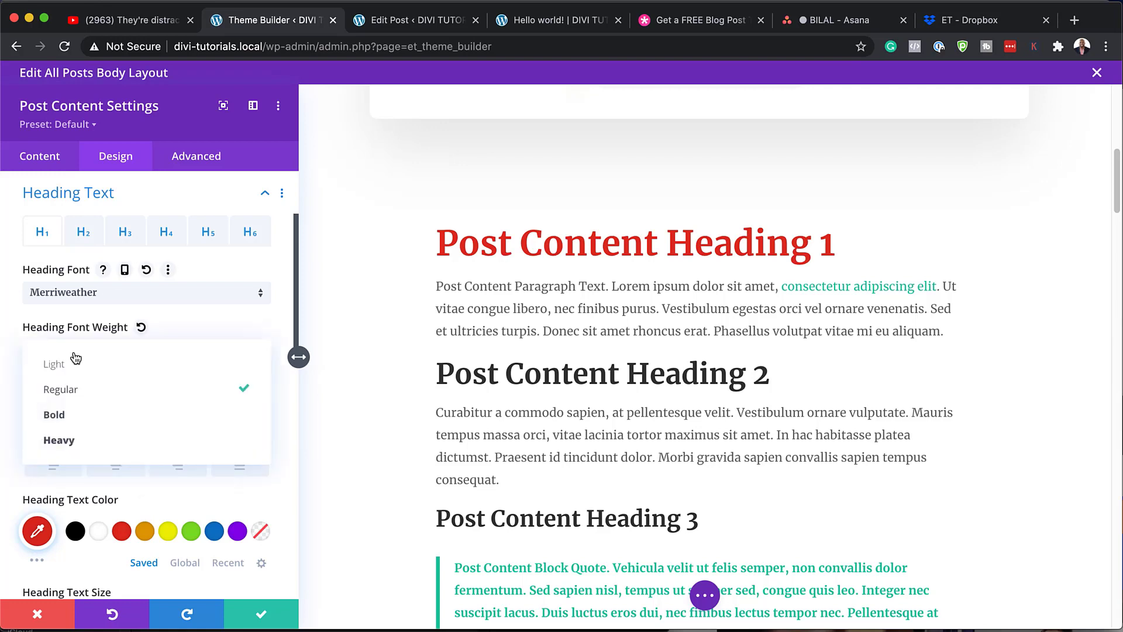
{"action": "left_click", "coordinate": [94, 416]}
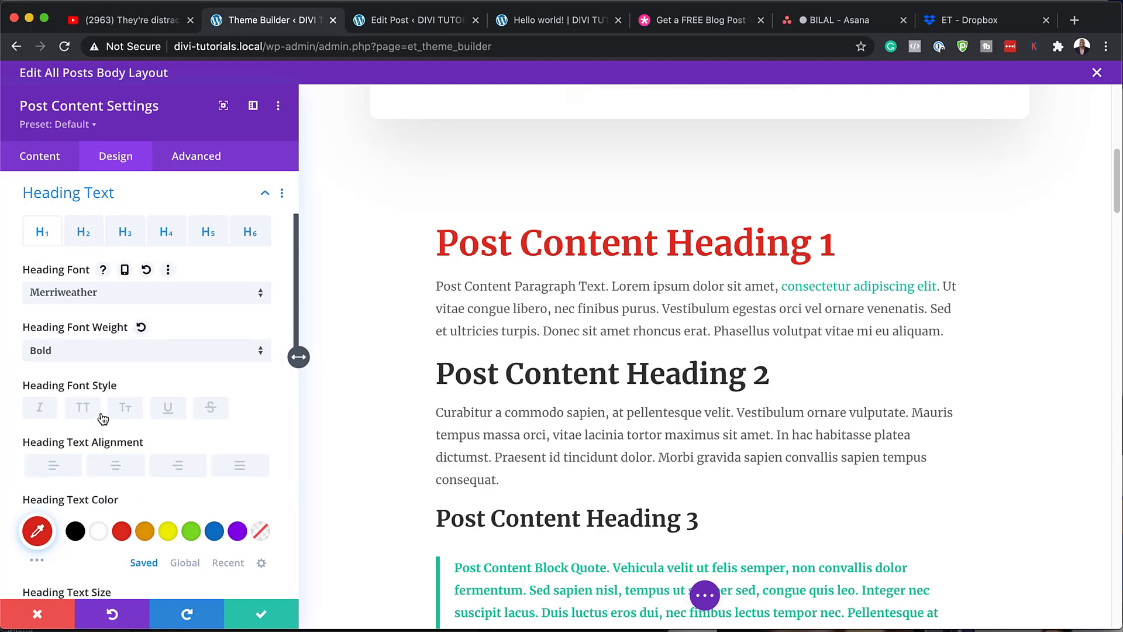
{"action": "scroll", "coordinate": [173, 449], "scroll_direction": "down", "scroll_amount": 3}
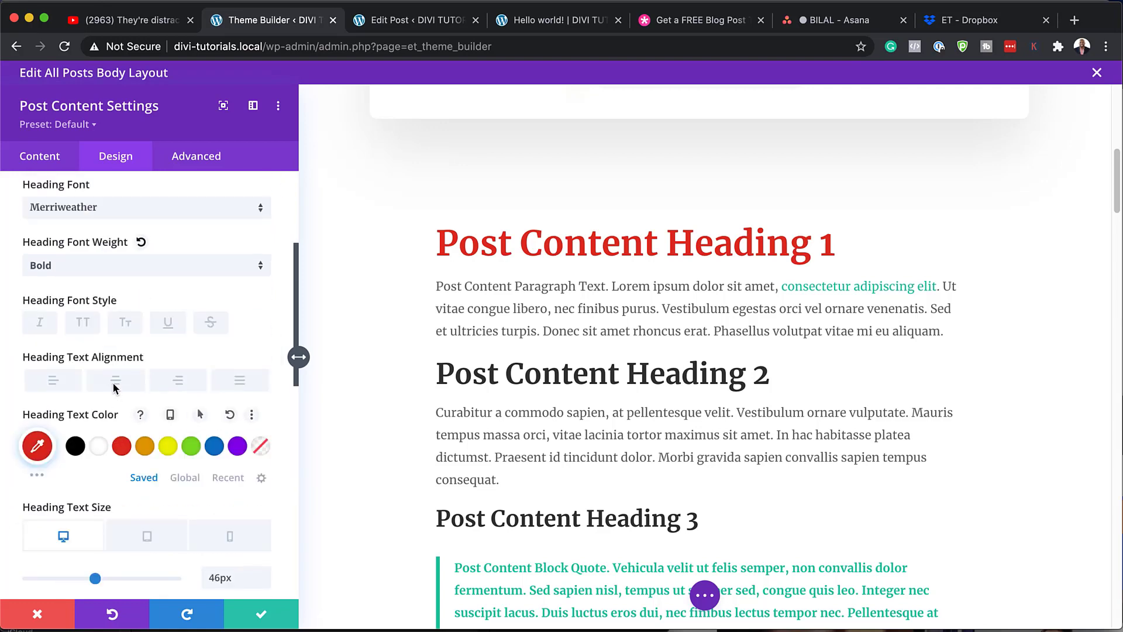
{"action": "left_click", "coordinate": [115, 386]}
{"action": "left_click", "coordinate": [54, 382]}
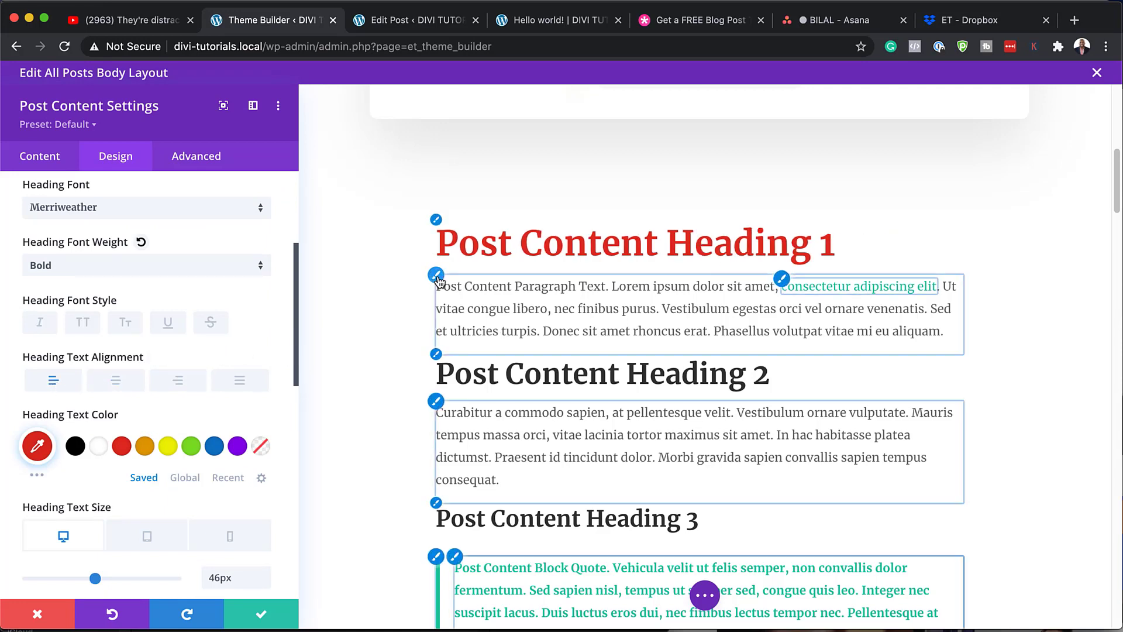
- Set the post content paragraph text to Poppins at 17px
{"action": "left_click", "coordinate": [437, 277]}
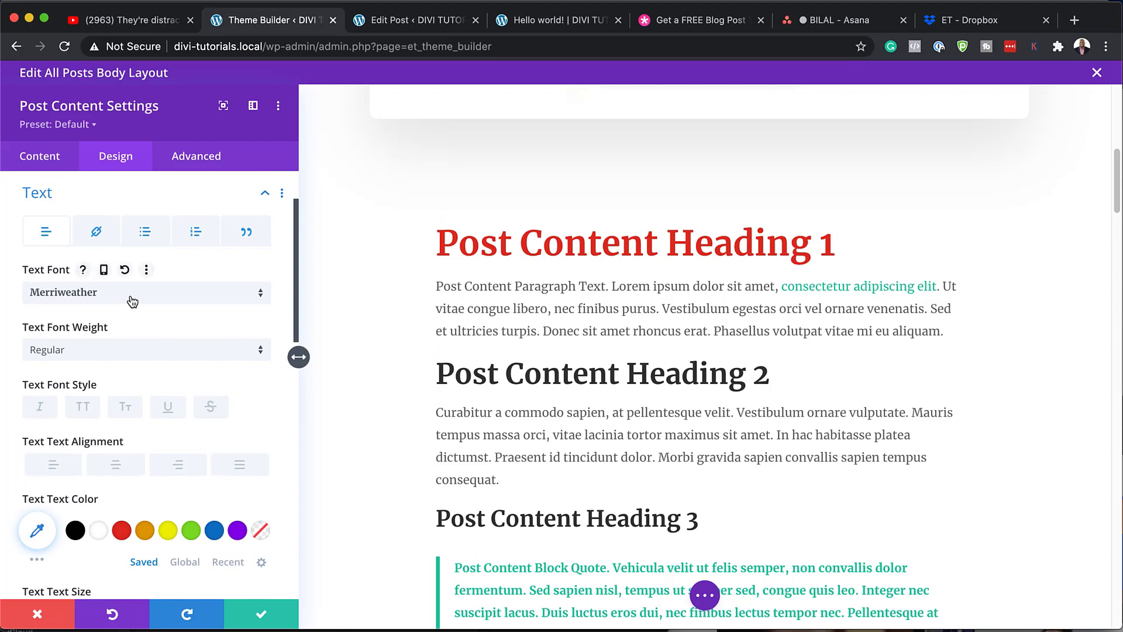
{"action": "left_click", "coordinate": [132, 300]}
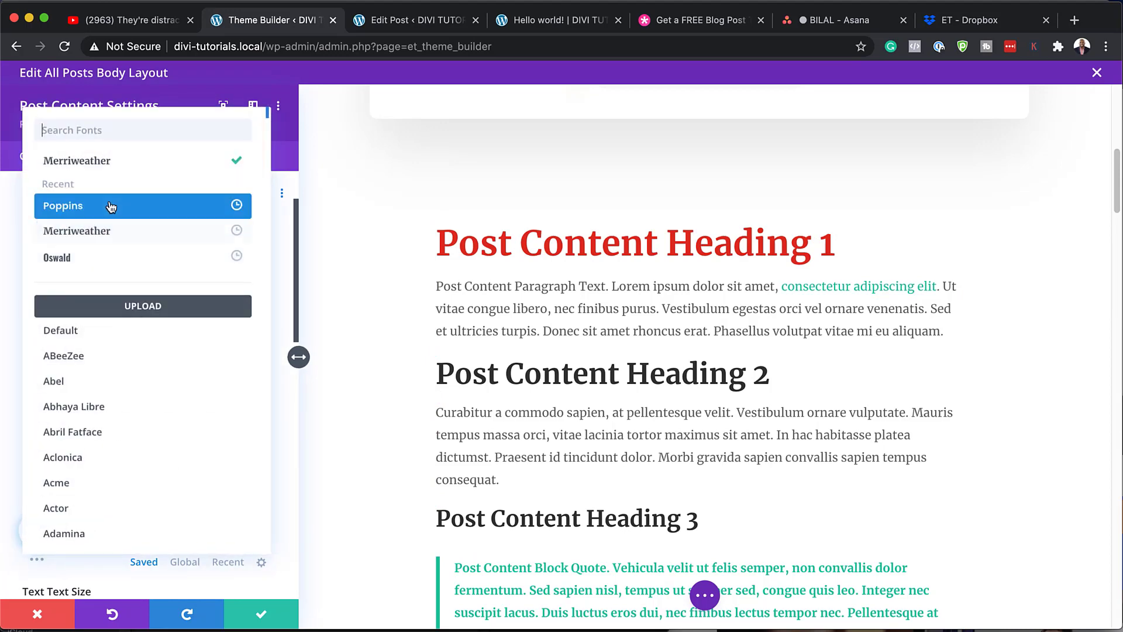
{"action": "left_click", "coordinate": [111, 207]}
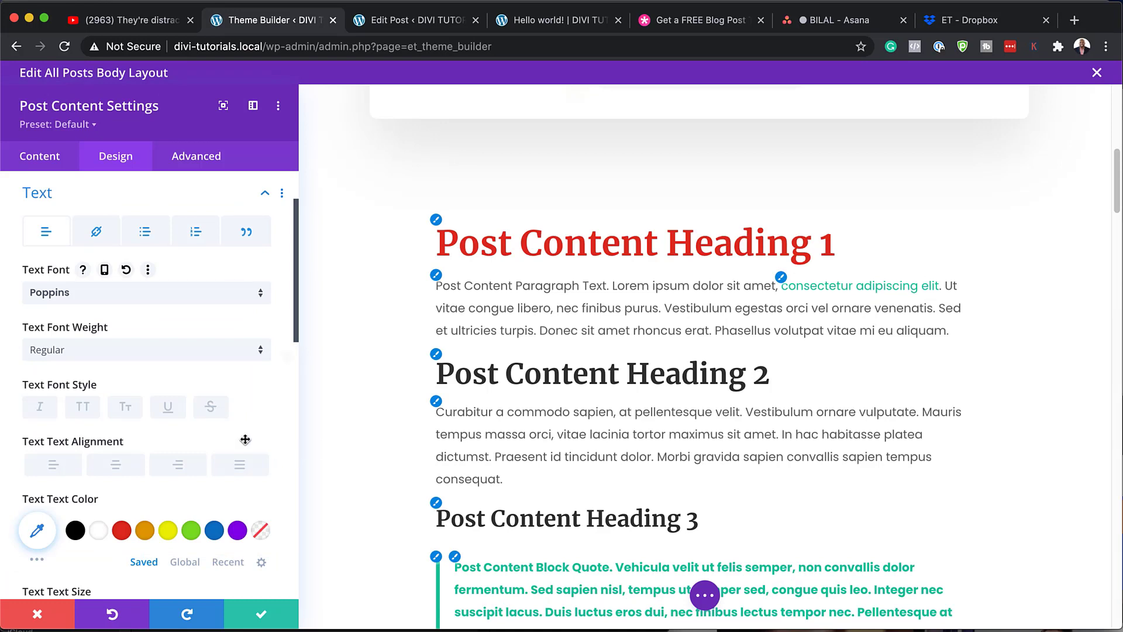
{"action": "scroll", "coordinate": [204, 338], "scroll_direction": "down", "scroll_amount": 1}
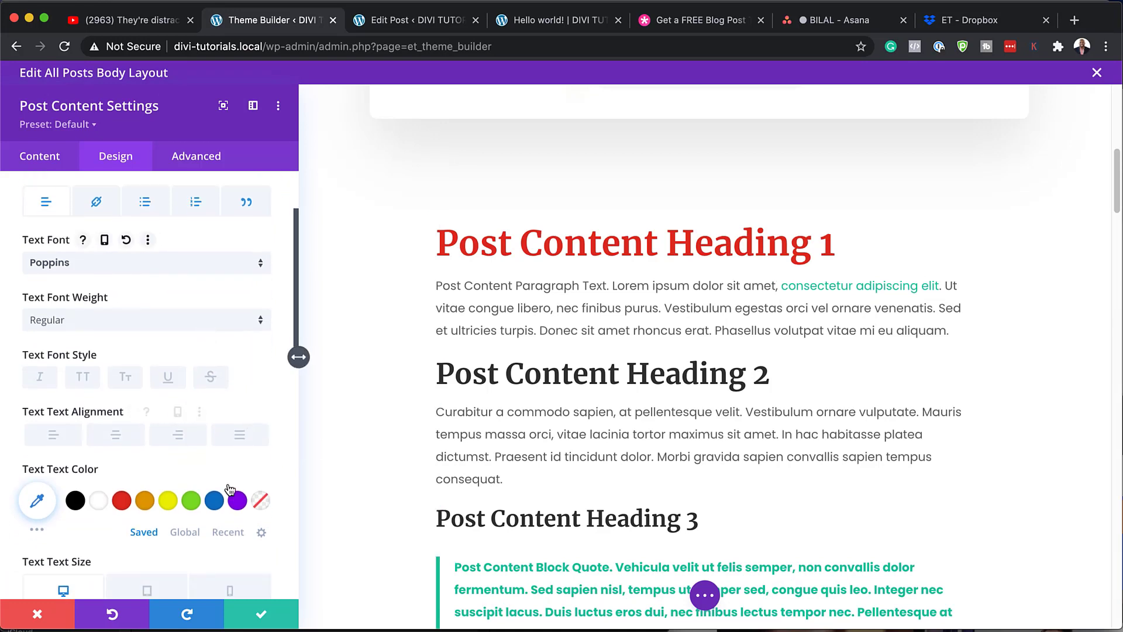
{"action": "scroll", "coordinate": [244, 500], "scroll_direction": "down", "scroll_amount": 4}
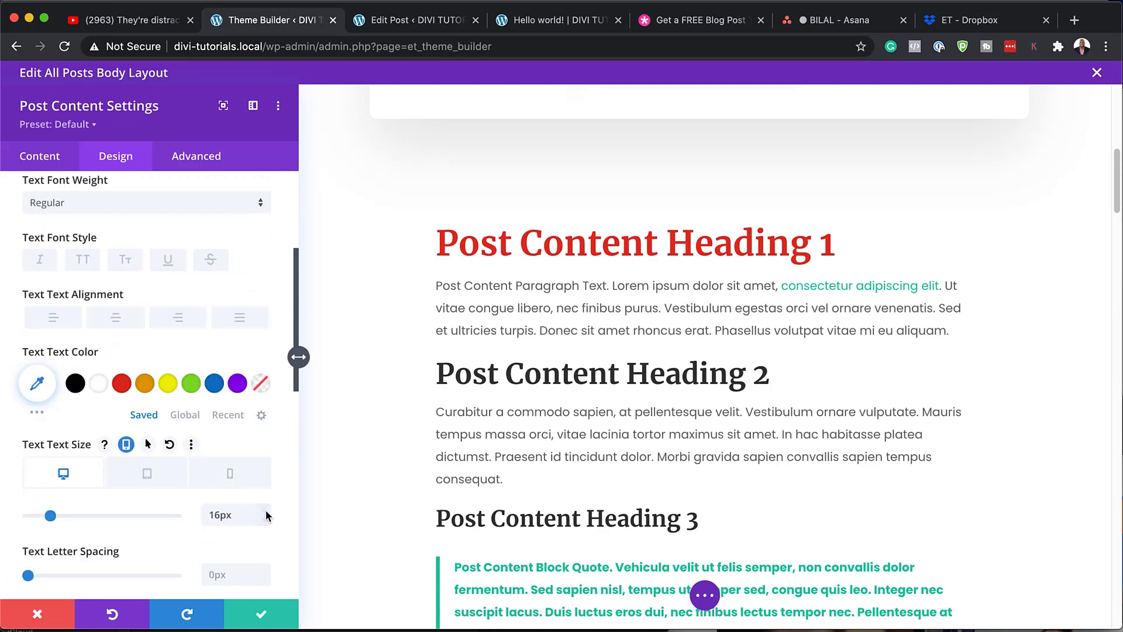
{"action": "left_click", "coordinate": [266, 511]}
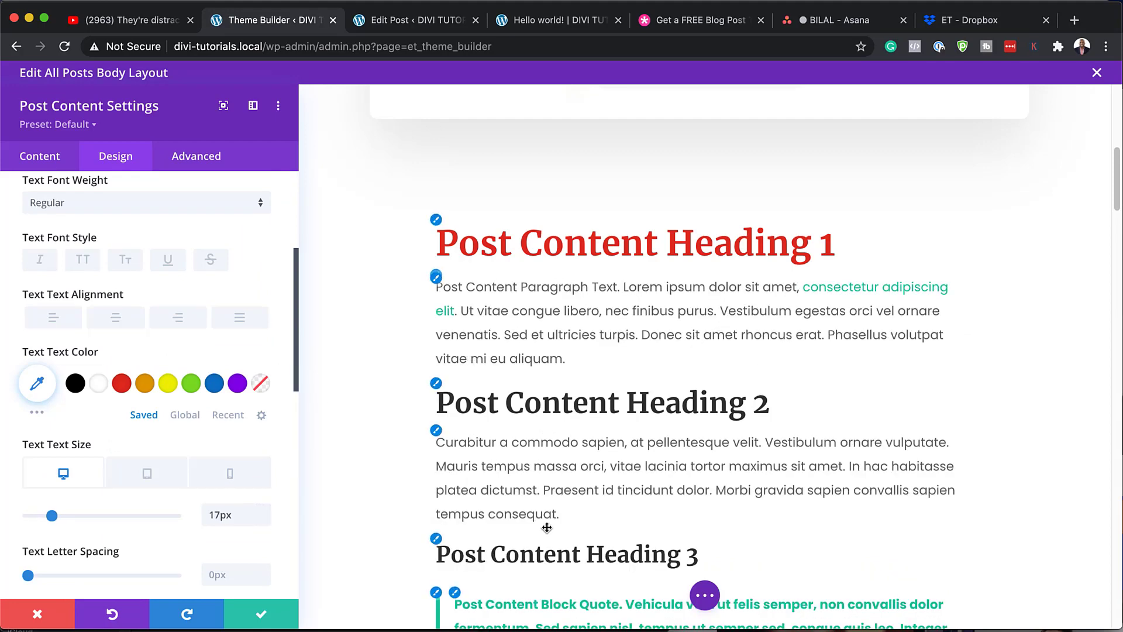
- Discard the Post Content styling changes and scroll the layout down to the Related Posts section
{"action": "left_click", "coordinate": [38, 614]}
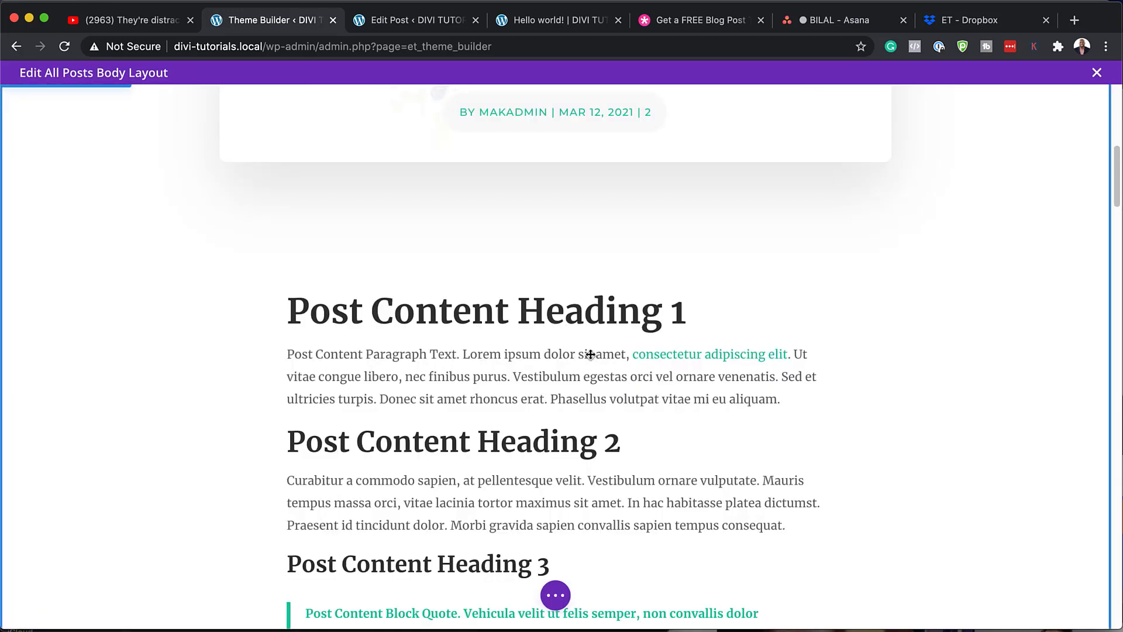
{"action": "scroll", "coordinate": [538, 445], "scroll_direction": "down", "scroll_amount": 15}
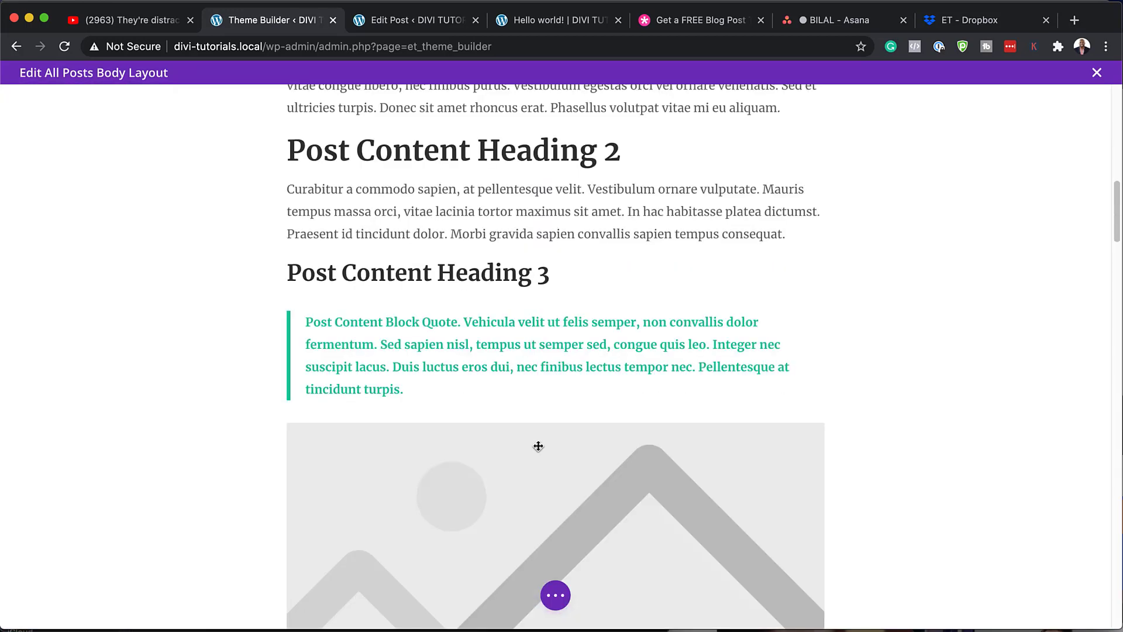
{"action": "scroll", "coordinate": [539, 445], "scroll_direction": "down", "scroll_amount": 6}
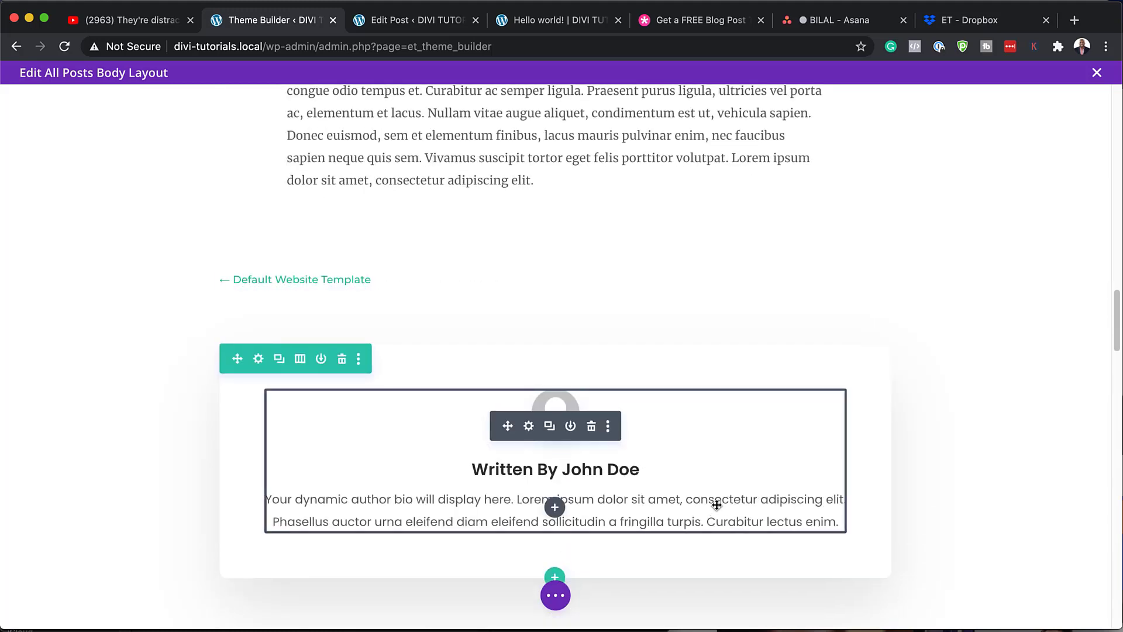
{"action": "scroll", "coordinate": [716, 507], "scroll_direction": "down", "scroll_amount": 2}
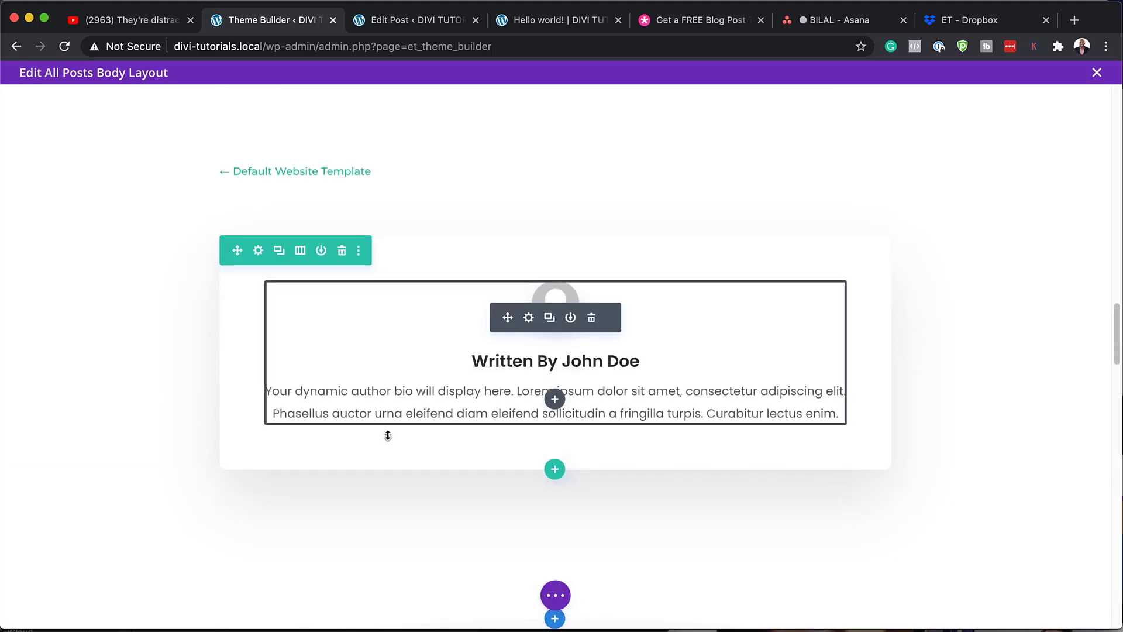
{"action": "scroll", "coordinate": [388, 437], "scroll_direction": "down", "scroll_amount": 6}
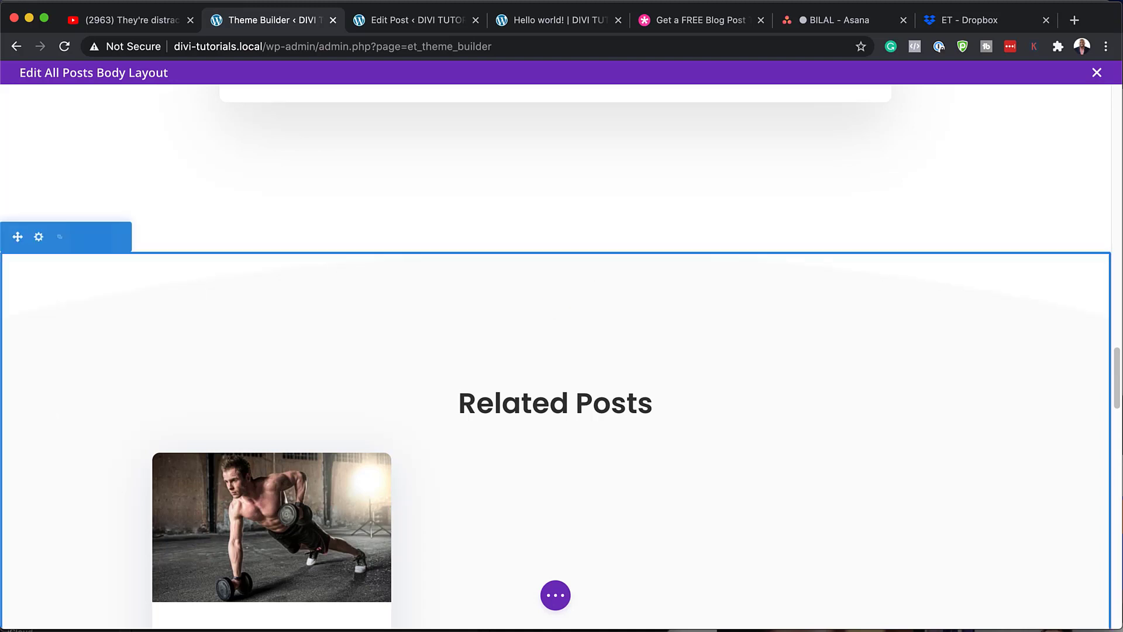
{"action": "mouse_move", "coordinate": [38, 366]}
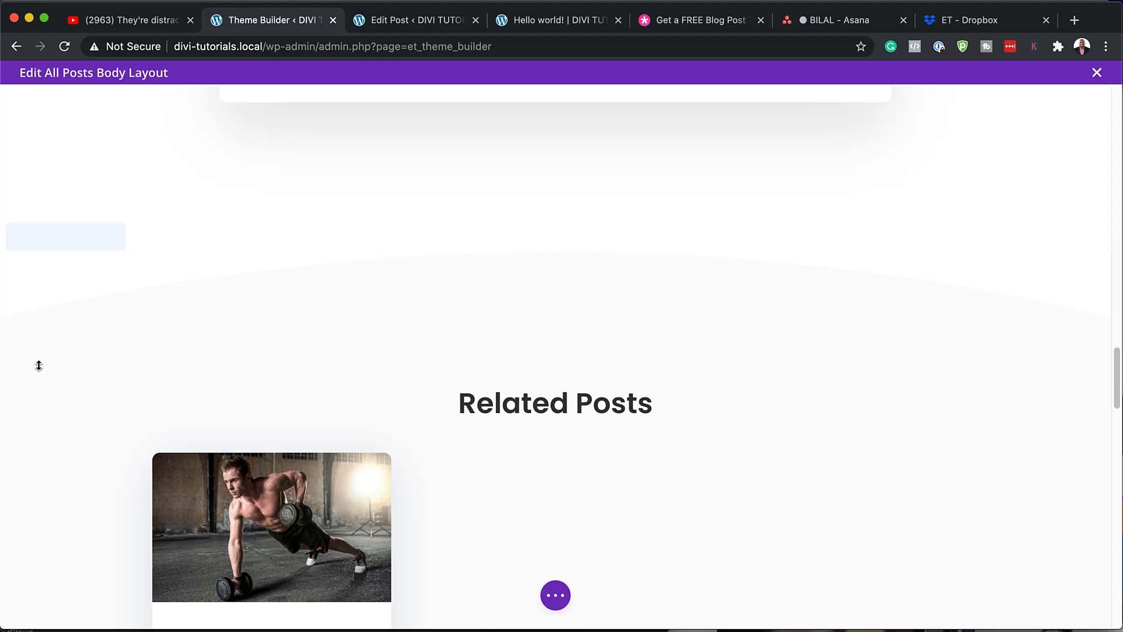
{"action": "left_click", "coordinate": [39, 237]}
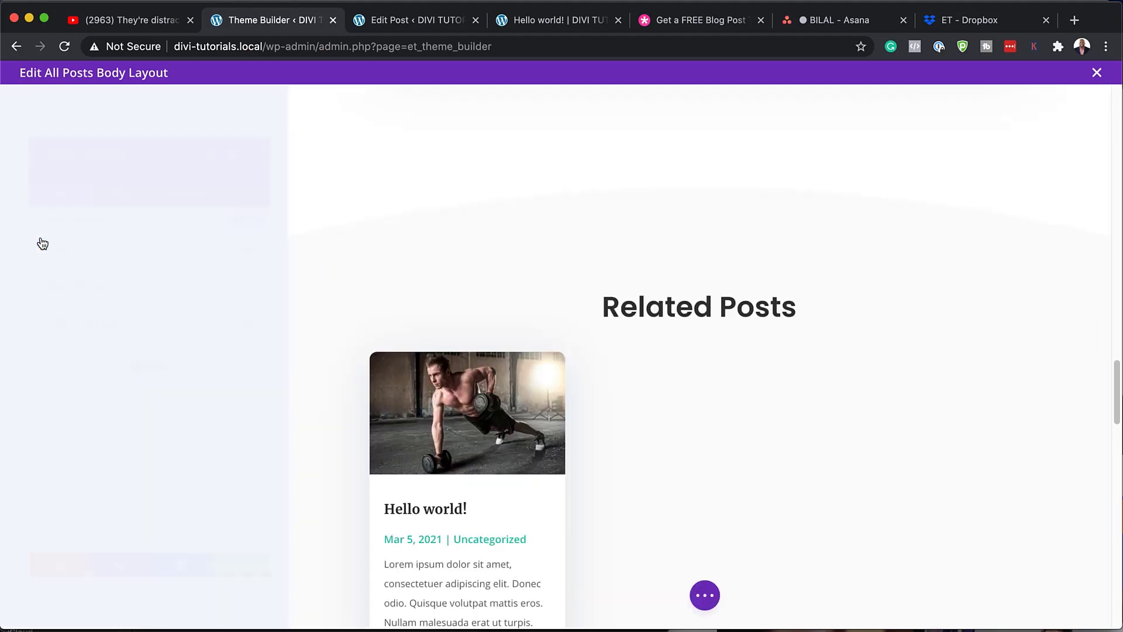
{"action": "left_click", "coordinate": [116, 157]}
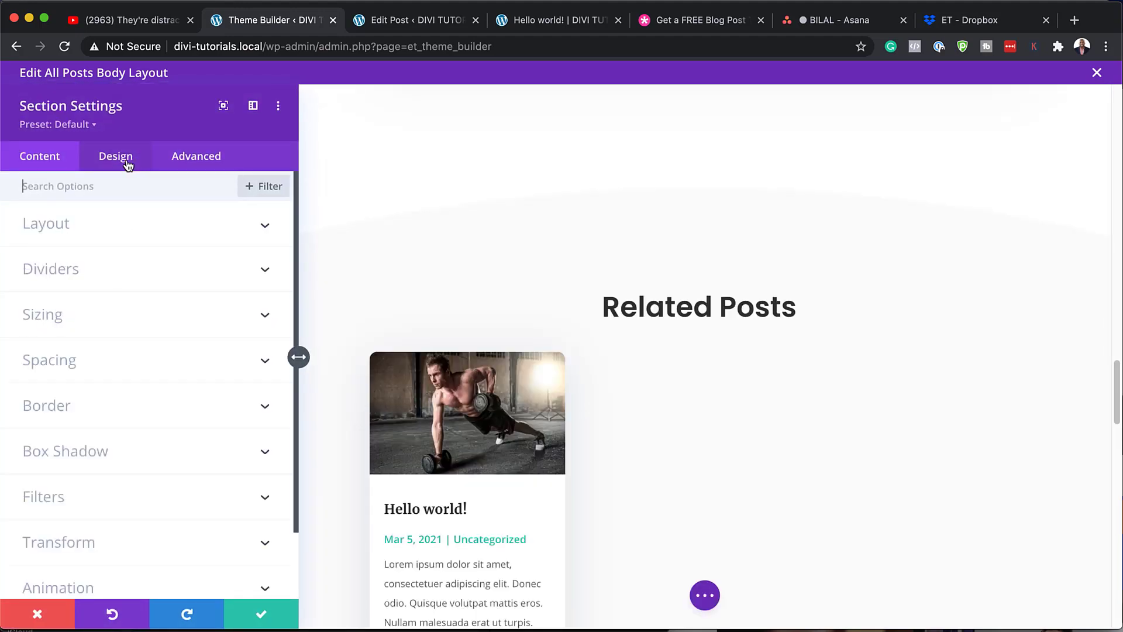
{"action": "left_click", "coordinate": [74, 272]}
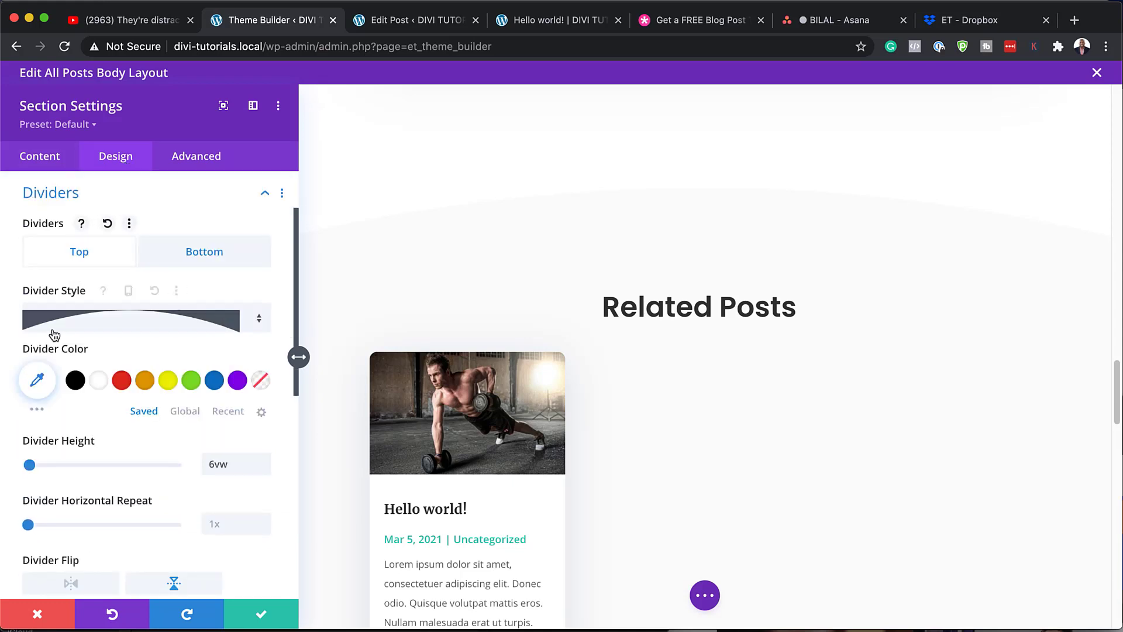
{"action": "left_click", "coordinate": [169, 384]}
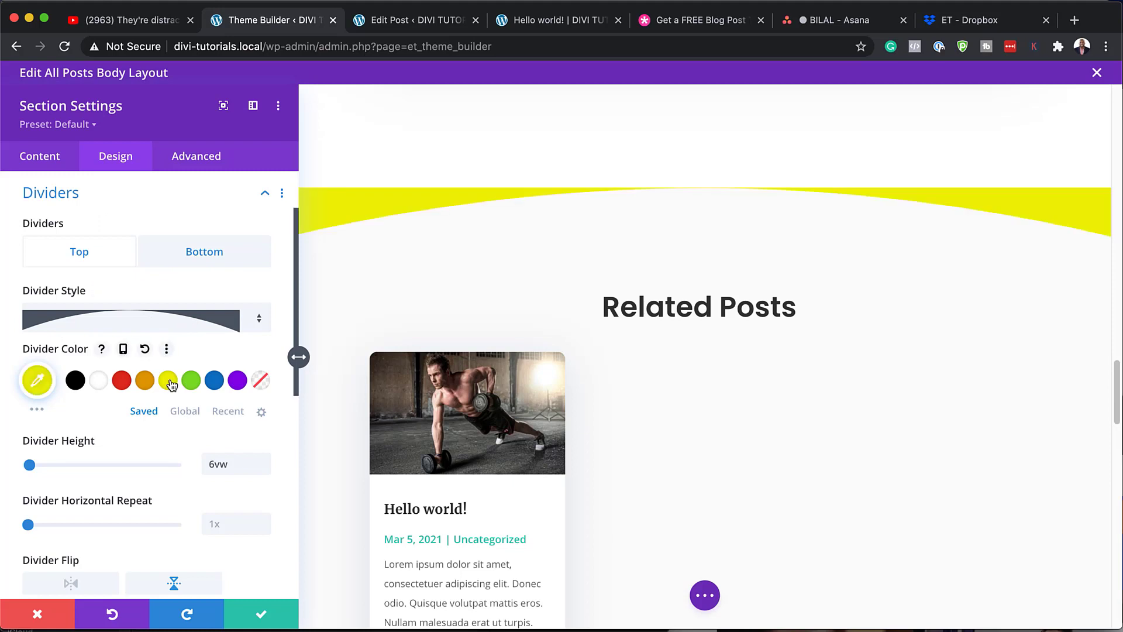
{"action": "left_click", "coordinate": [98, 380]}
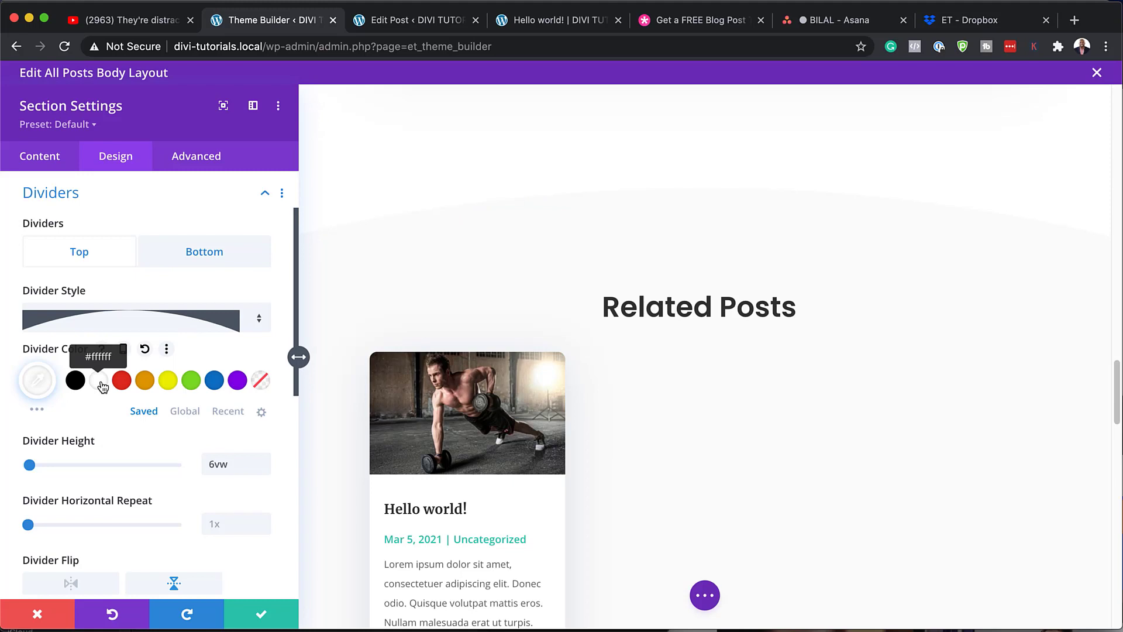
{"action": "left_click", "coordinate": [261, 320]}
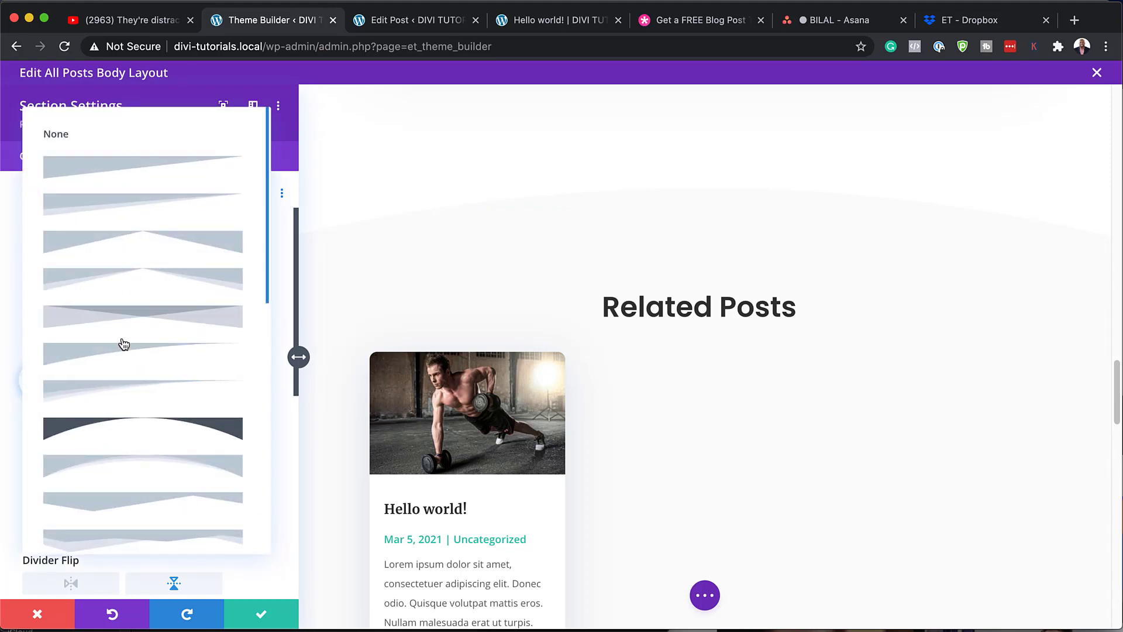
{"action": "left_click", "coordinate": [113, 355]}
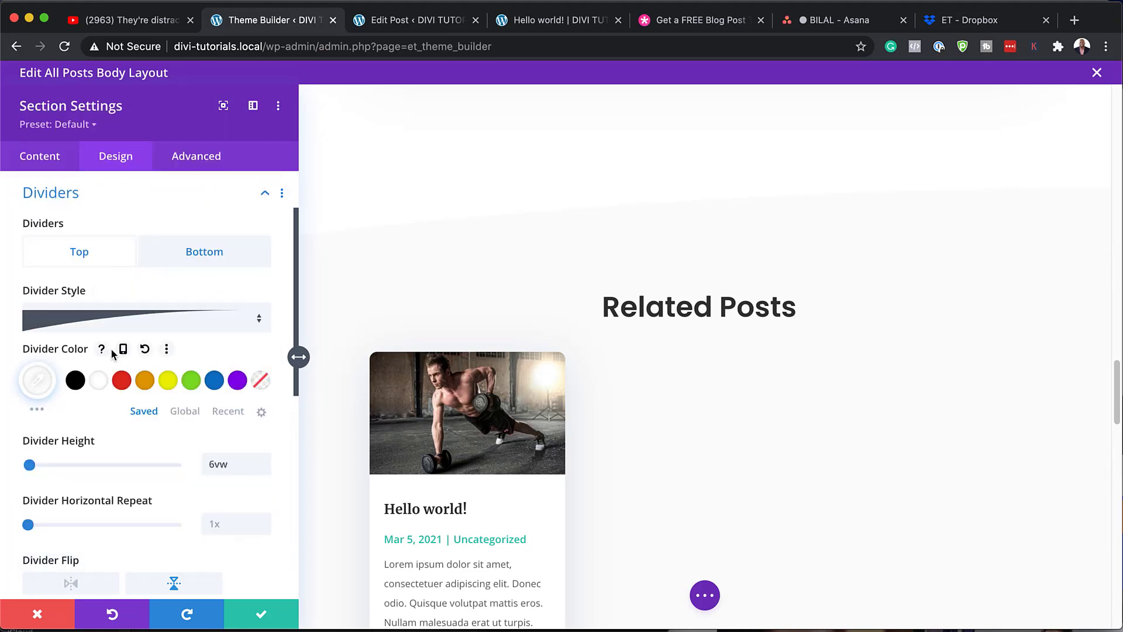
{"action": "left_click", "coordinate": [263, 321]}
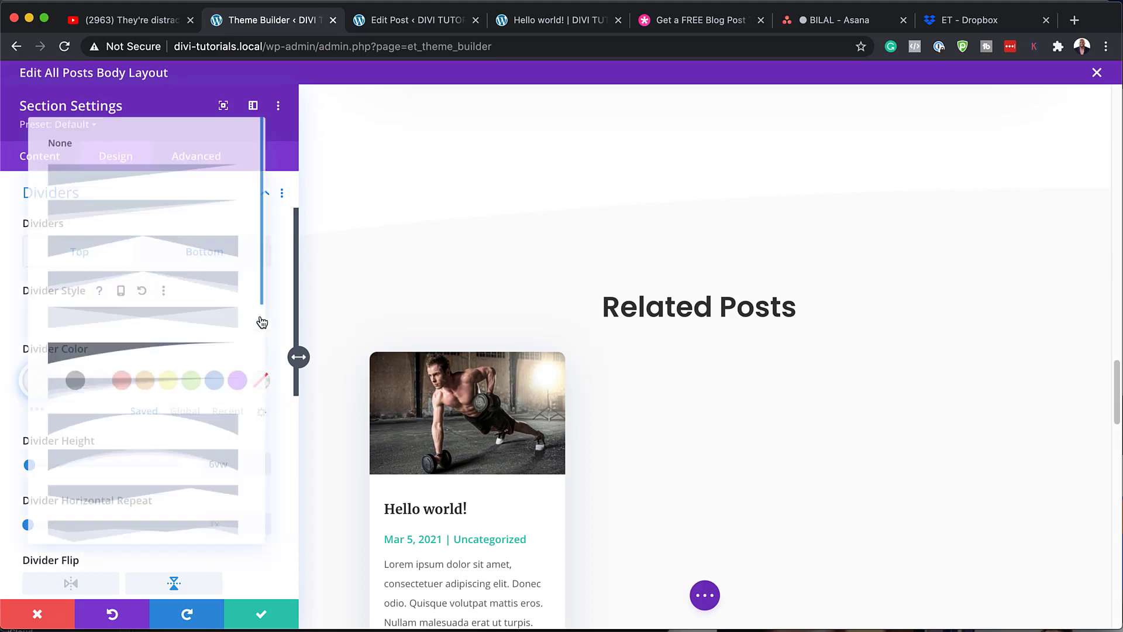
{"action": "left_click", "coordinate": [184, 465]}
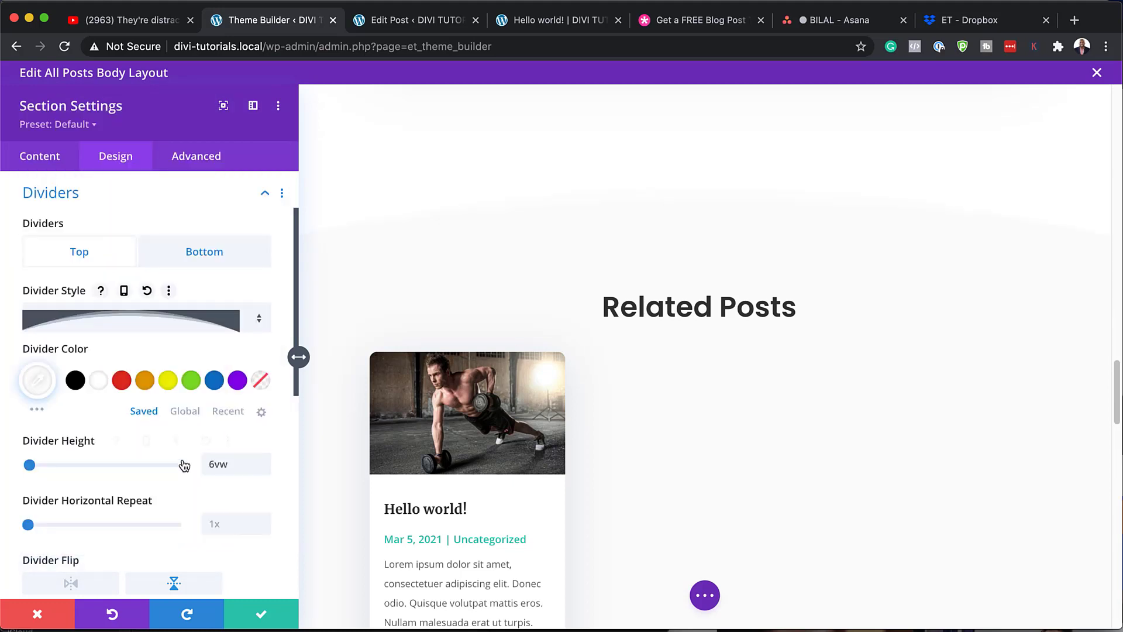
{"action": "left_click", "coordinate": [37, 614]}
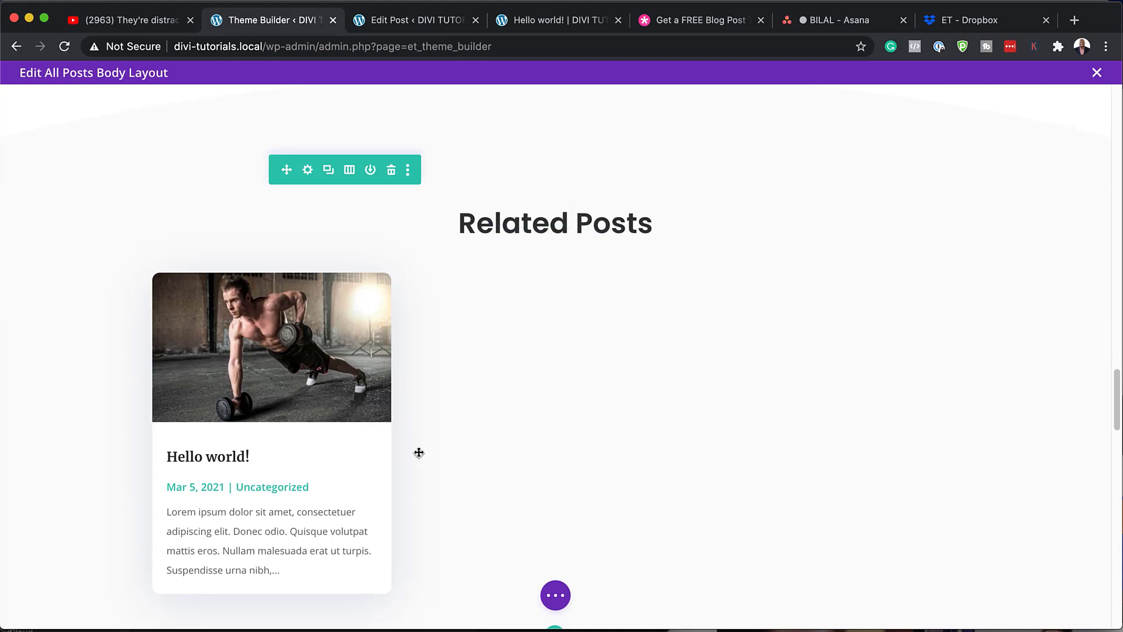
{"action": "scroll", "coordinate": [419, 451], "scroll_direction": "down", "scroll_amount": 5}
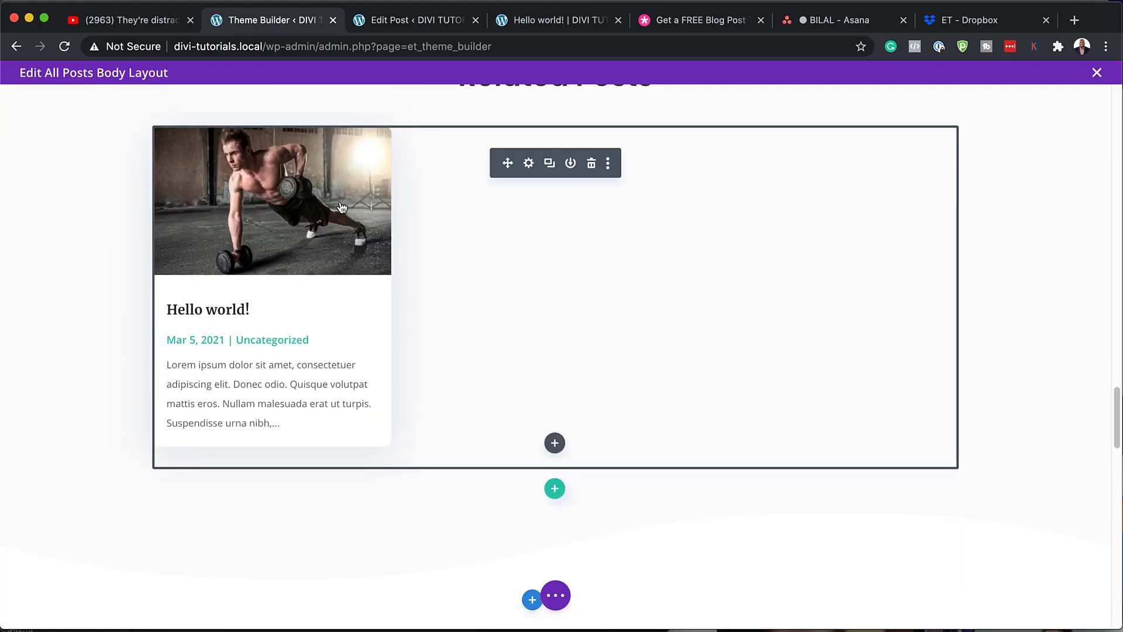
{"action": "scroll", "coordinate": [351, 207], "scroll_direction": "up", "scroll_amount": 2}
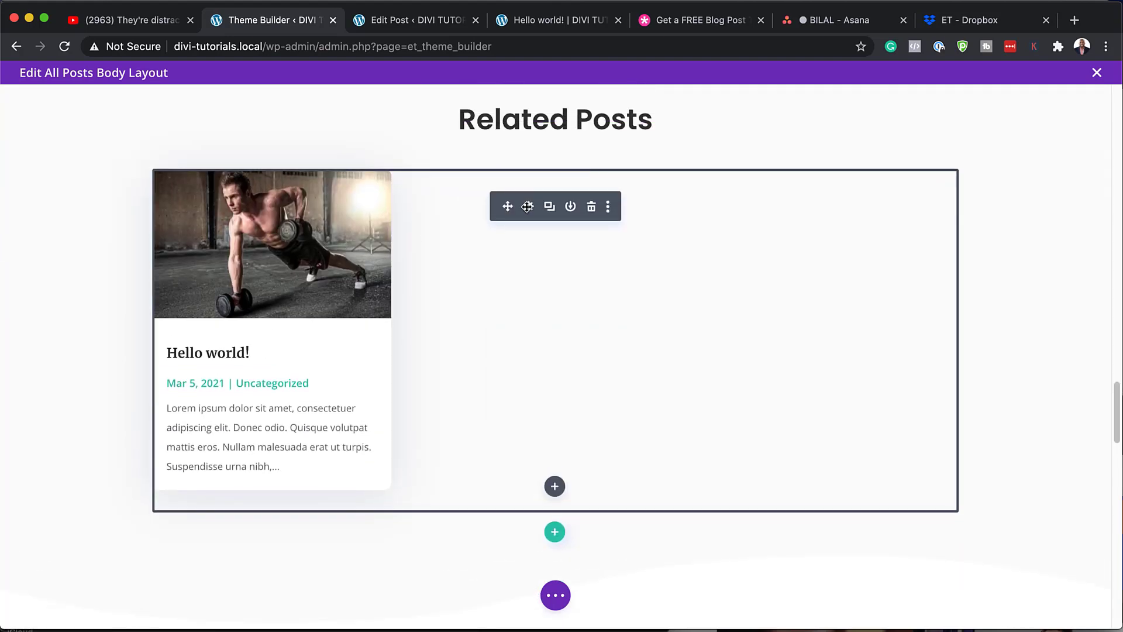
{"action": "left_click", "coordinate": [529, 207]}
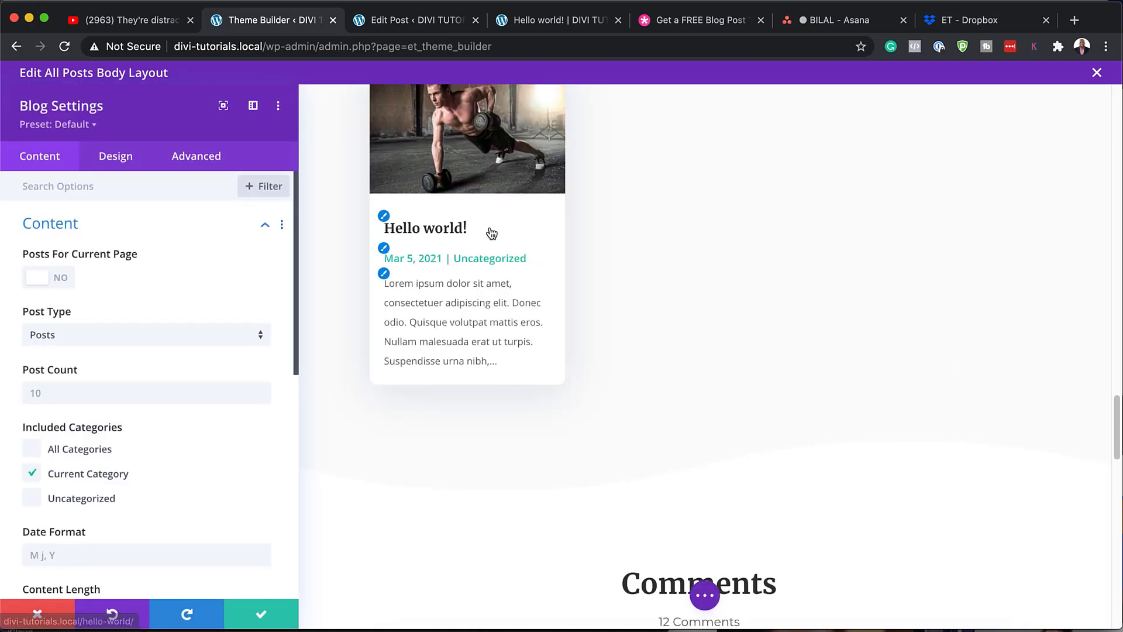
{"action": "scroll", "coordinate": [488, 231], "scroll_direction": "up", "scroll_amount": 5}
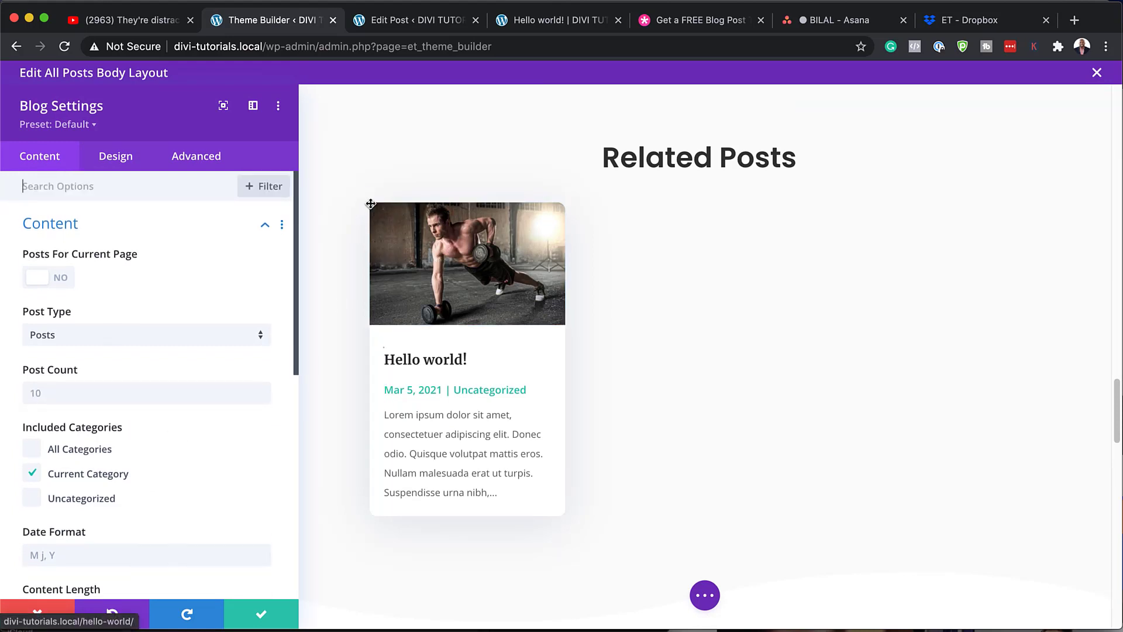
{"action": "left_click", "coordinate": [370, 203]}
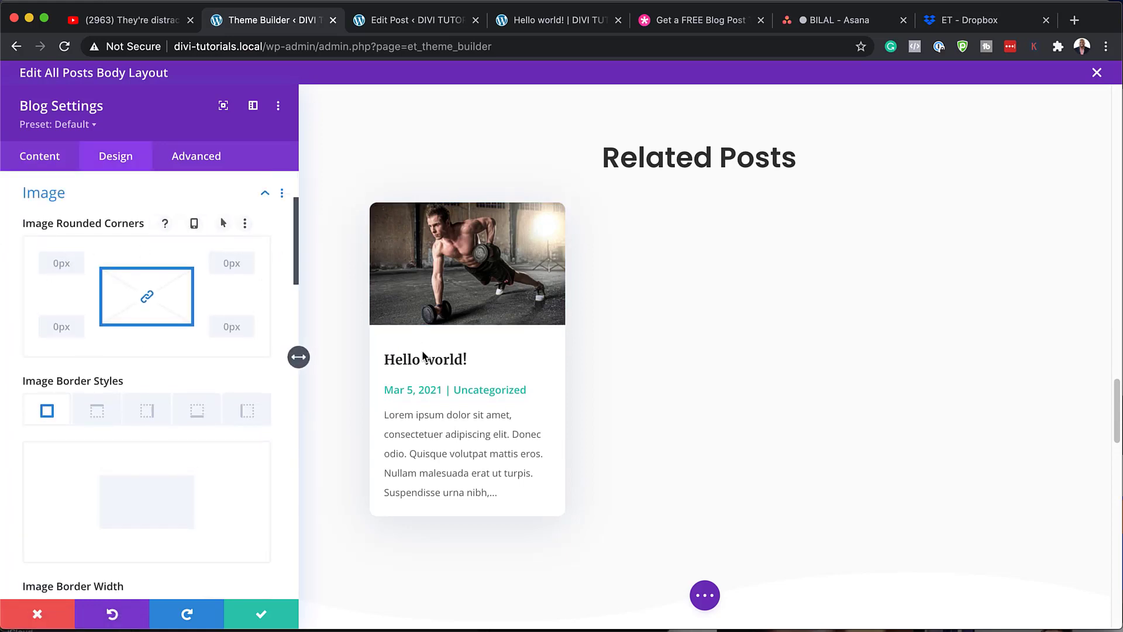
{"action": "left_click", "coordinate": [384, 347]}
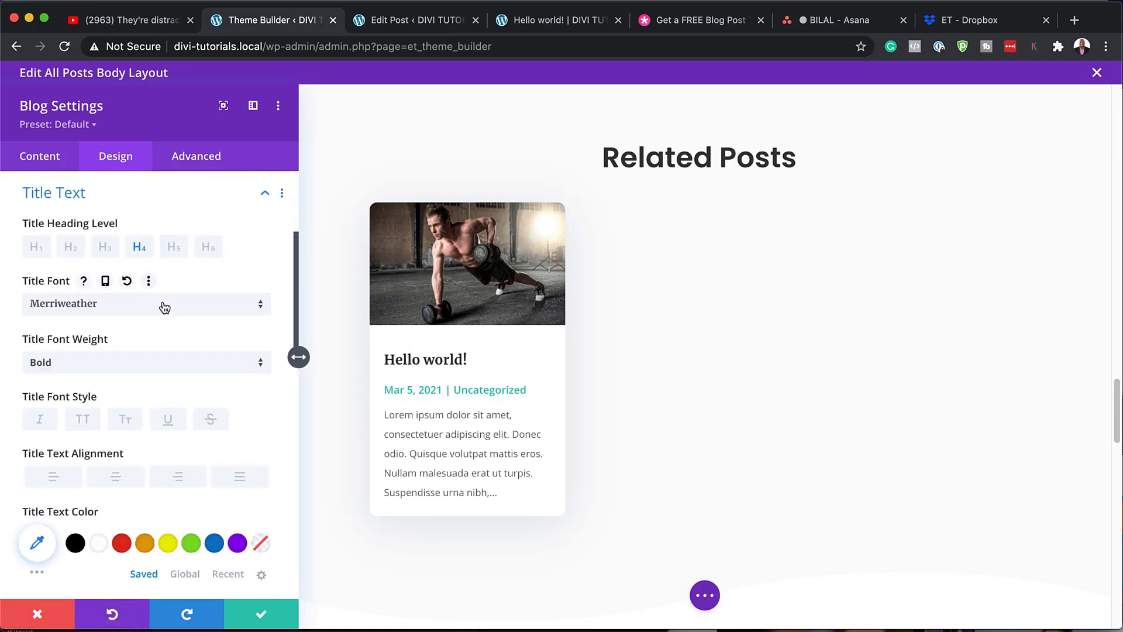
{"action": "left_click", "coordinate": [163, 304]}
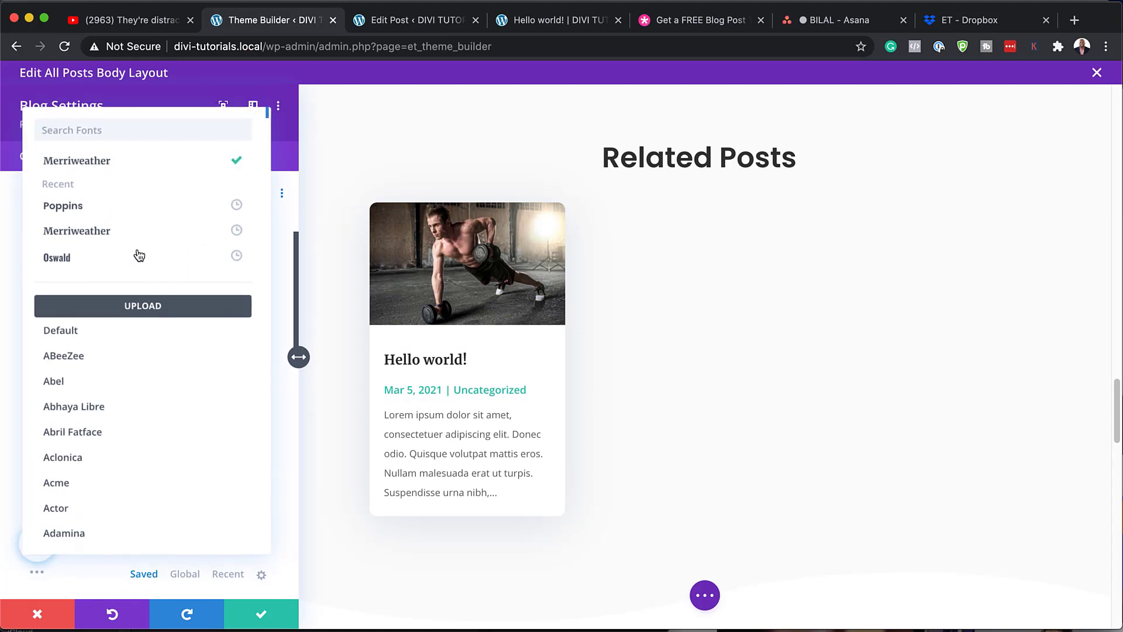
{"action": "left_click", "coordinate": [132, 206]}
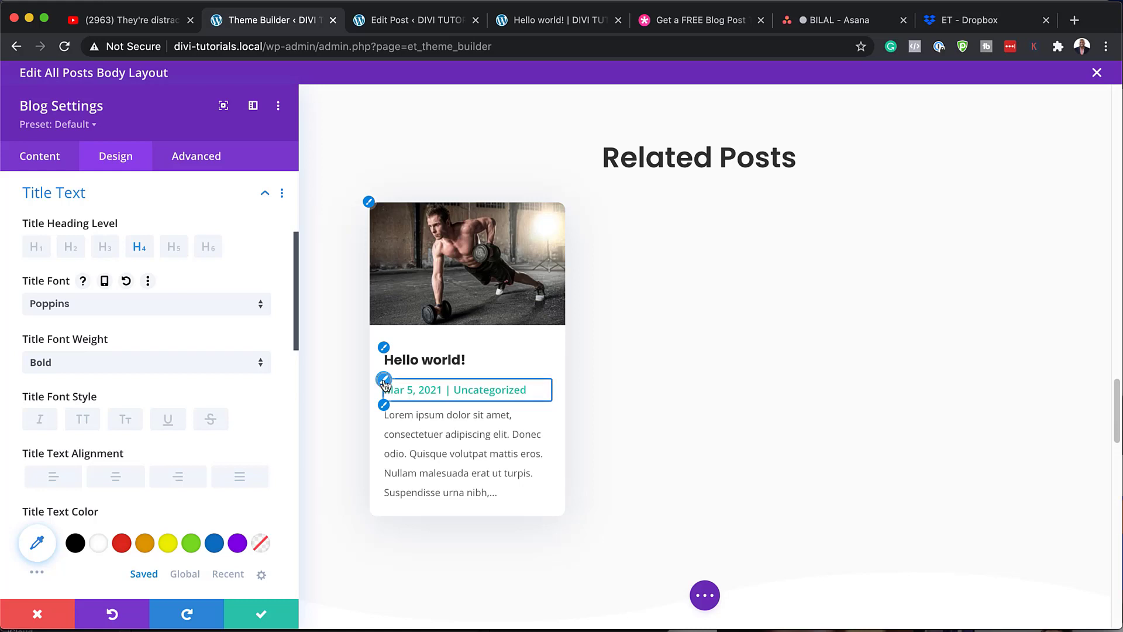
{"action": "left_click", "coordinate": [383, 384]}
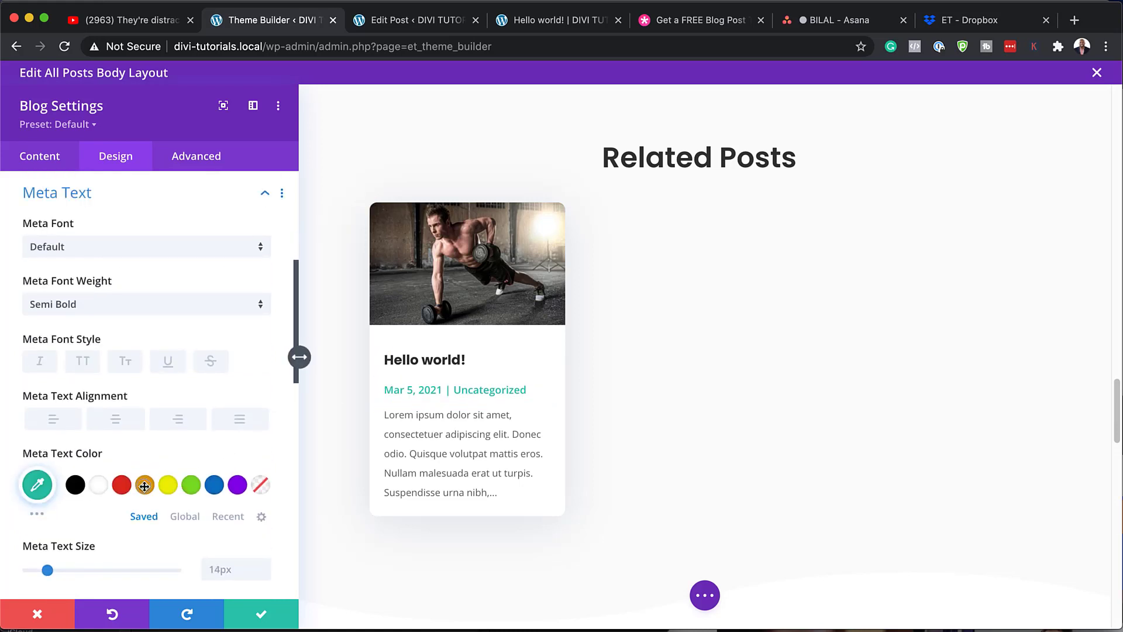
{"action": "left_click", "coordinate": [145, 486]}
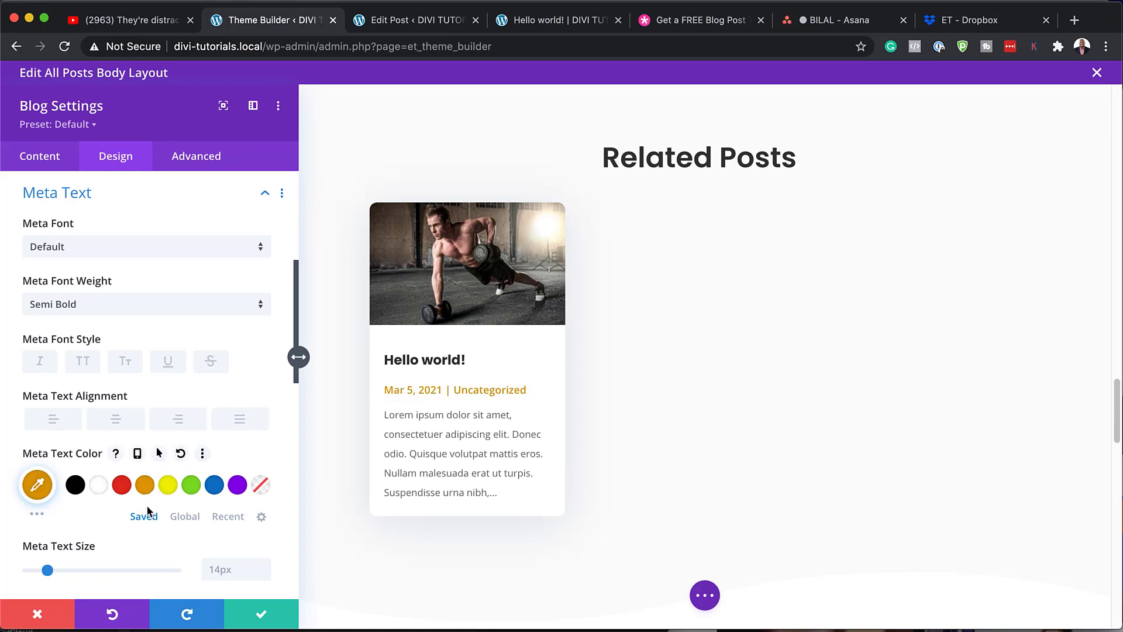
{"action": "left_click", "coordinate": [38, 615]}
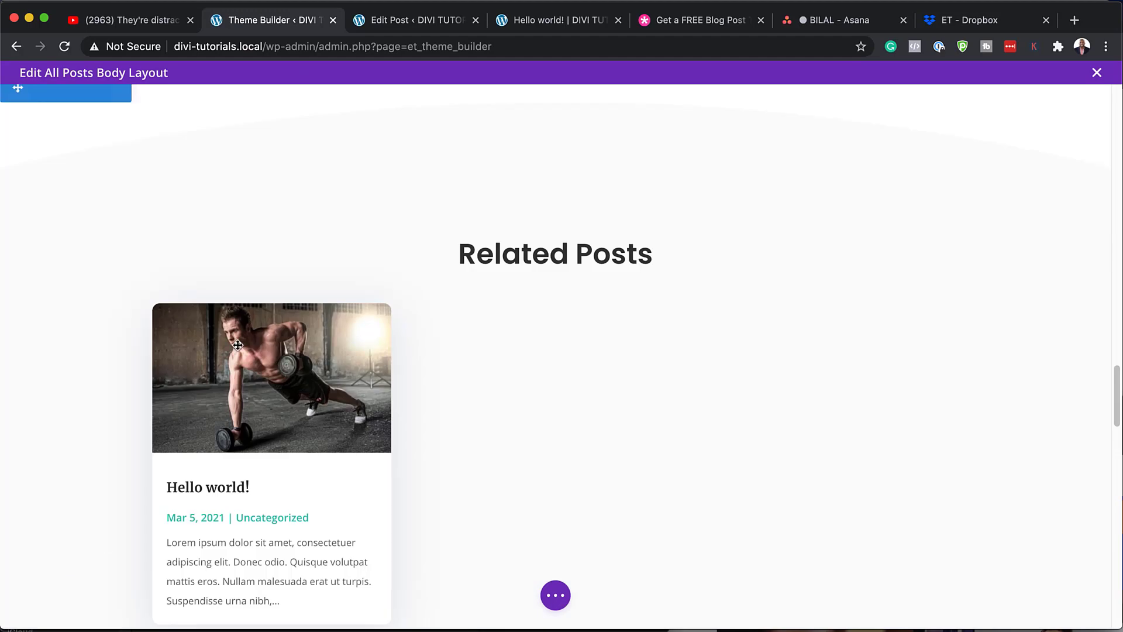
- Return to the top of the layout and close the Edit All Posts Body Layout editor
{"action": "scroll", "coordinate": [509, 264], "scroll_direction": "up", "scroll_amount": 10}
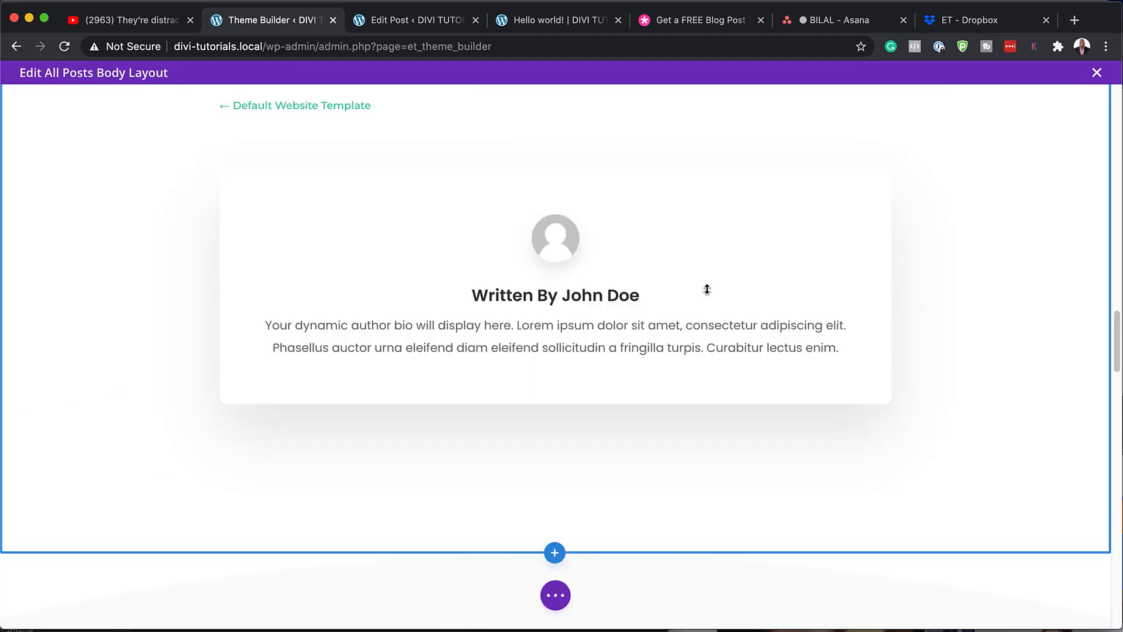
{"action": "scroll", "coordinate": [707, 287], "scroll_direction": "up", "scroll_amount": 8}
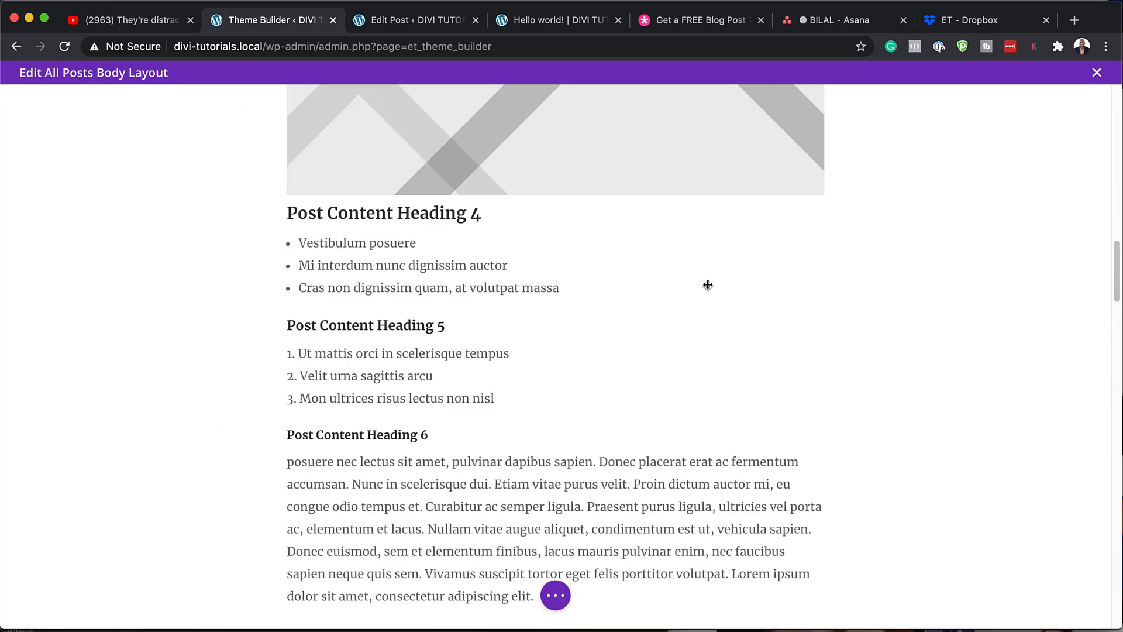
{"action": "scroll", "coordinate": [706, 280], "scroll_direction": "up", "scroll_amount": 15}
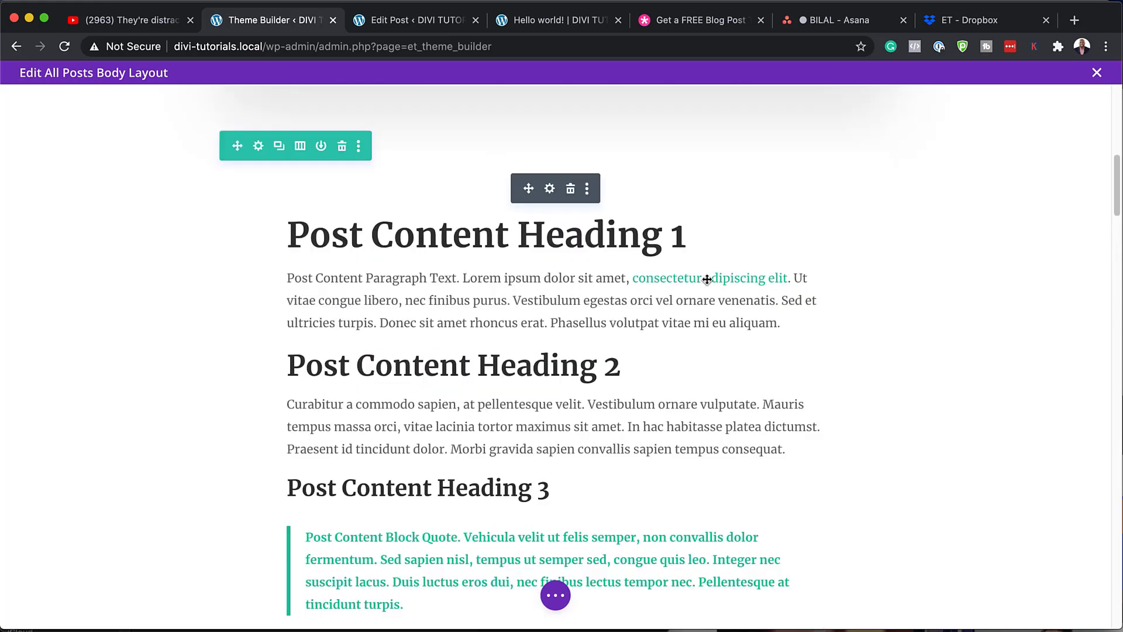
{"action": "scroll", "coordinate": [707, 280], "scroll_direction": "up", "scroll_amount": 5}
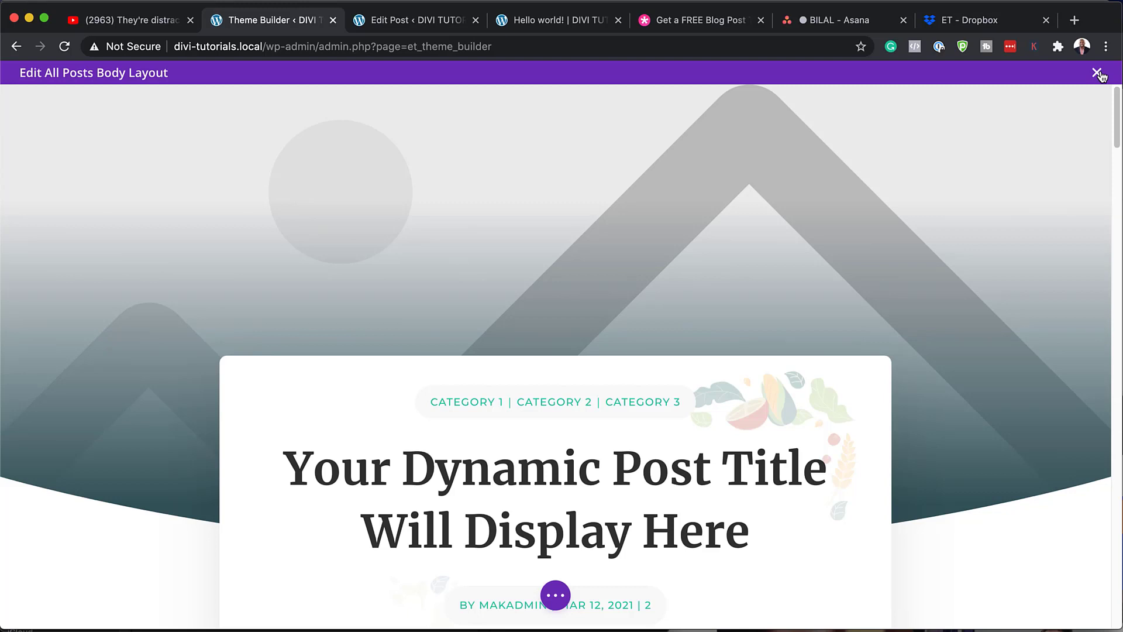
{"action": "left_click", "coordinate": [1097, 74]}
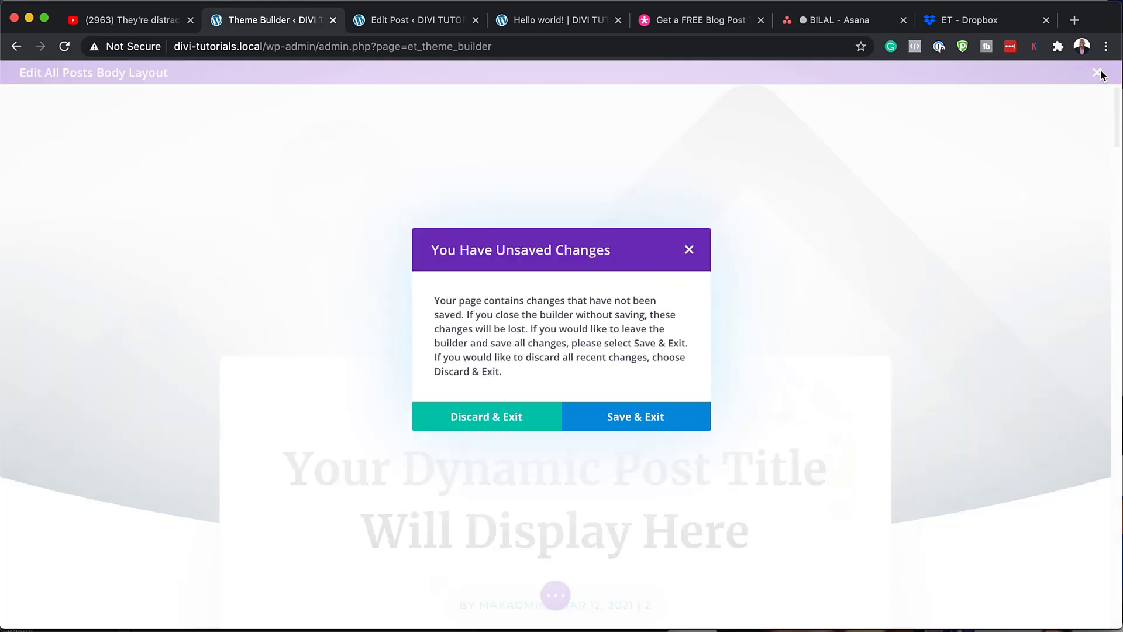
- Scroll the live Hello world! post from its title card down to the subscribe form
{"action": "left_click", "coordinate": [551, 21]}
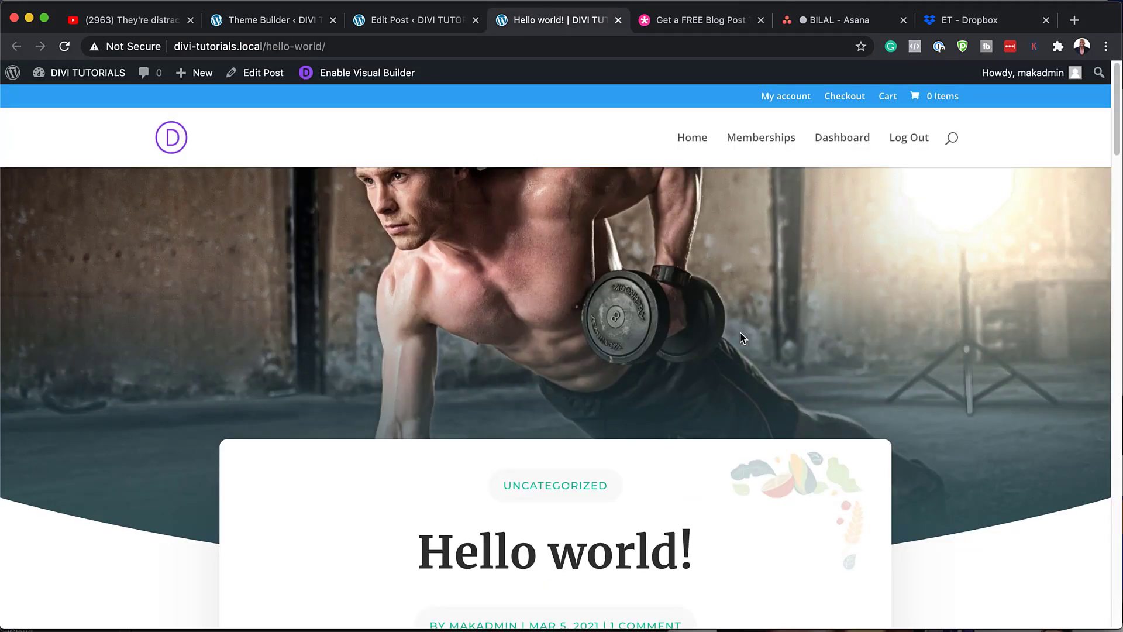
{"action": "scroll", "coordinate": [741, 337], "scroll_direction": "down", "scroll_amount": 1}
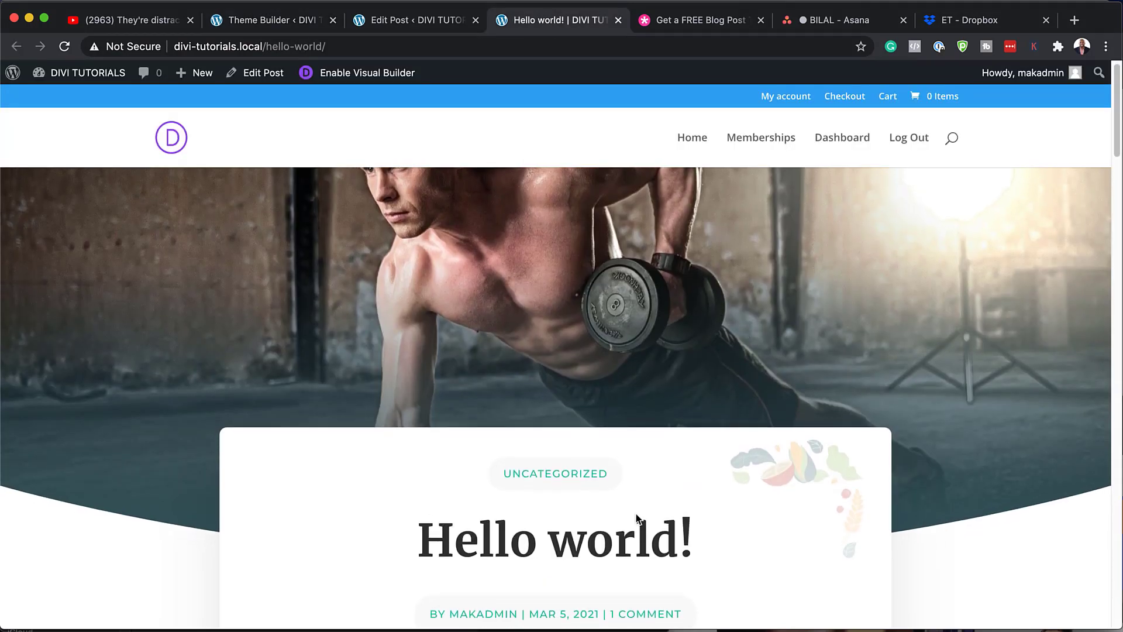
{"action": "scroll", "coordinate": [664, 497], "scroll_direction": "down", "scroll_amount": 3}
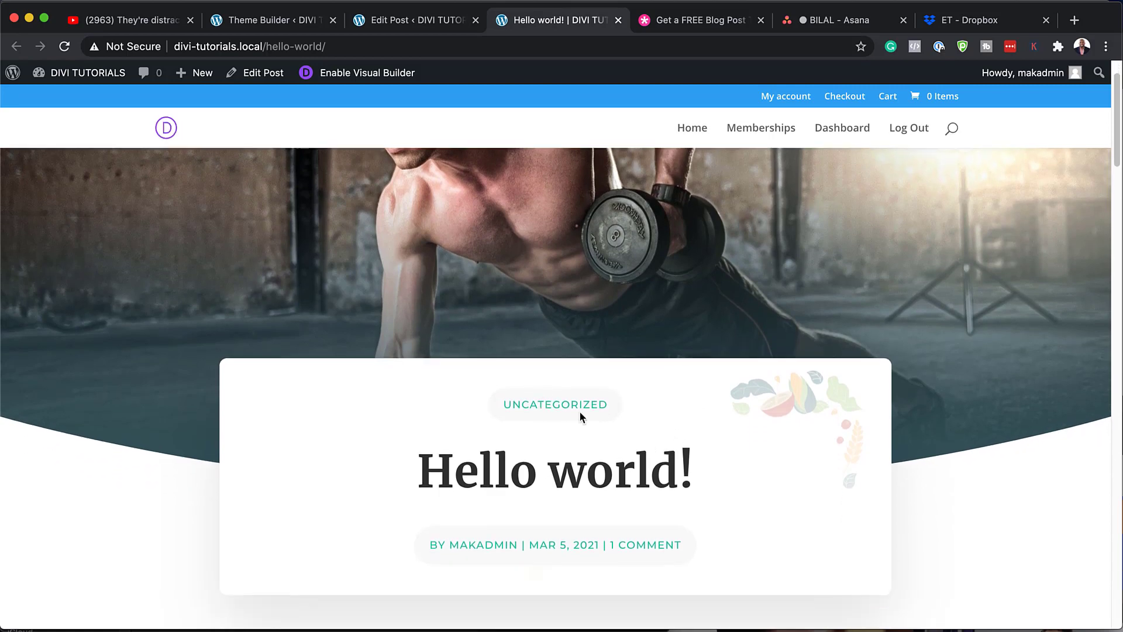
{"action": "scroll", "coordinate": [710, 405], "scroll_direction": "down", "scroll_amount": 10}
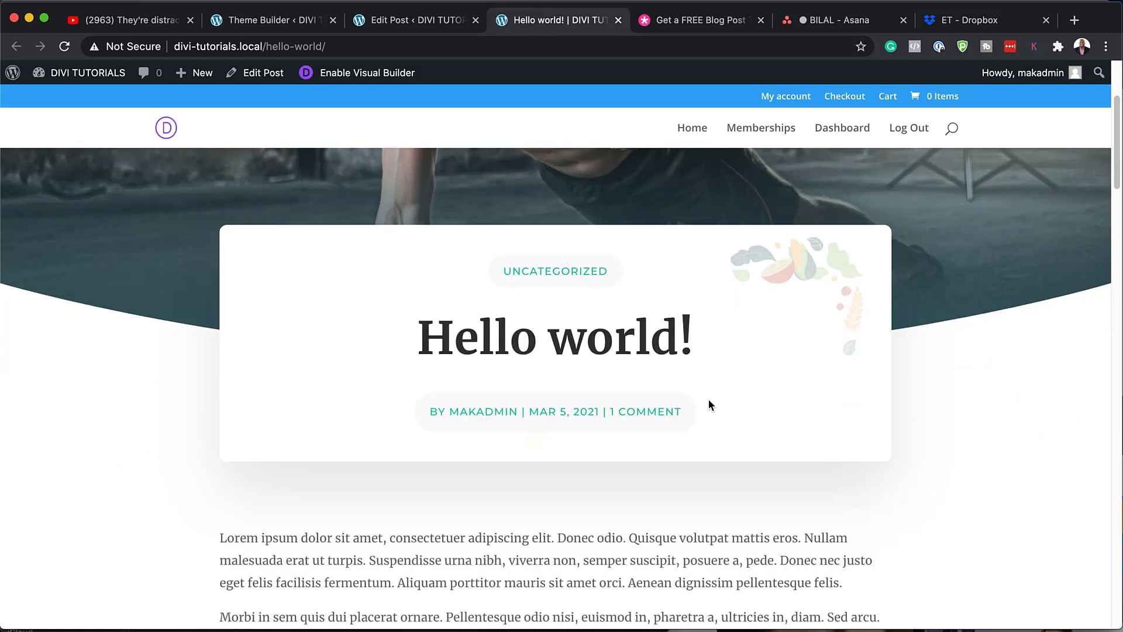
{"action": "scroll", "coordinate": [712, 405], "scroll_direction": "down", "scroll_amount": 6}
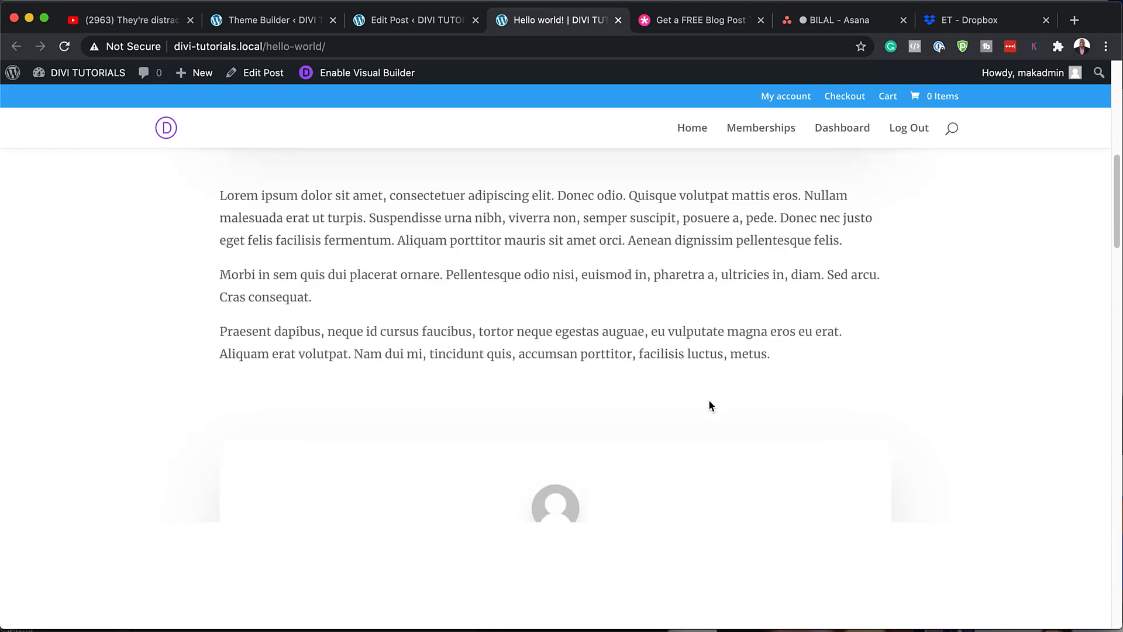
{"action": "scroll", "coordinate": [711, 405], "scroll_direction": "down", "scroll_amount": 4}
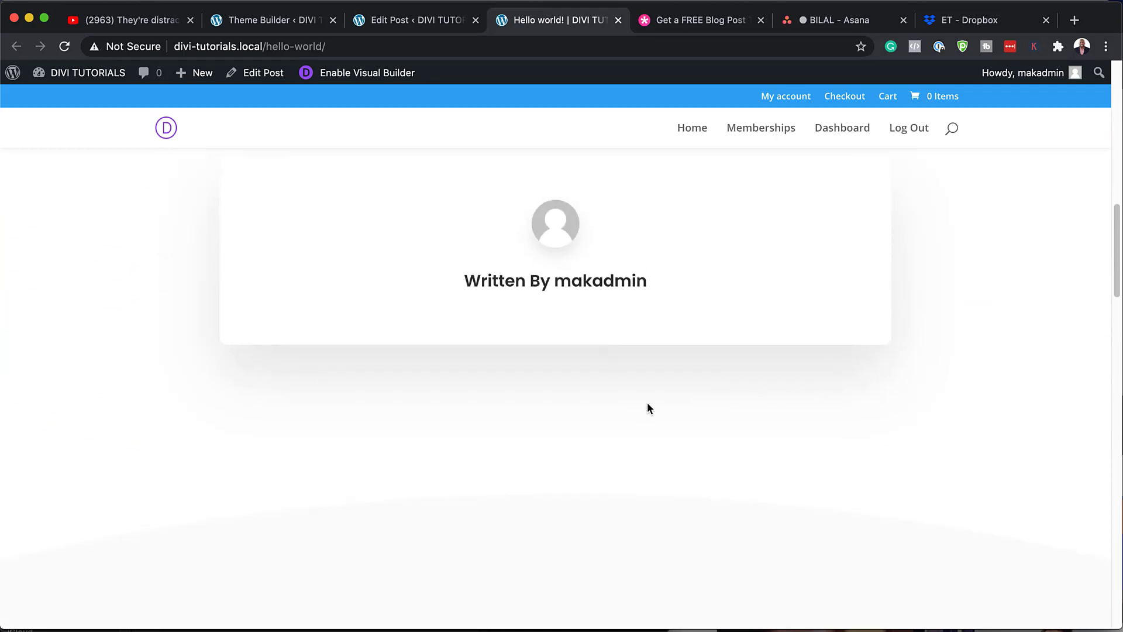
{"action": "scroll", "coordinate": [647, 408], "scroll_direction": "down", "scroll_amount": 7}
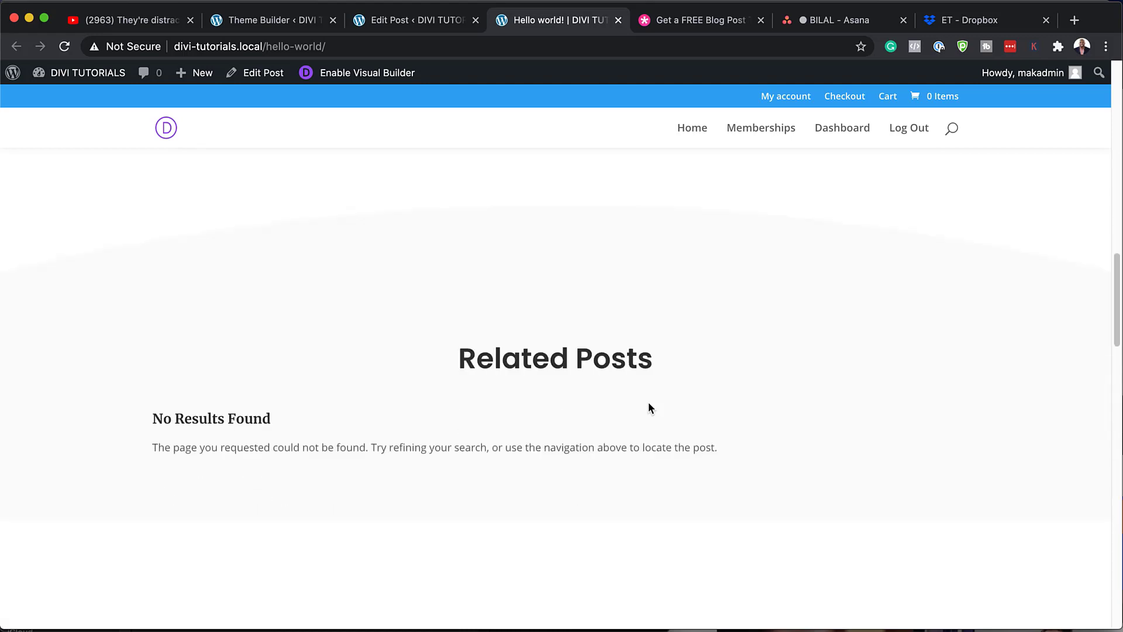
{"action": "scroll", "coordinate": [648, 408], "scroll_direction": "down", "scroll_amount": 5}
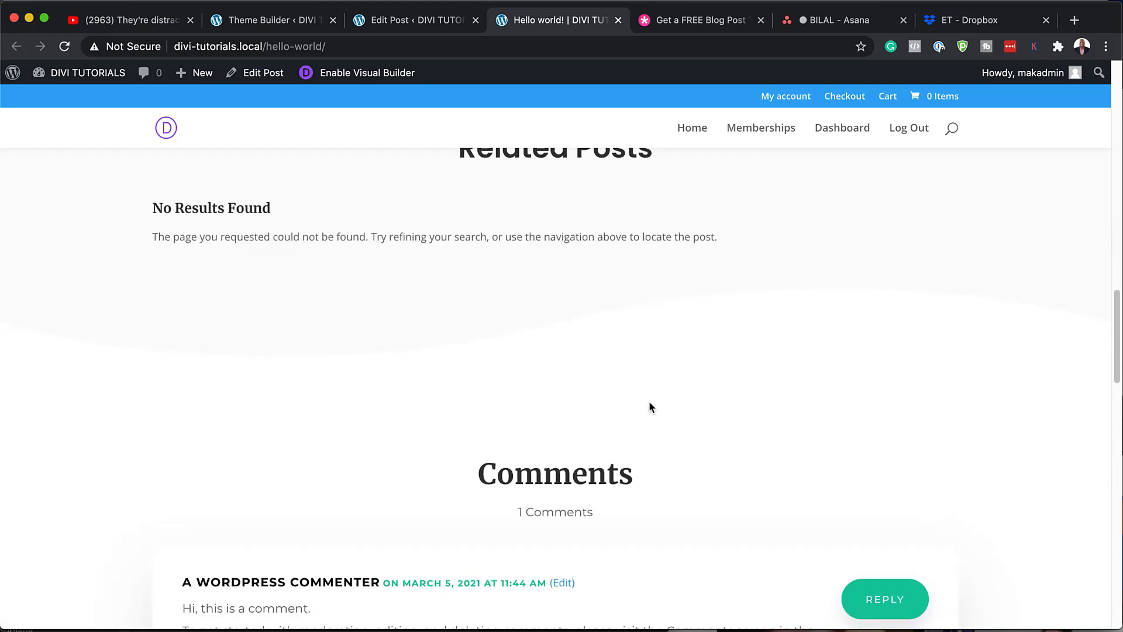
{"action": "scroll", "coordinate": [651, 407], "scroll_direction": "down", "scroll_amount": 8}
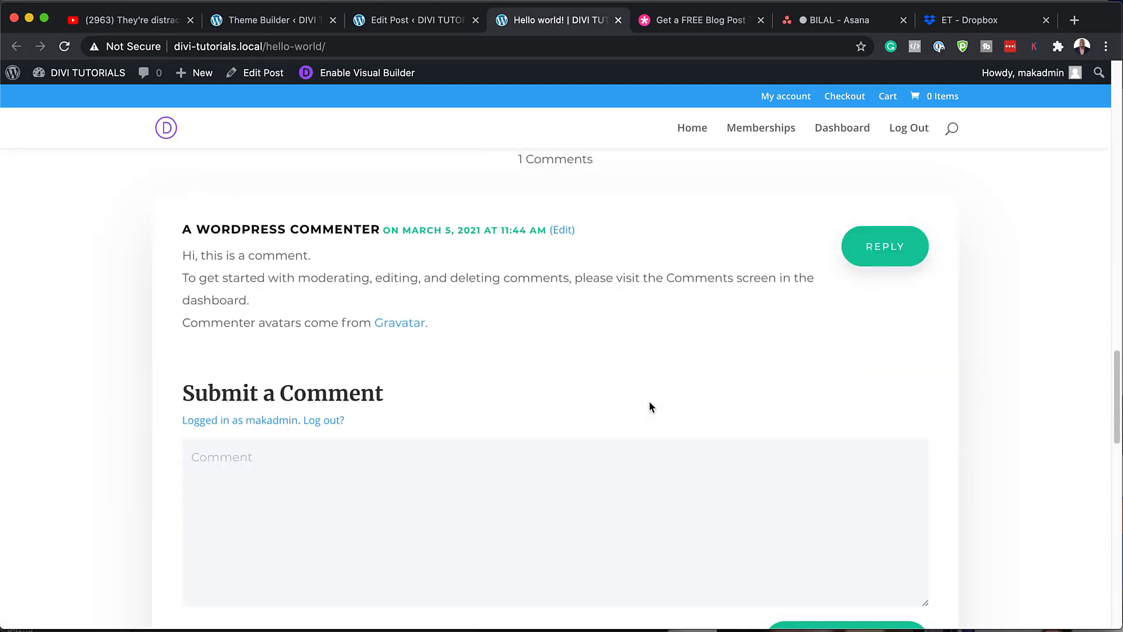
{"action": "scroll", "coordinate": [650, 407], "scroll_direction": "down", "scroll_amount": 8}
{"action": "scroll", "coordinate": [650, 407], "scroll_direction": "down", "scroll_amount": 9}
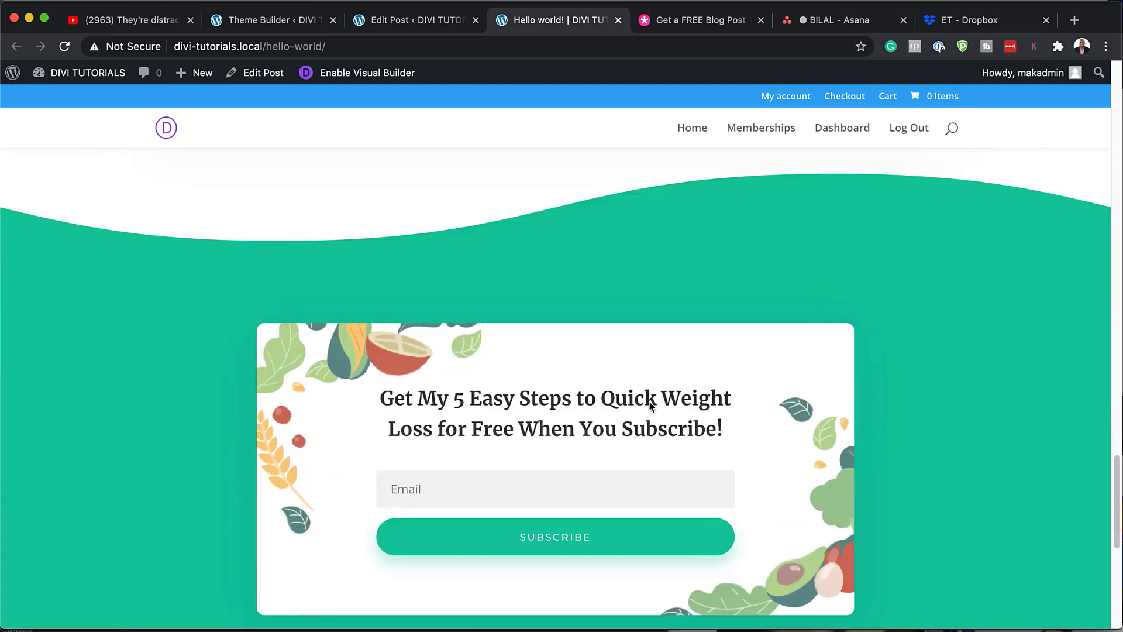
{"action": "scroll", "coordinate": [651, 403], "scroll_direction": "down", "scroll_amount": 4}
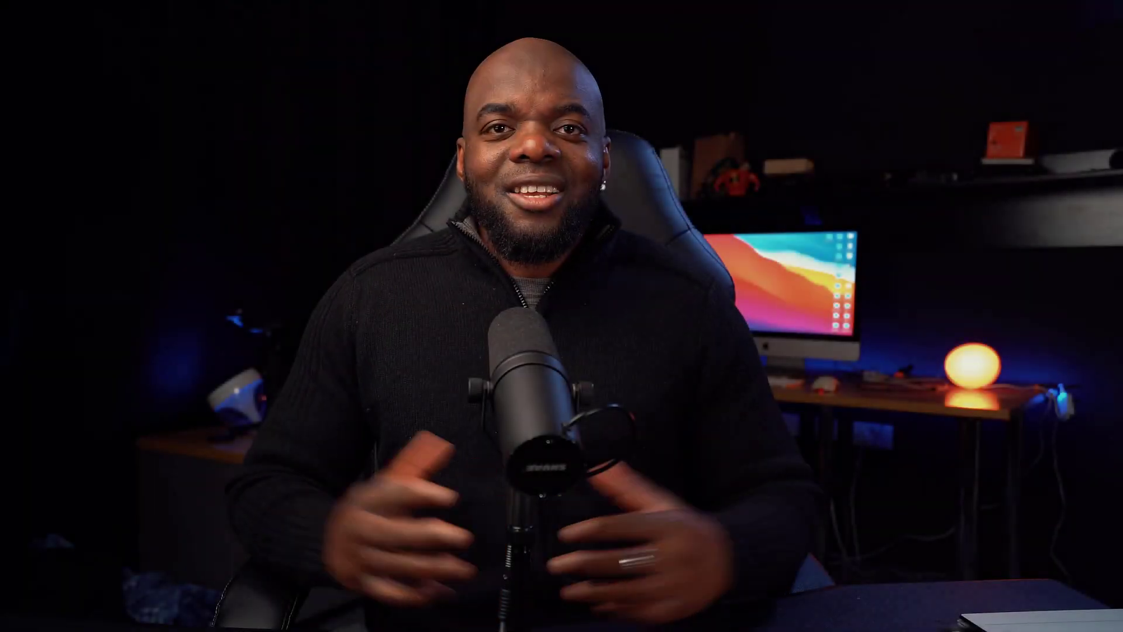